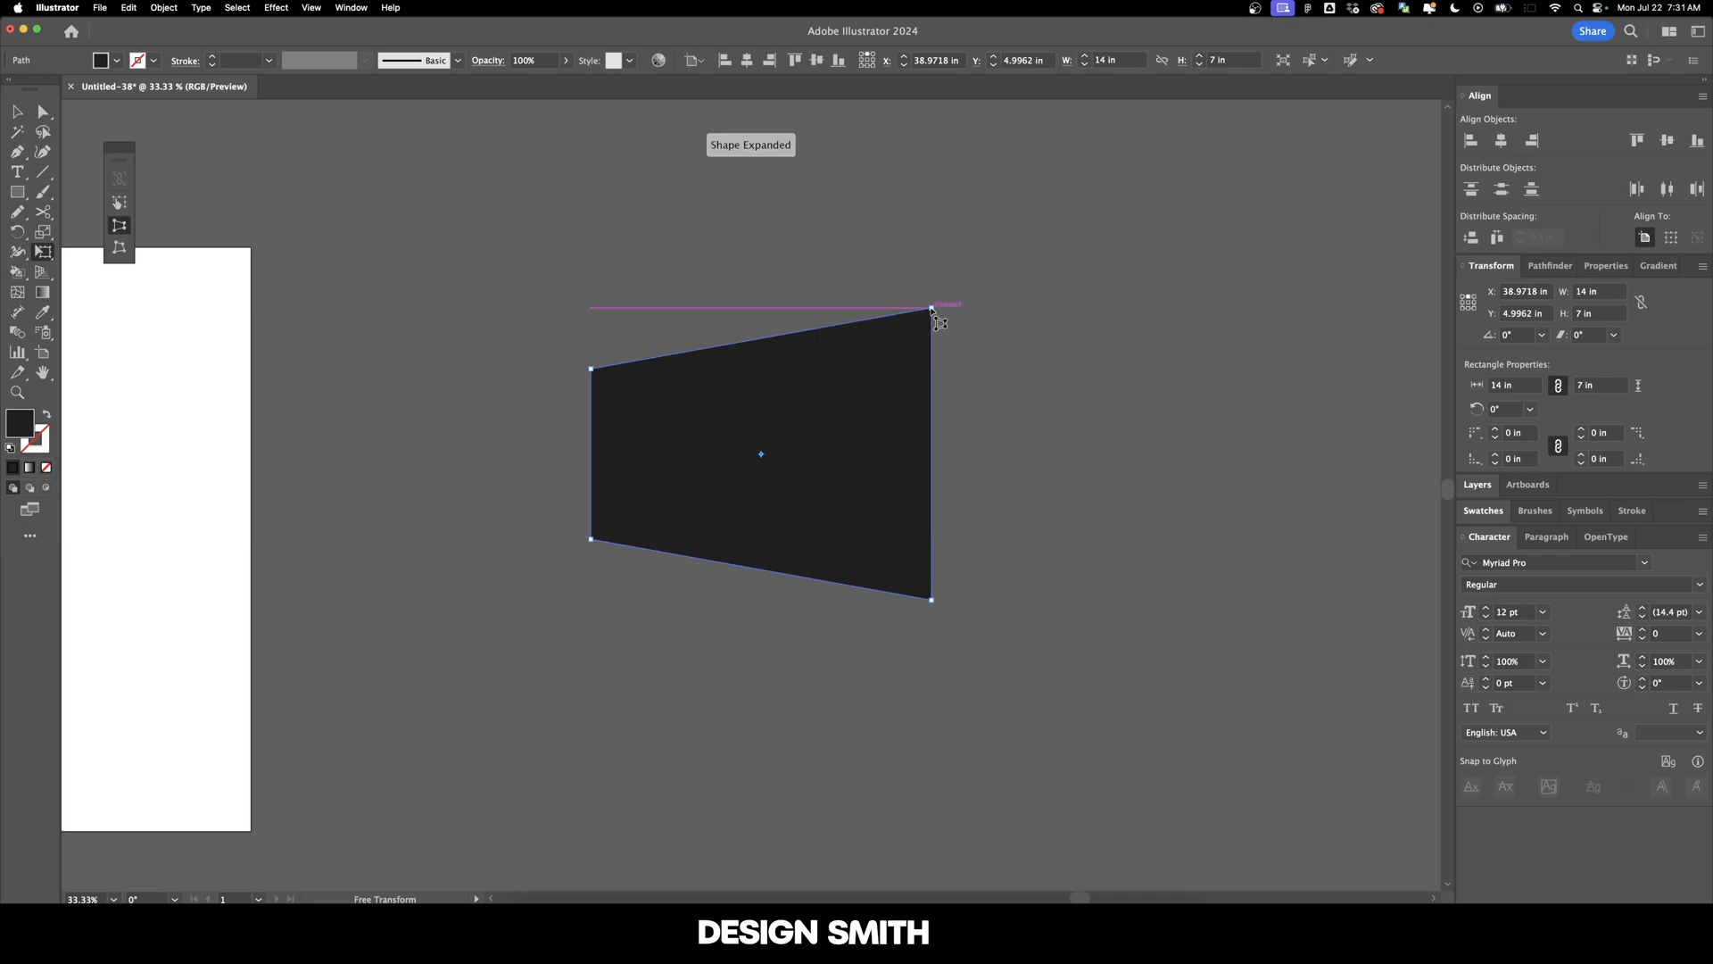
key(v)
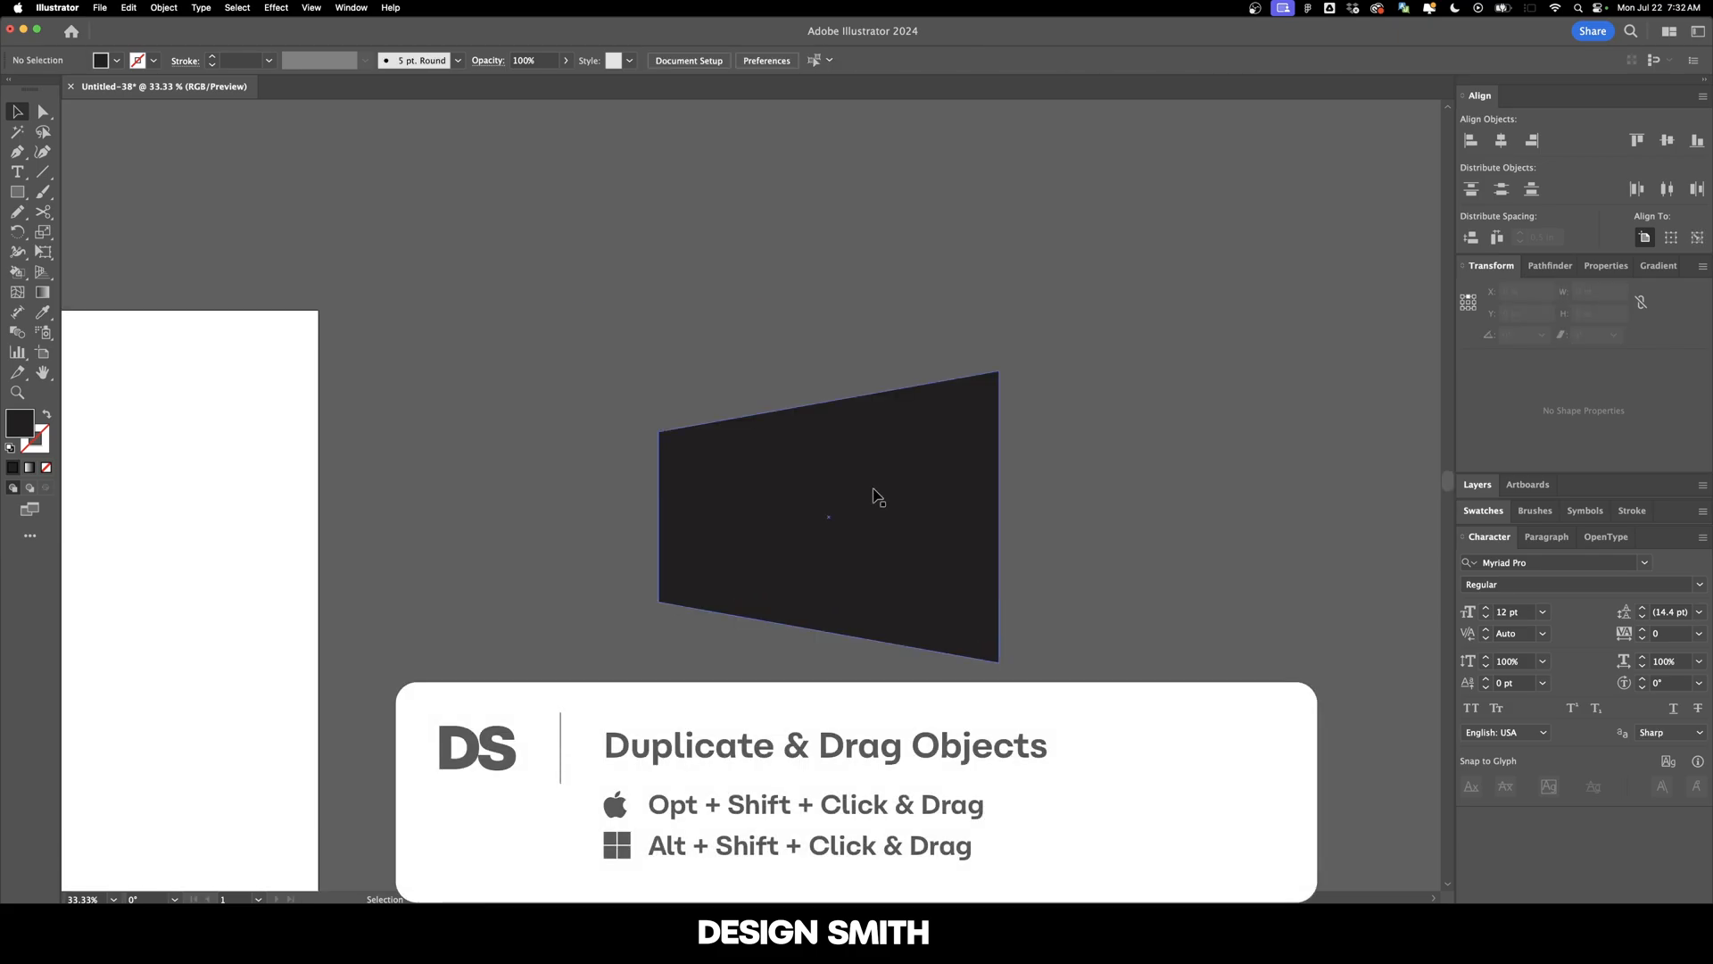
drag(878, 498, 766, 413)
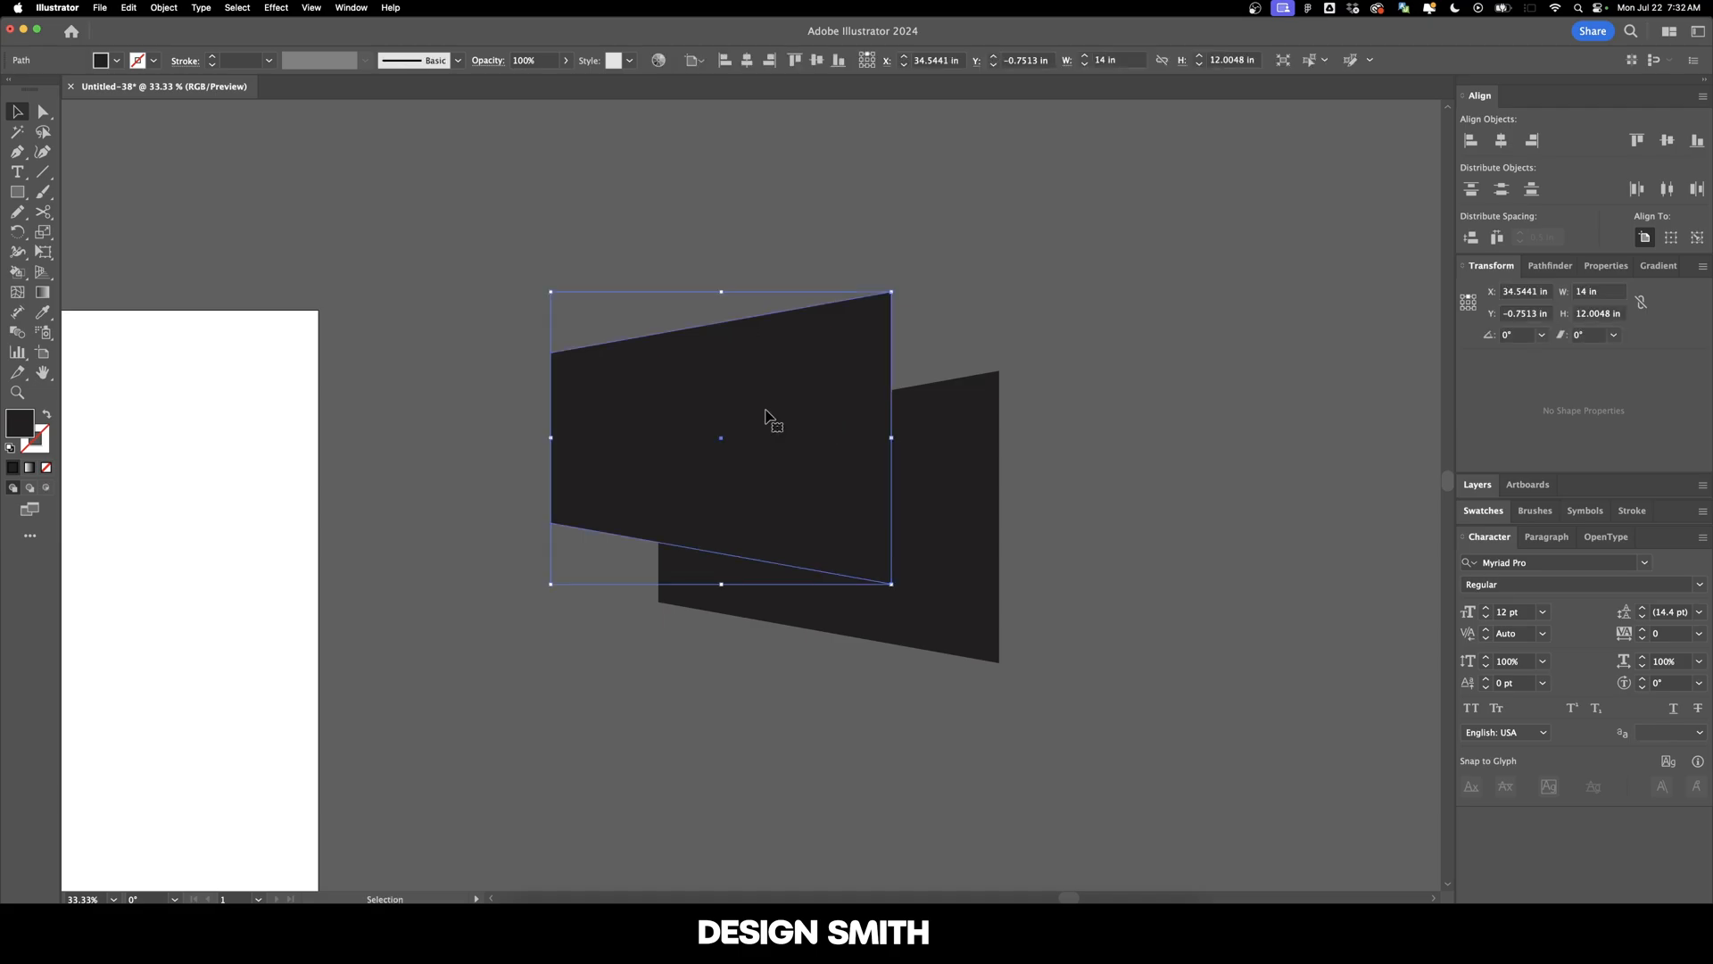
key(super+z)
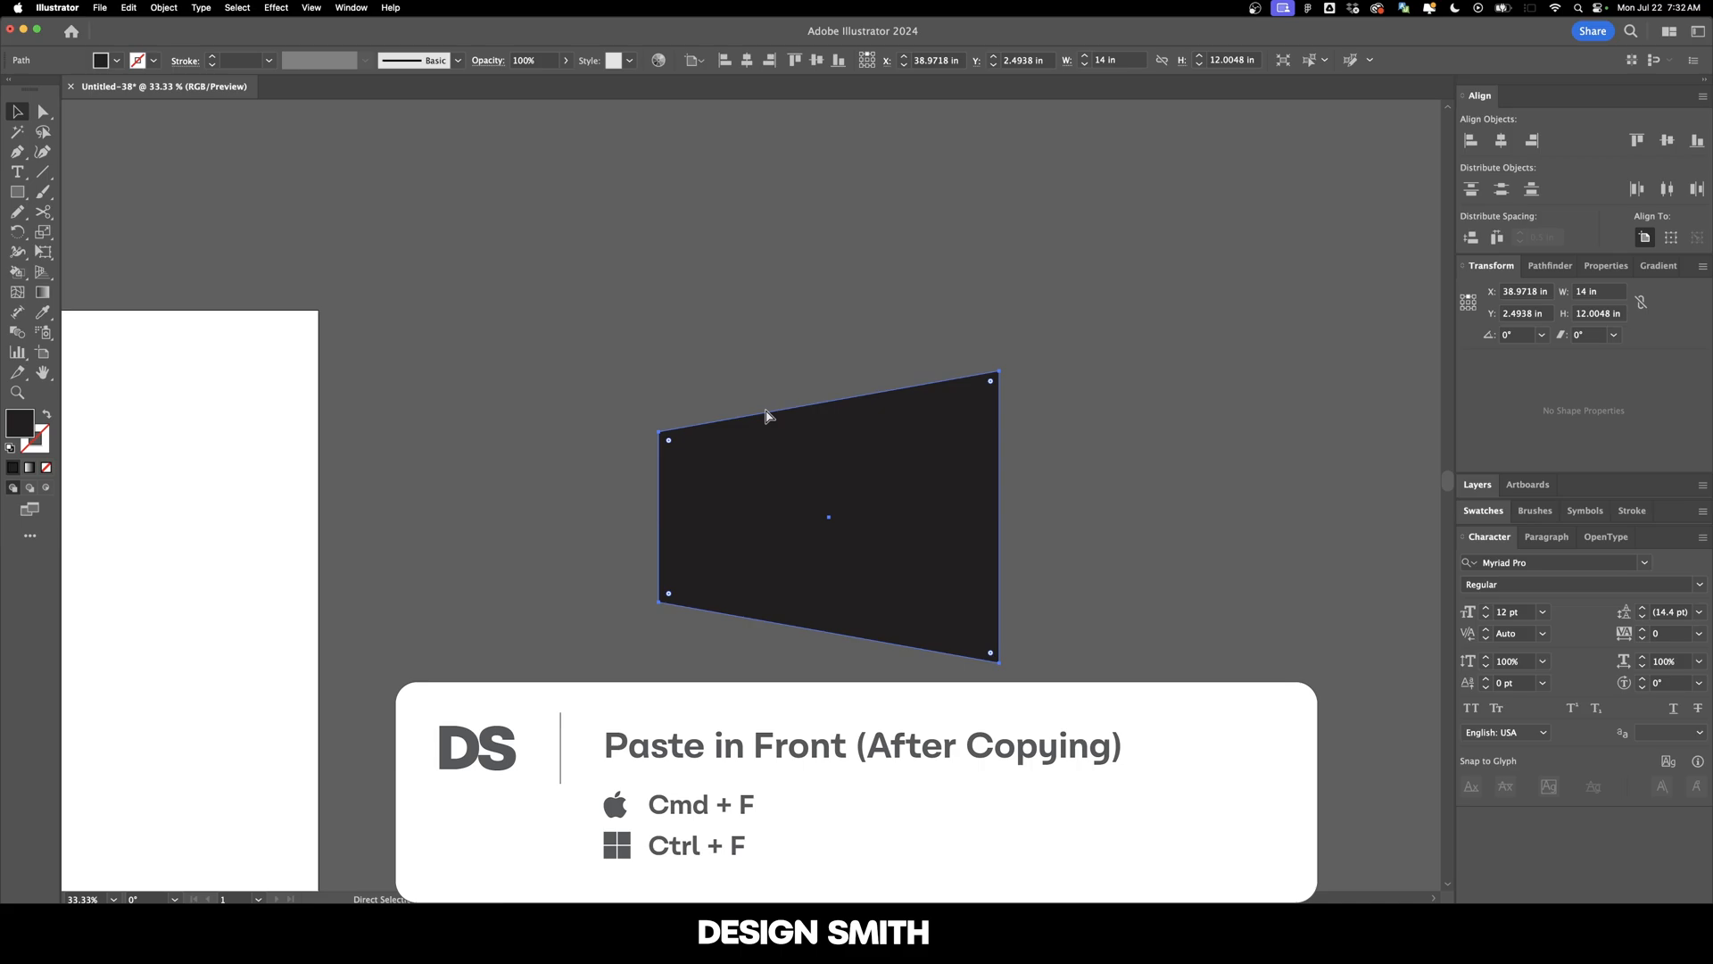
Paste a copy of the trapezoid in front and offset it -1 in horizontally and -2 in vertically.
key(super+f)
key(Return)
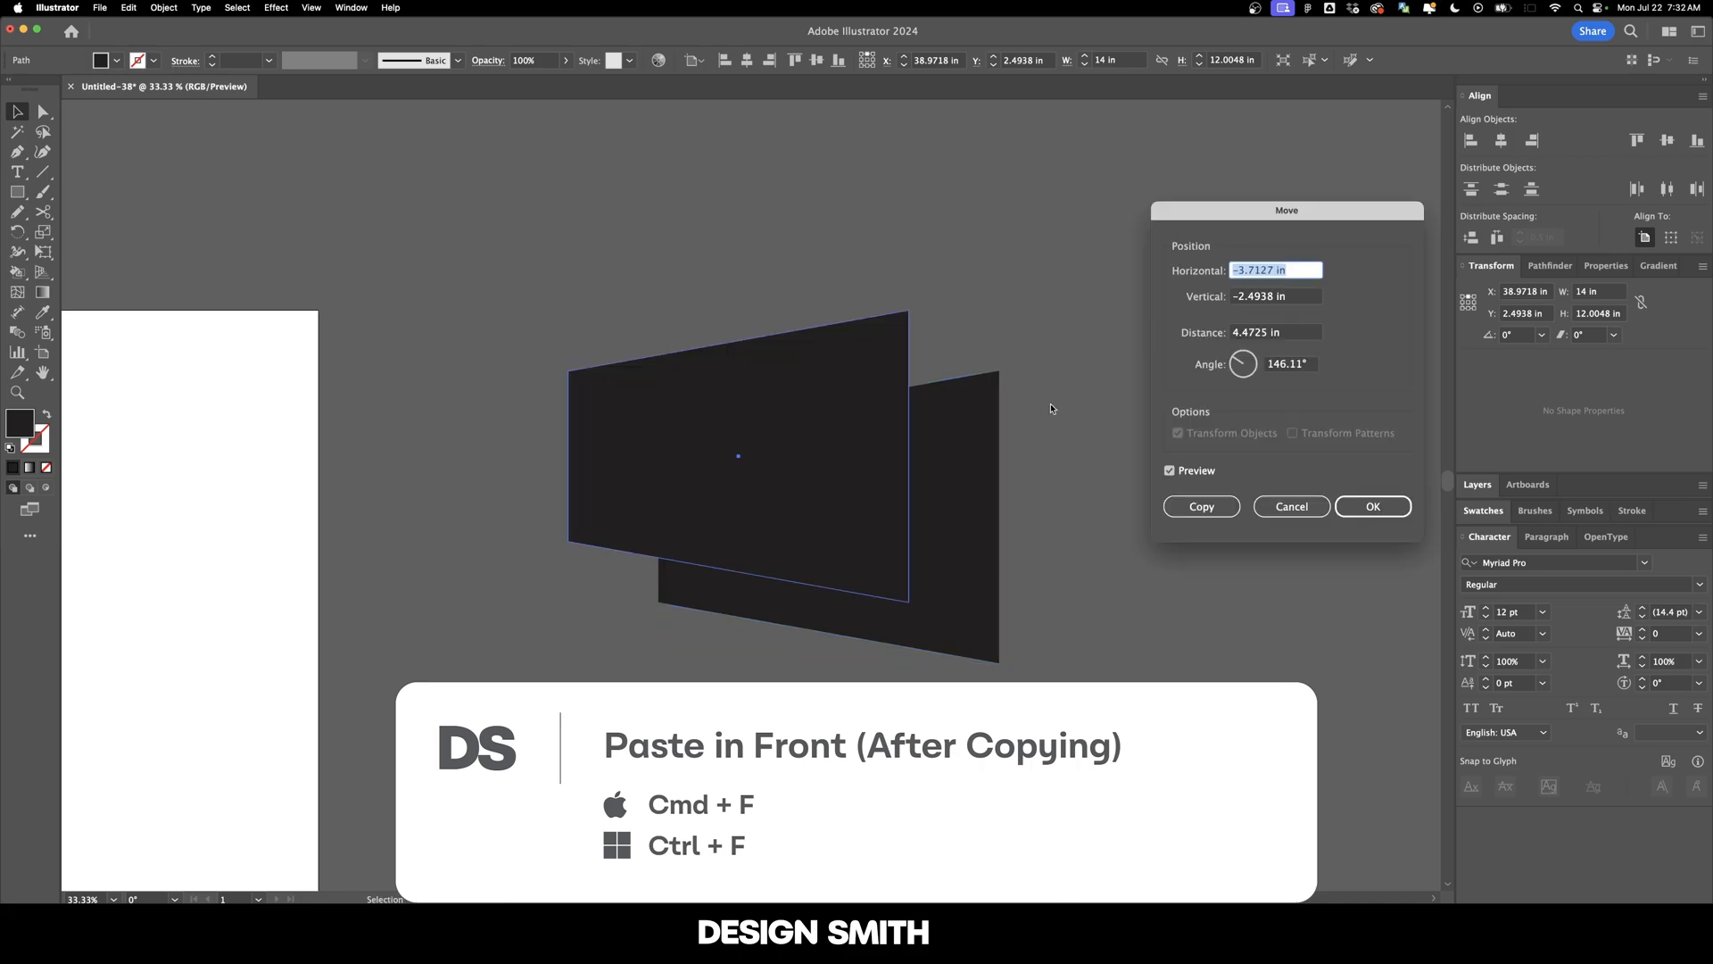
text(-1)
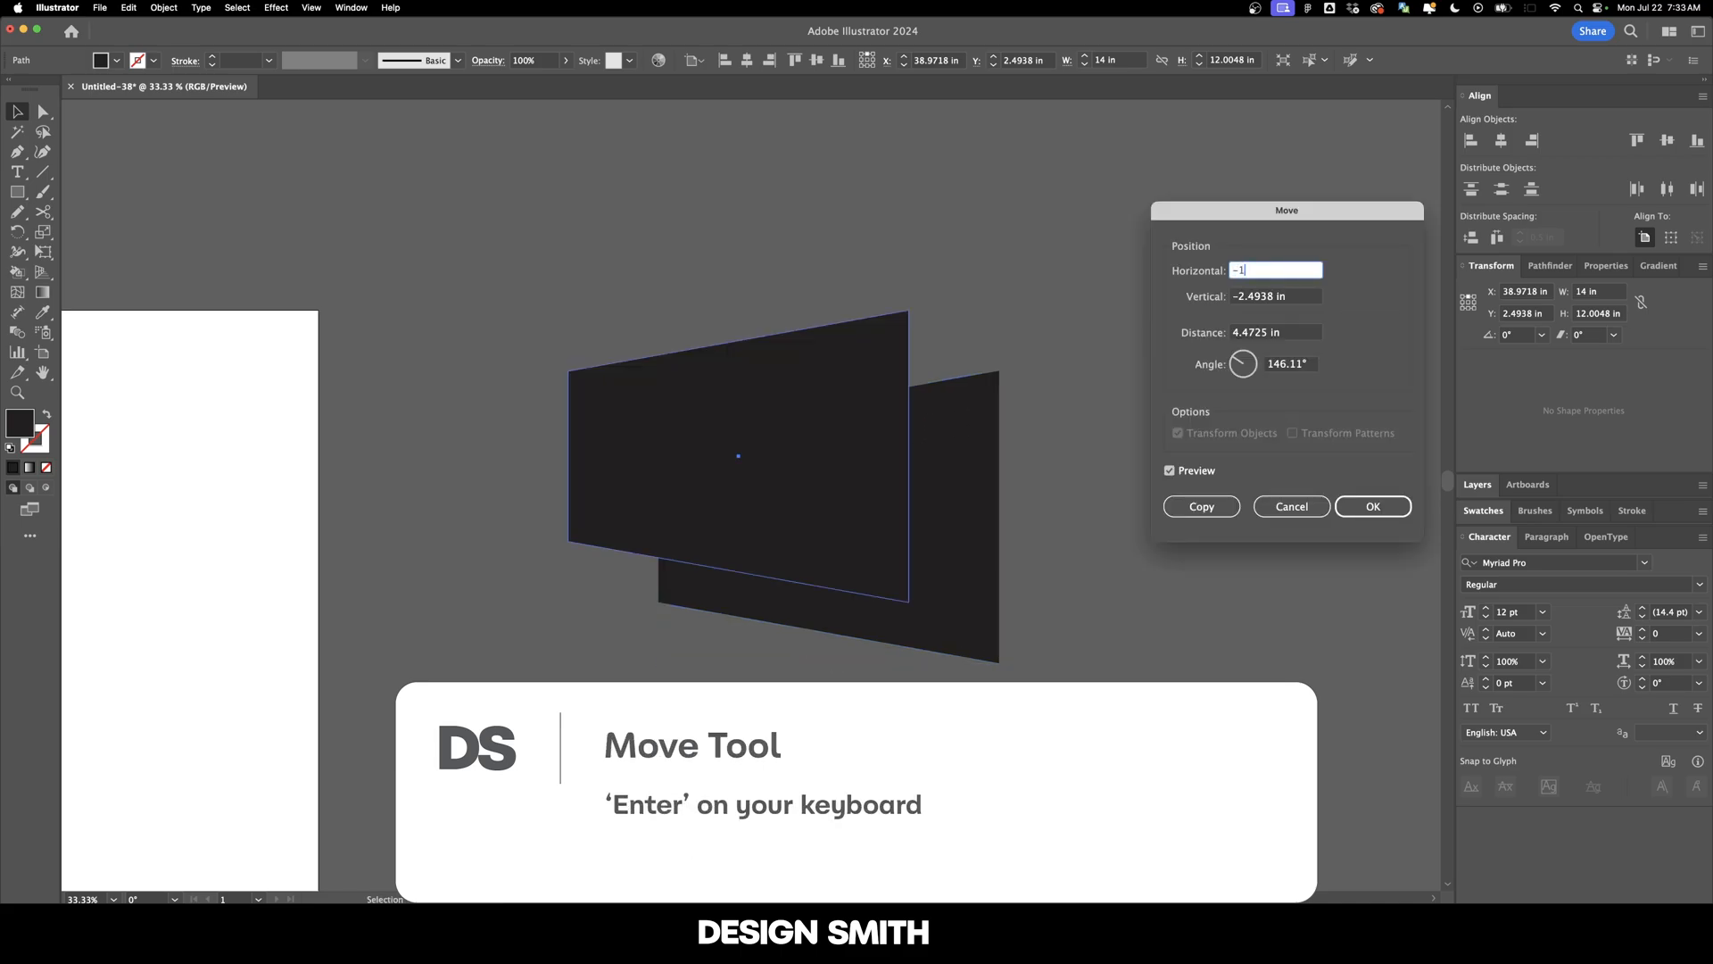
key(Tab)
text(-2)
key(Tab)
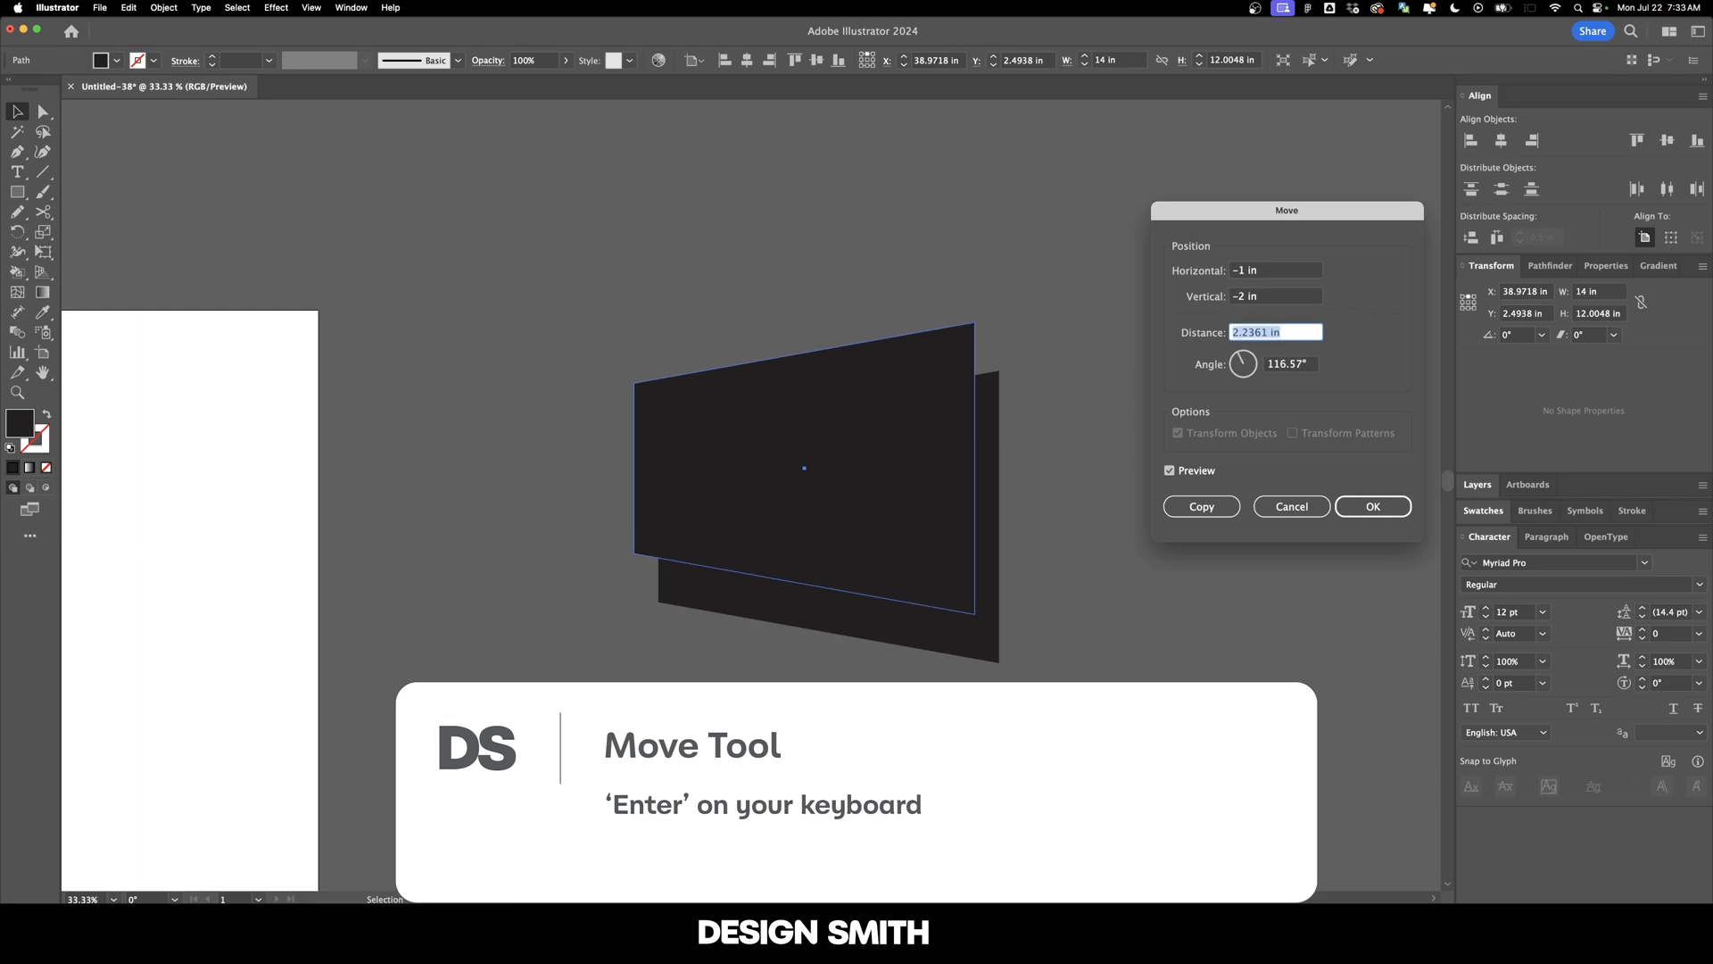
Set the copy's move offset to -4 in horizontally and -4 in vertically and apply it.
key(shift+Tab)
key(shift+Tab)
key(Down)
key(Down)
key(Down)
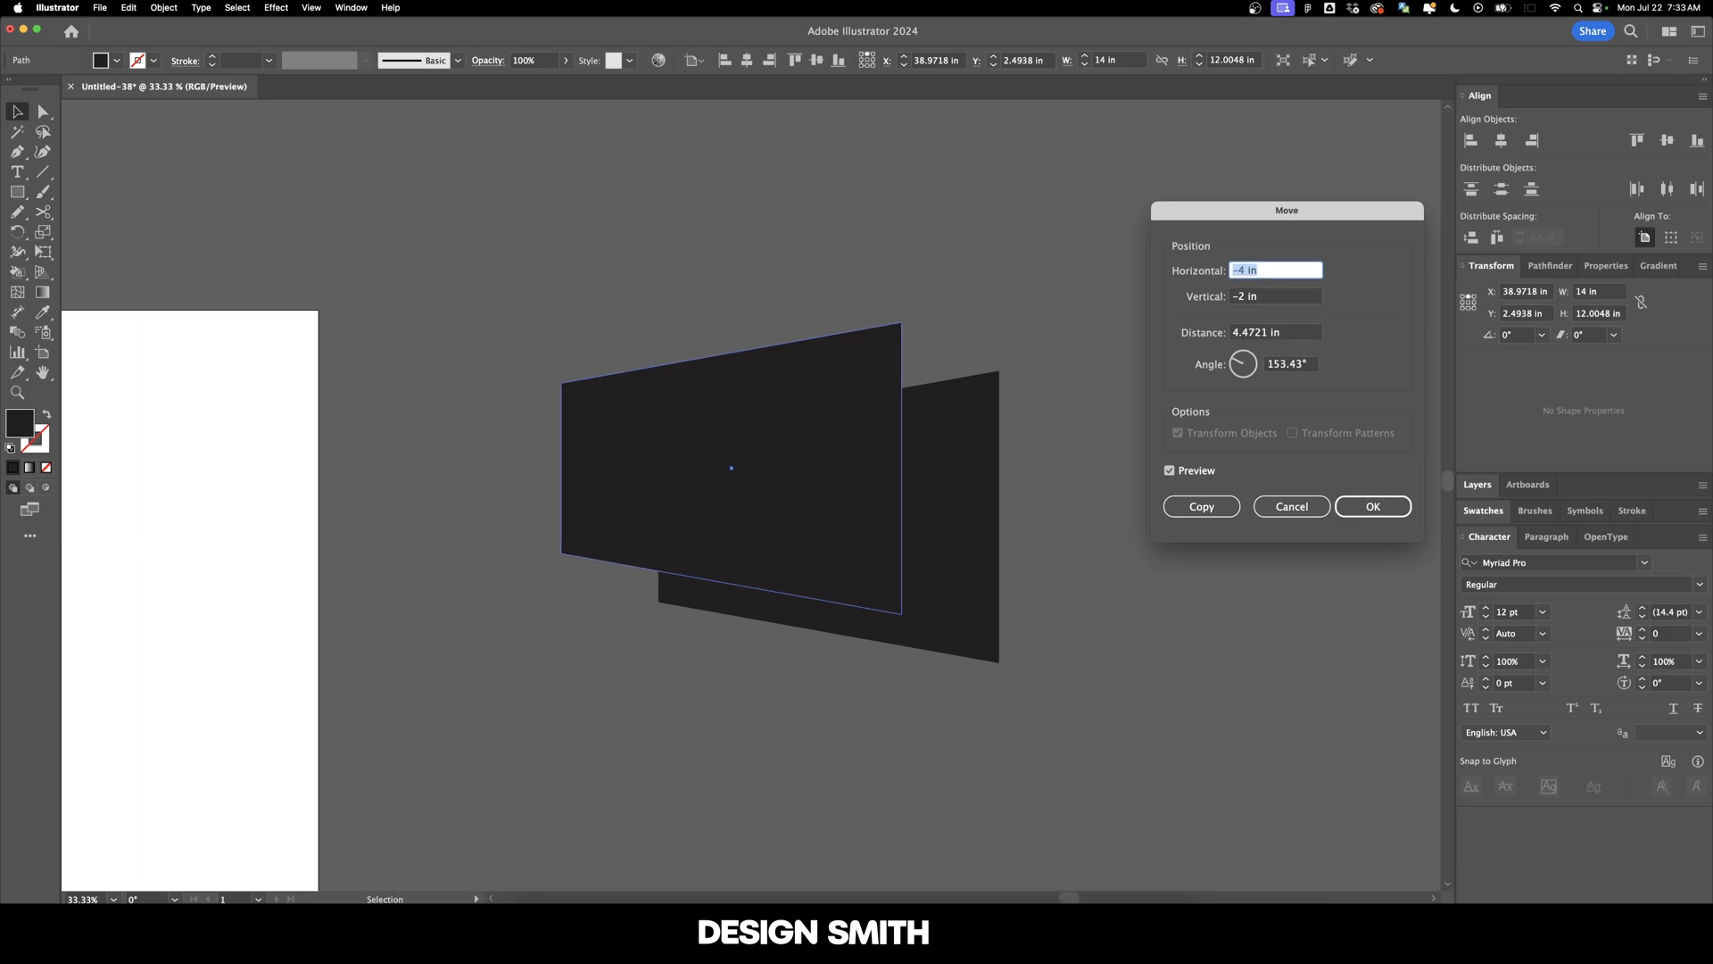
key(Tab)
key(Down)
key(Down)
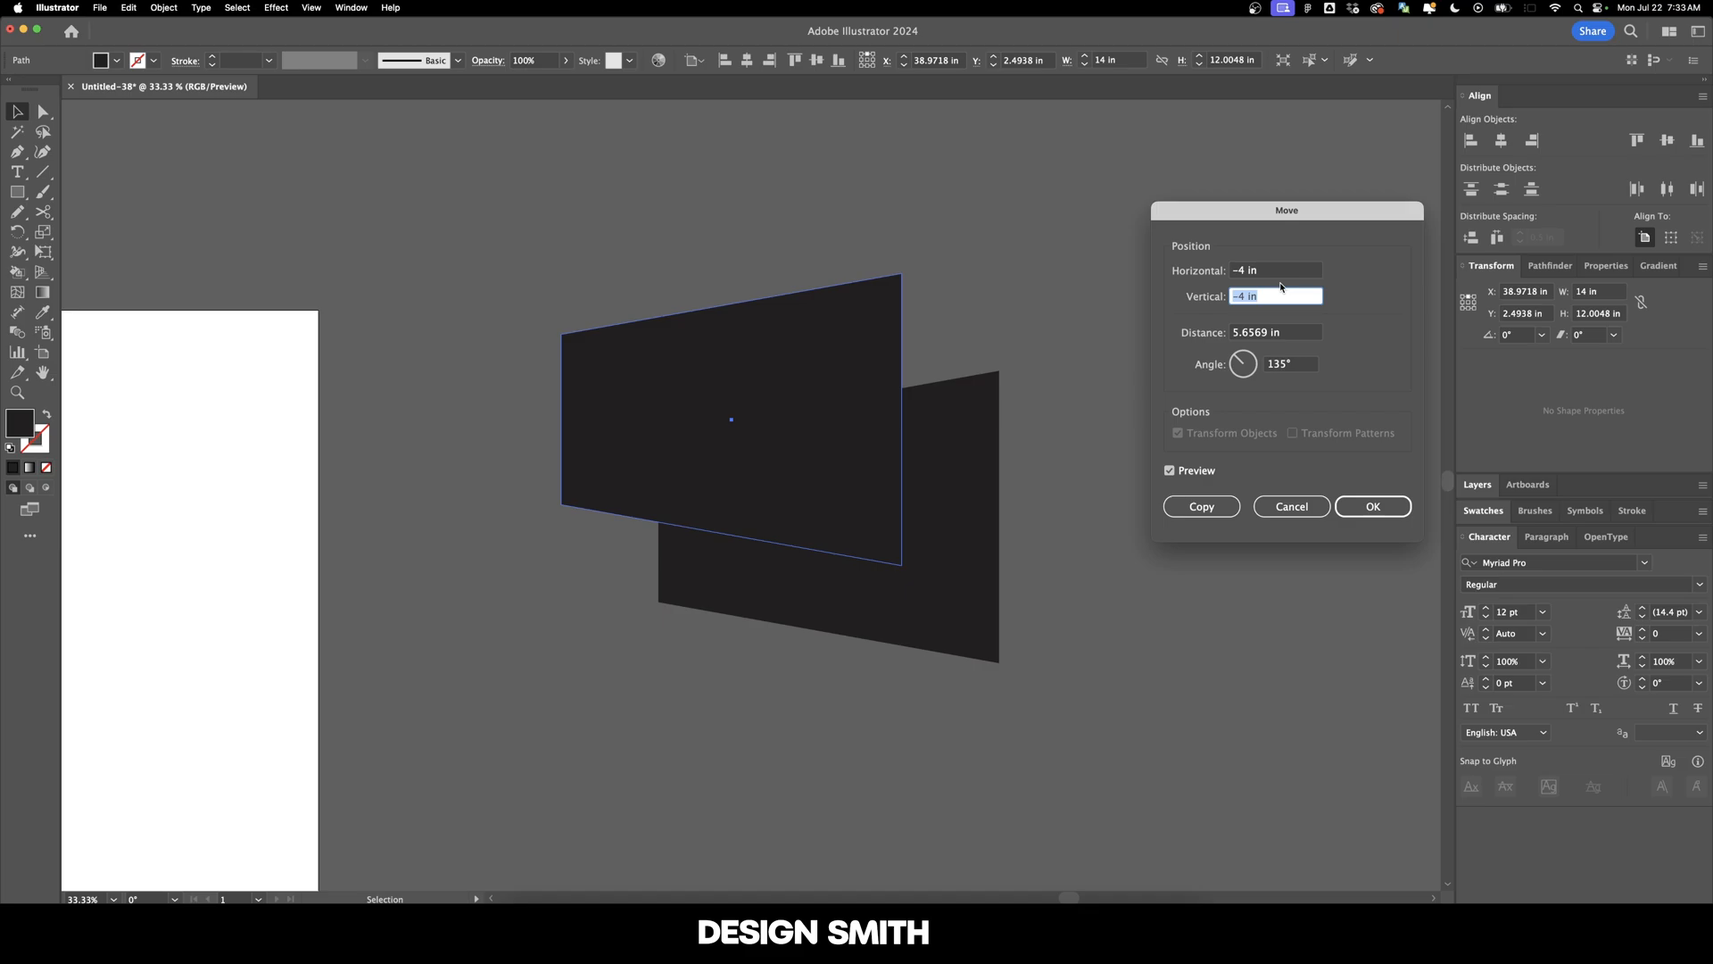
click(1385, 509)
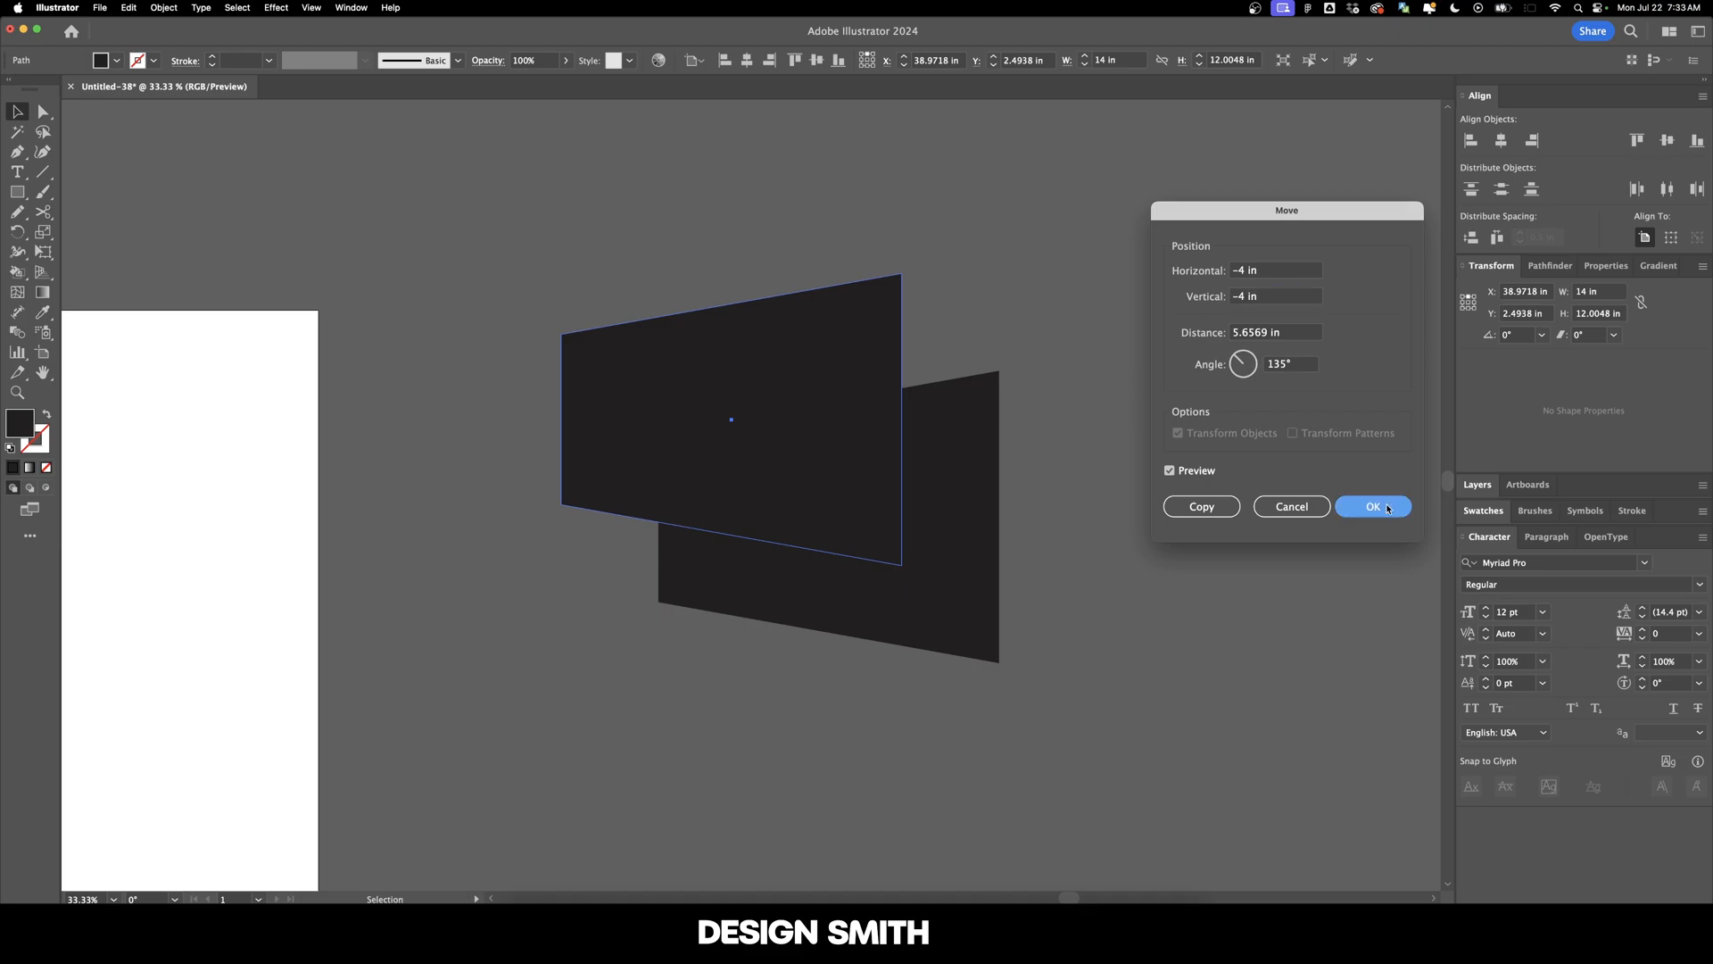
Blend the two trapezoids together using Specified Steps spacing of 8.
drag(1090, 241, 804, 503)
drag(804, 502, 783, 518)
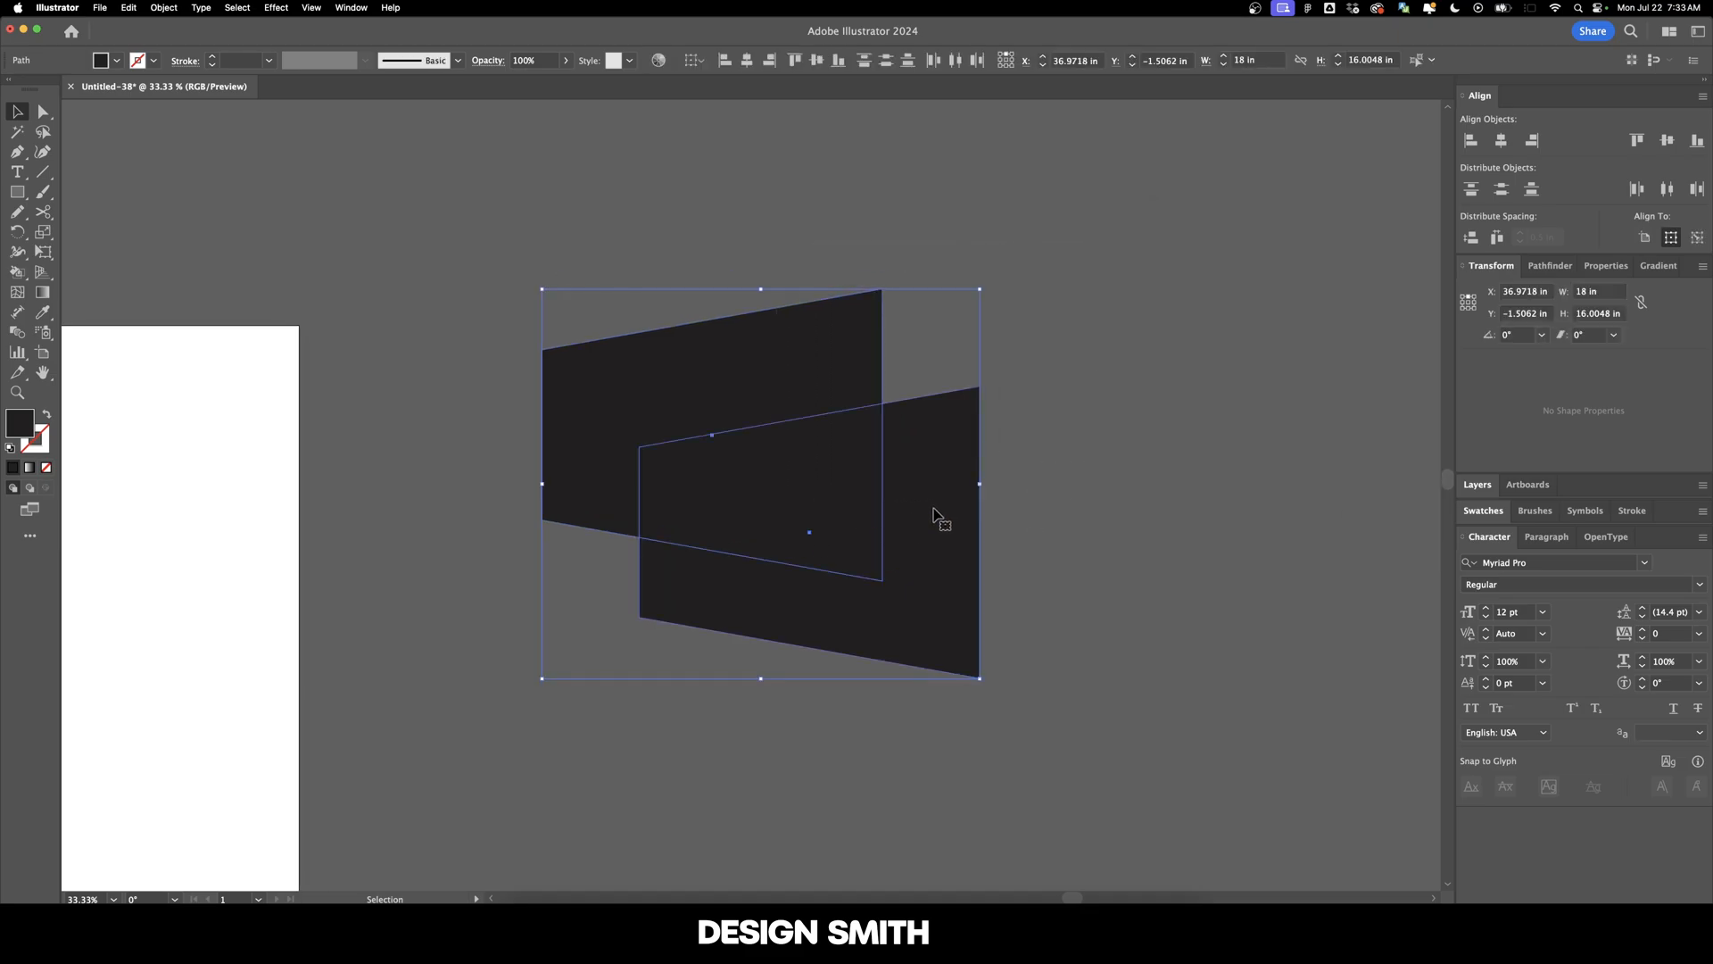
key(super+alt+b)
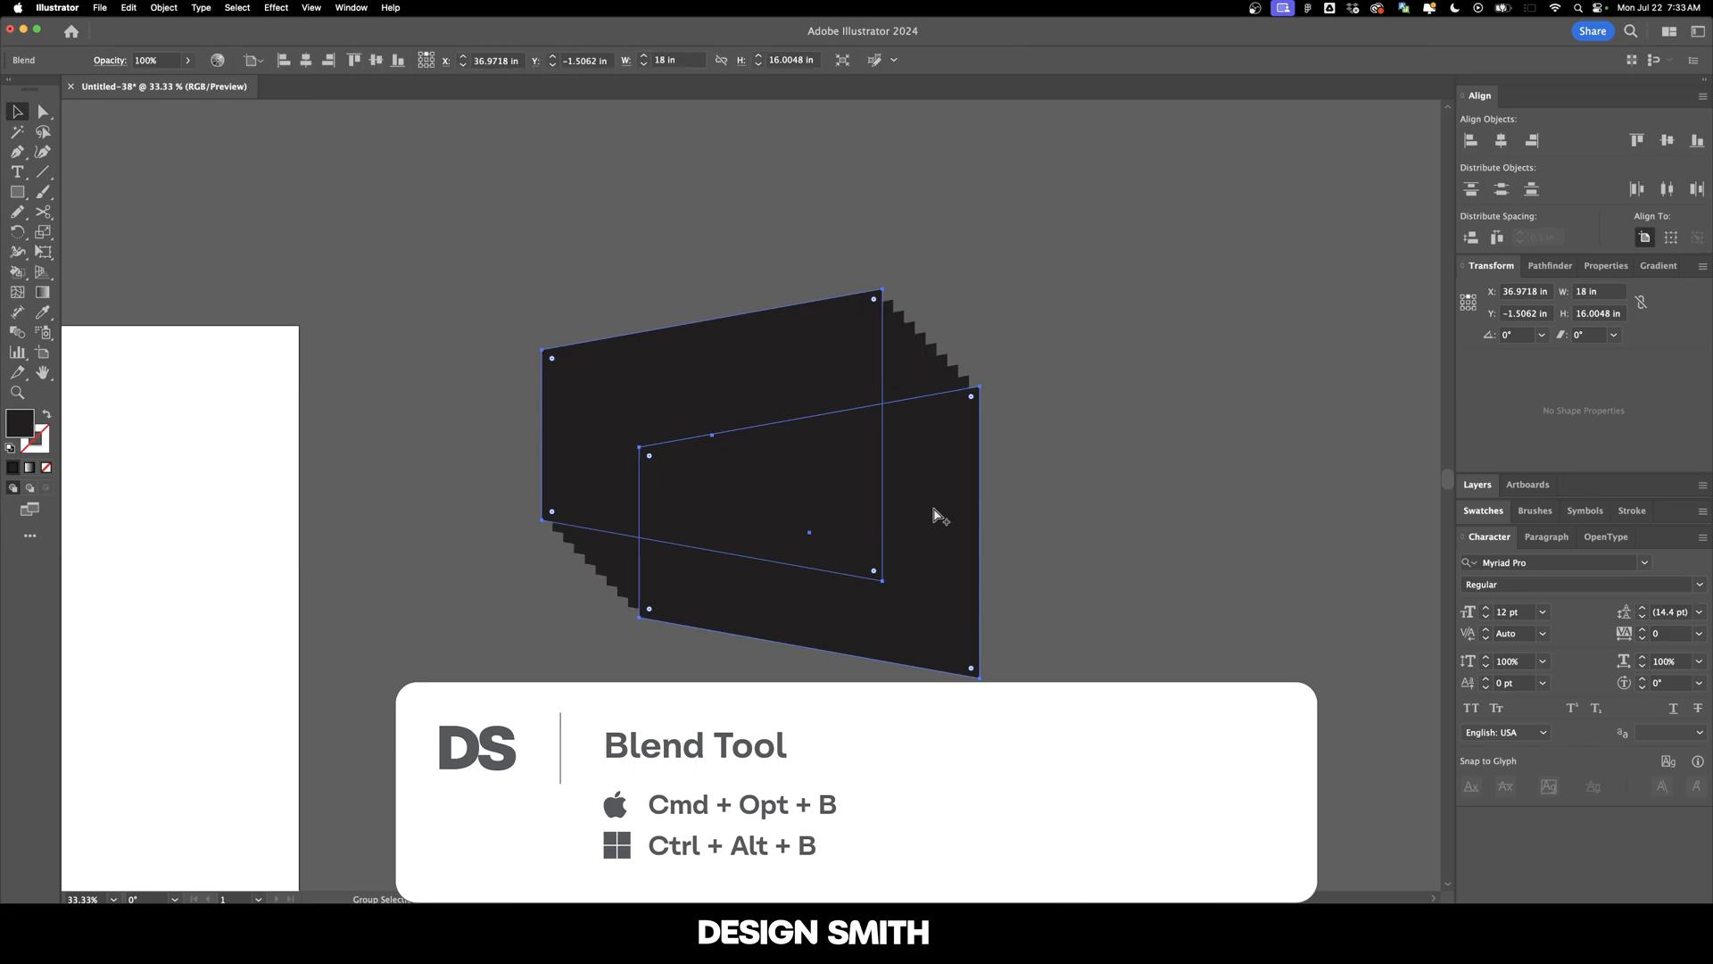
double_click(12, 336)
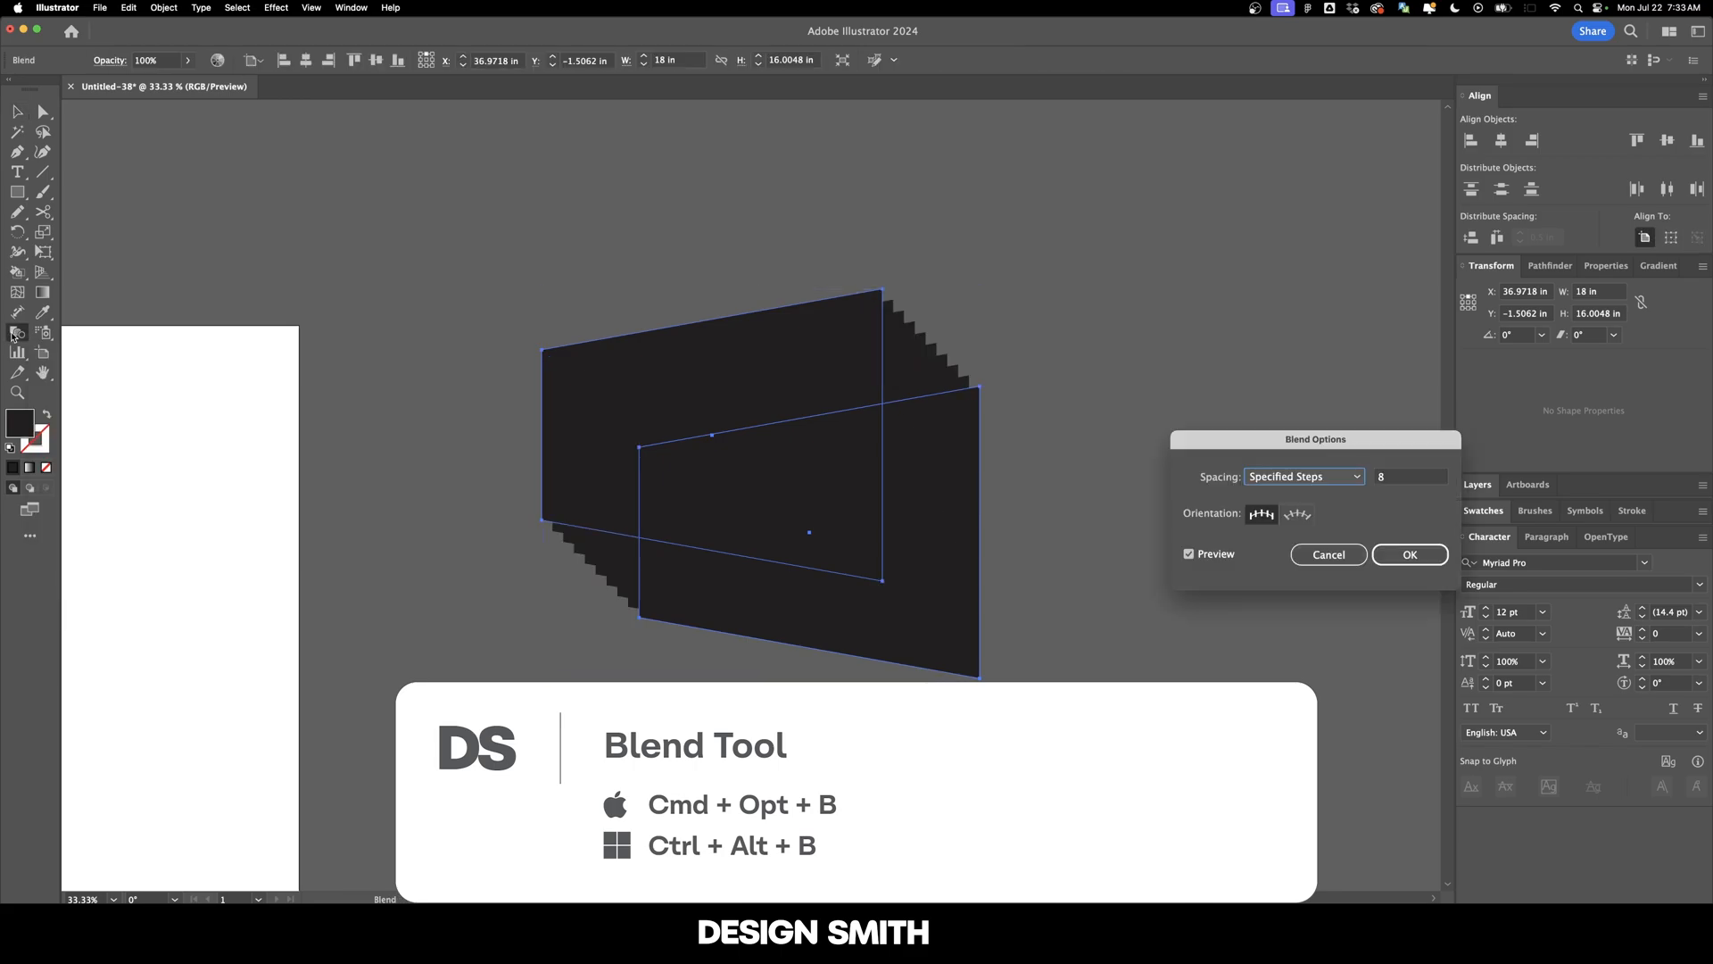
drag(1285, 440, 1155, 253)
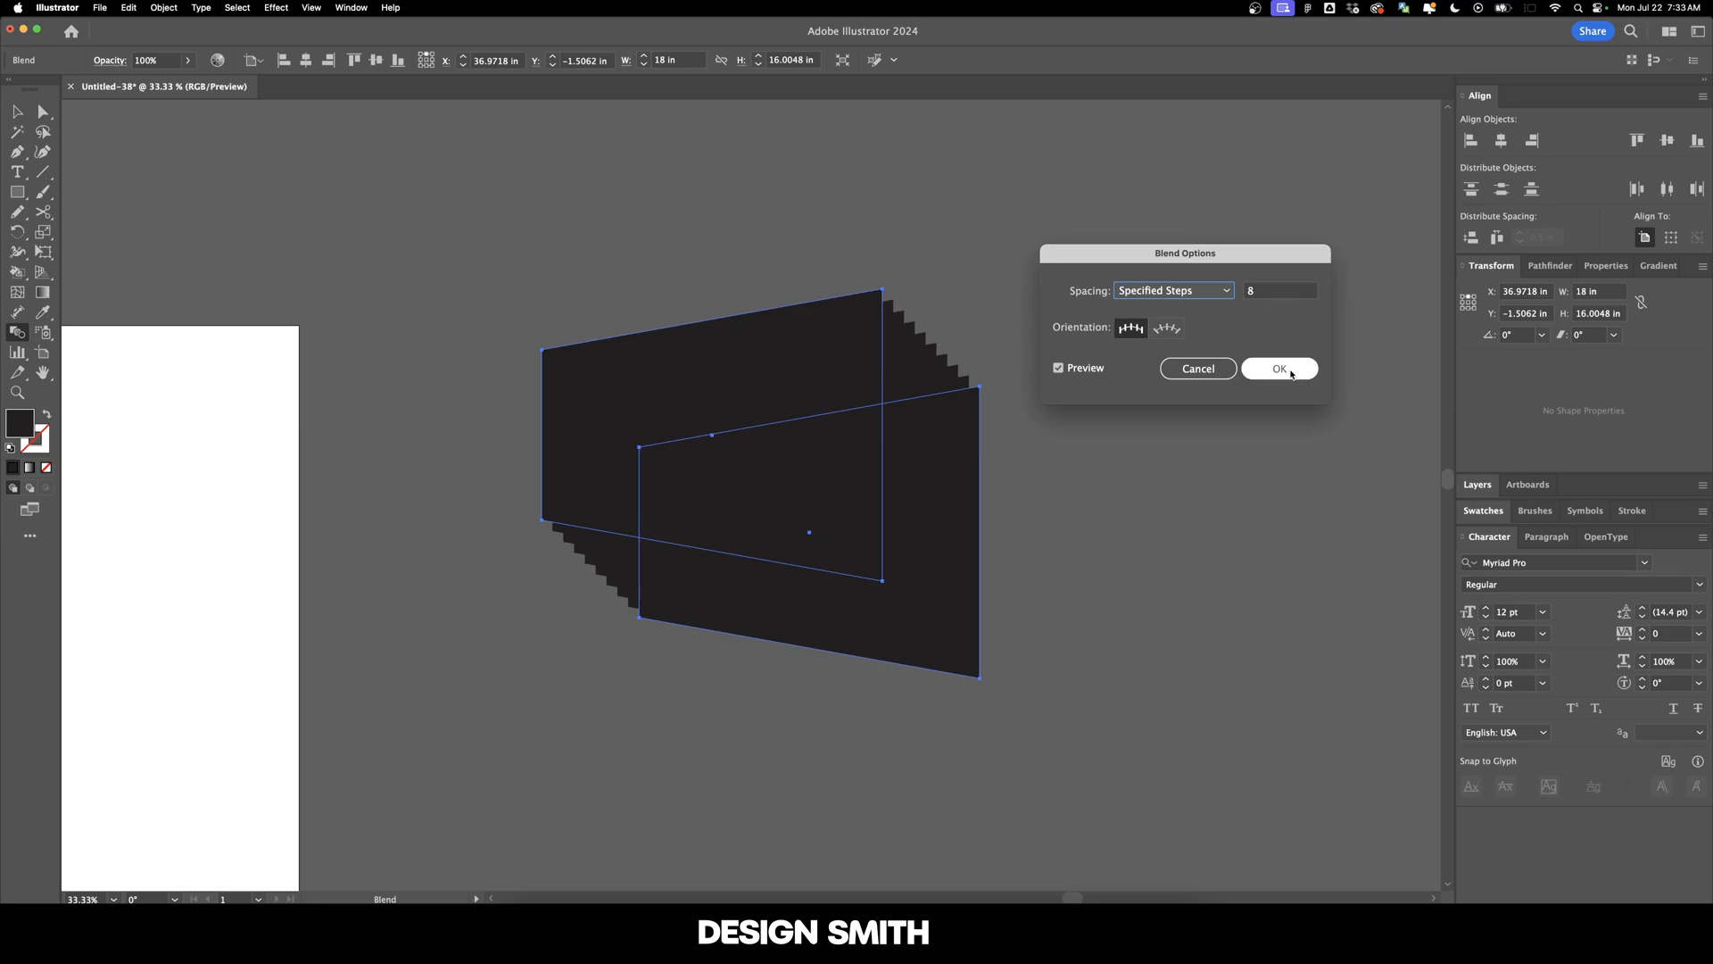
click(1287, 370)
Fill only the front trapezoid of the blend with the red swatch.
key(a)
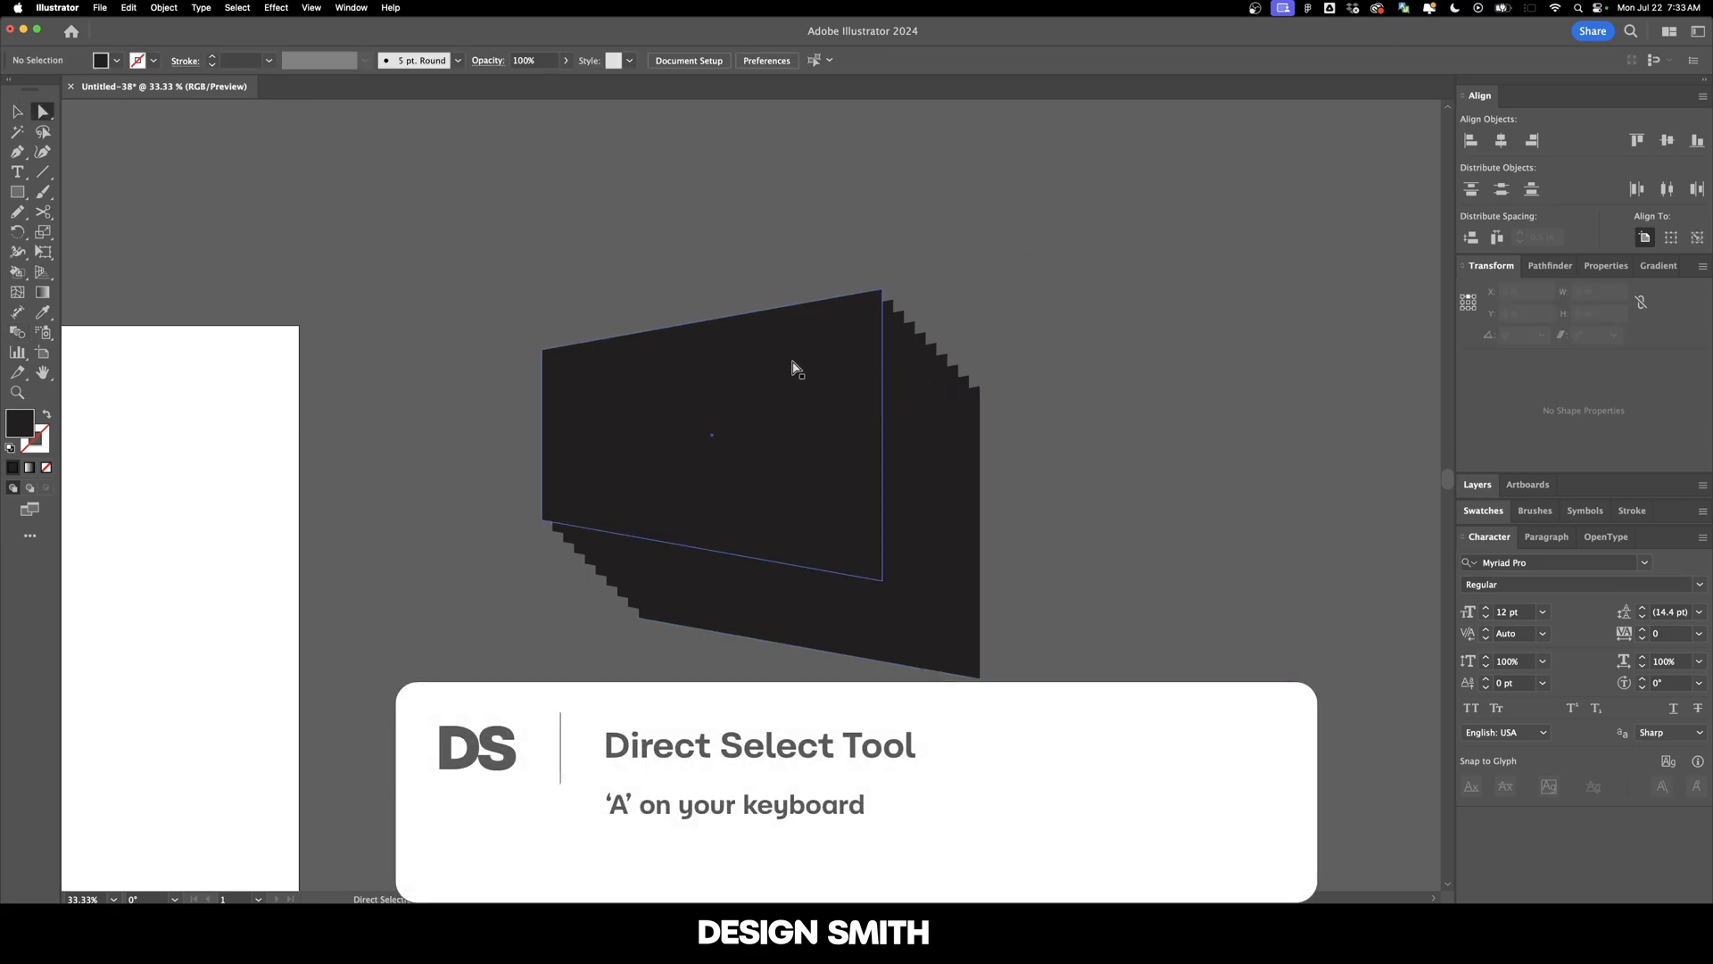
click(791, 367)
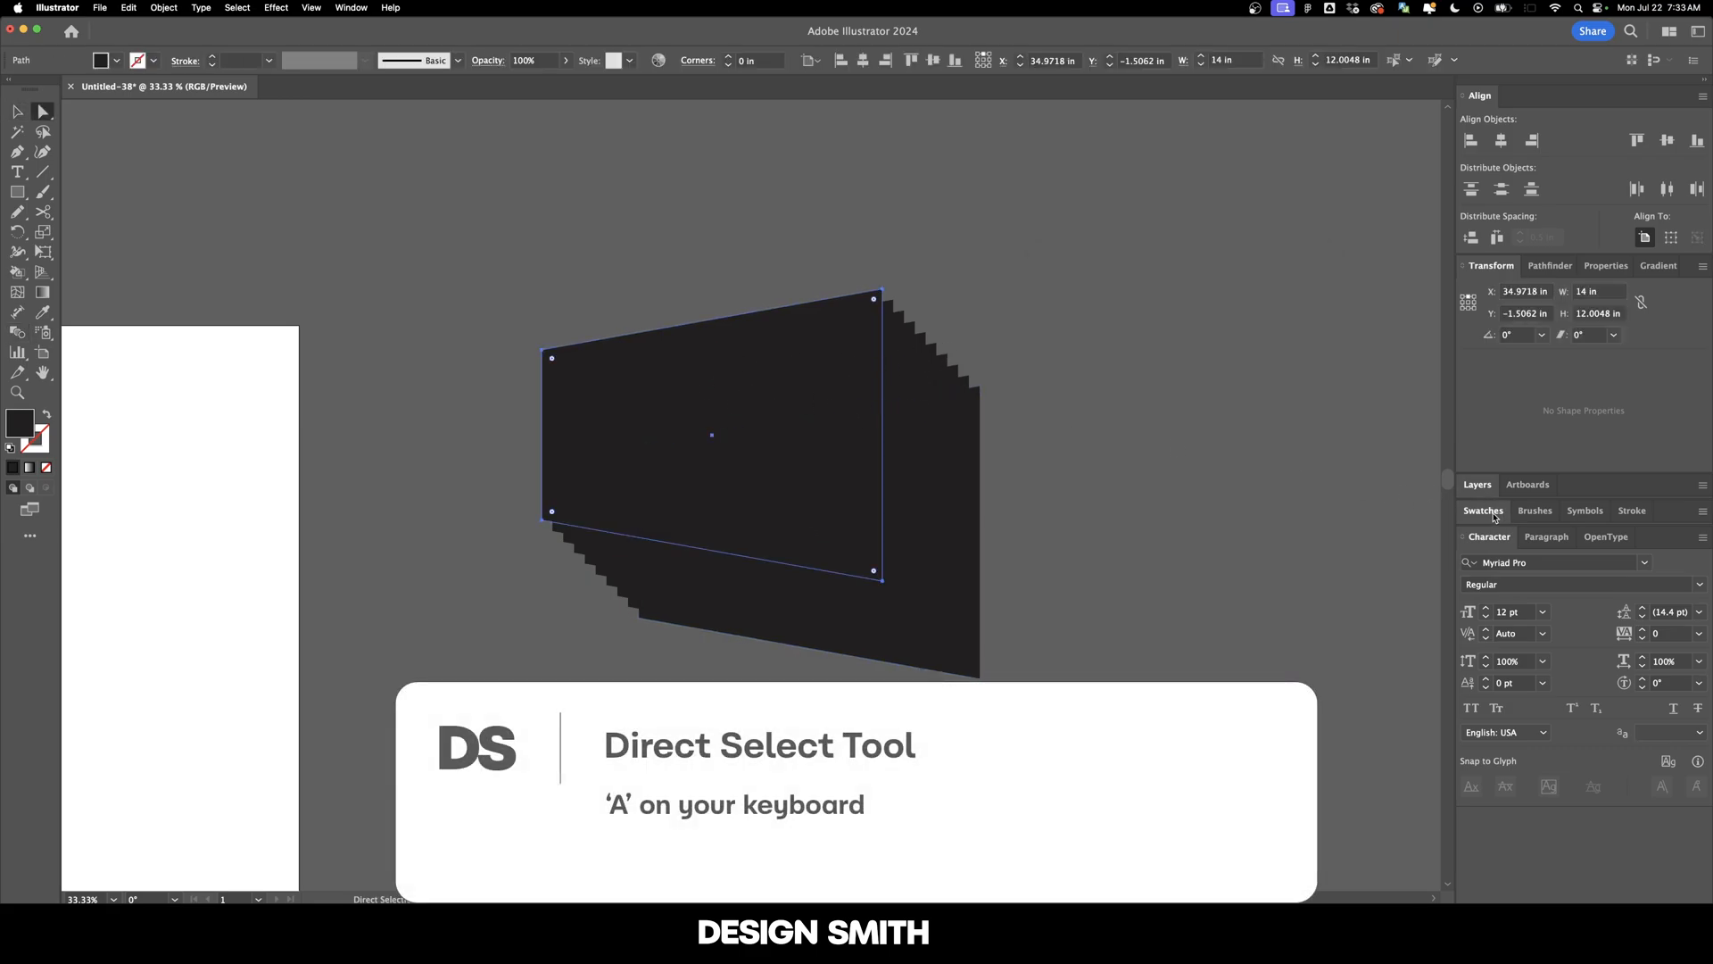
click(1495, 512)
click(1514, 563)
Recolor the blend's back trapezoid with the dark red 75040c.
click(979, 447)
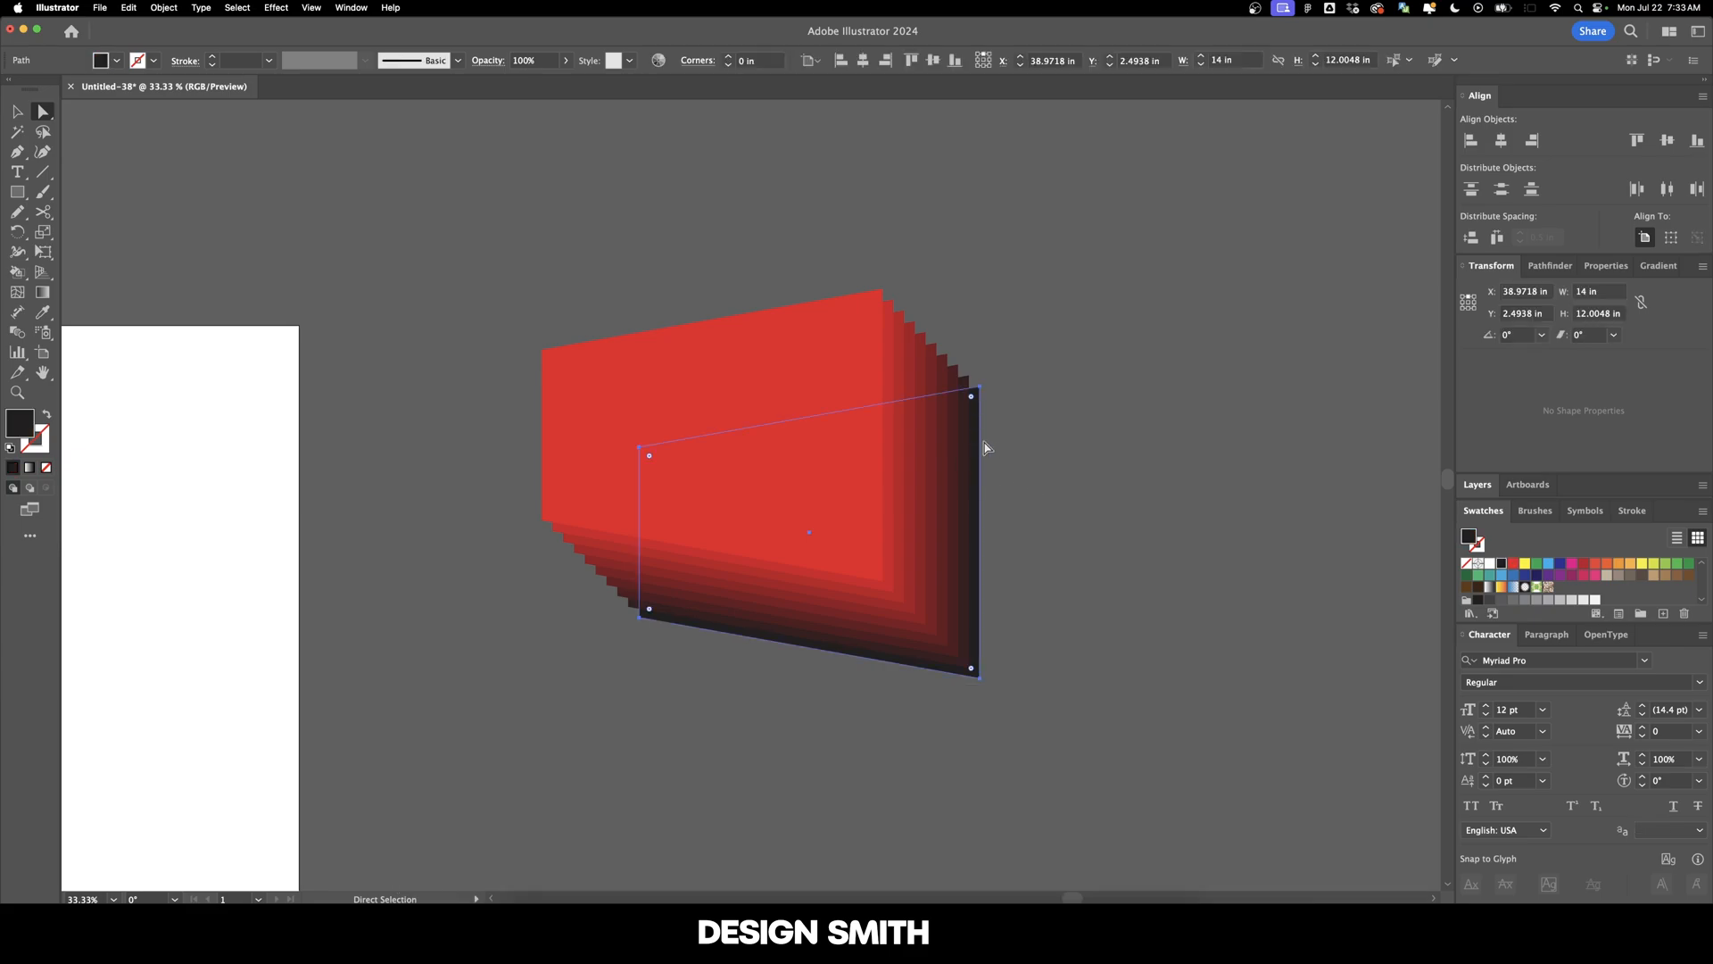
scroll(1560, 572, down, 2)
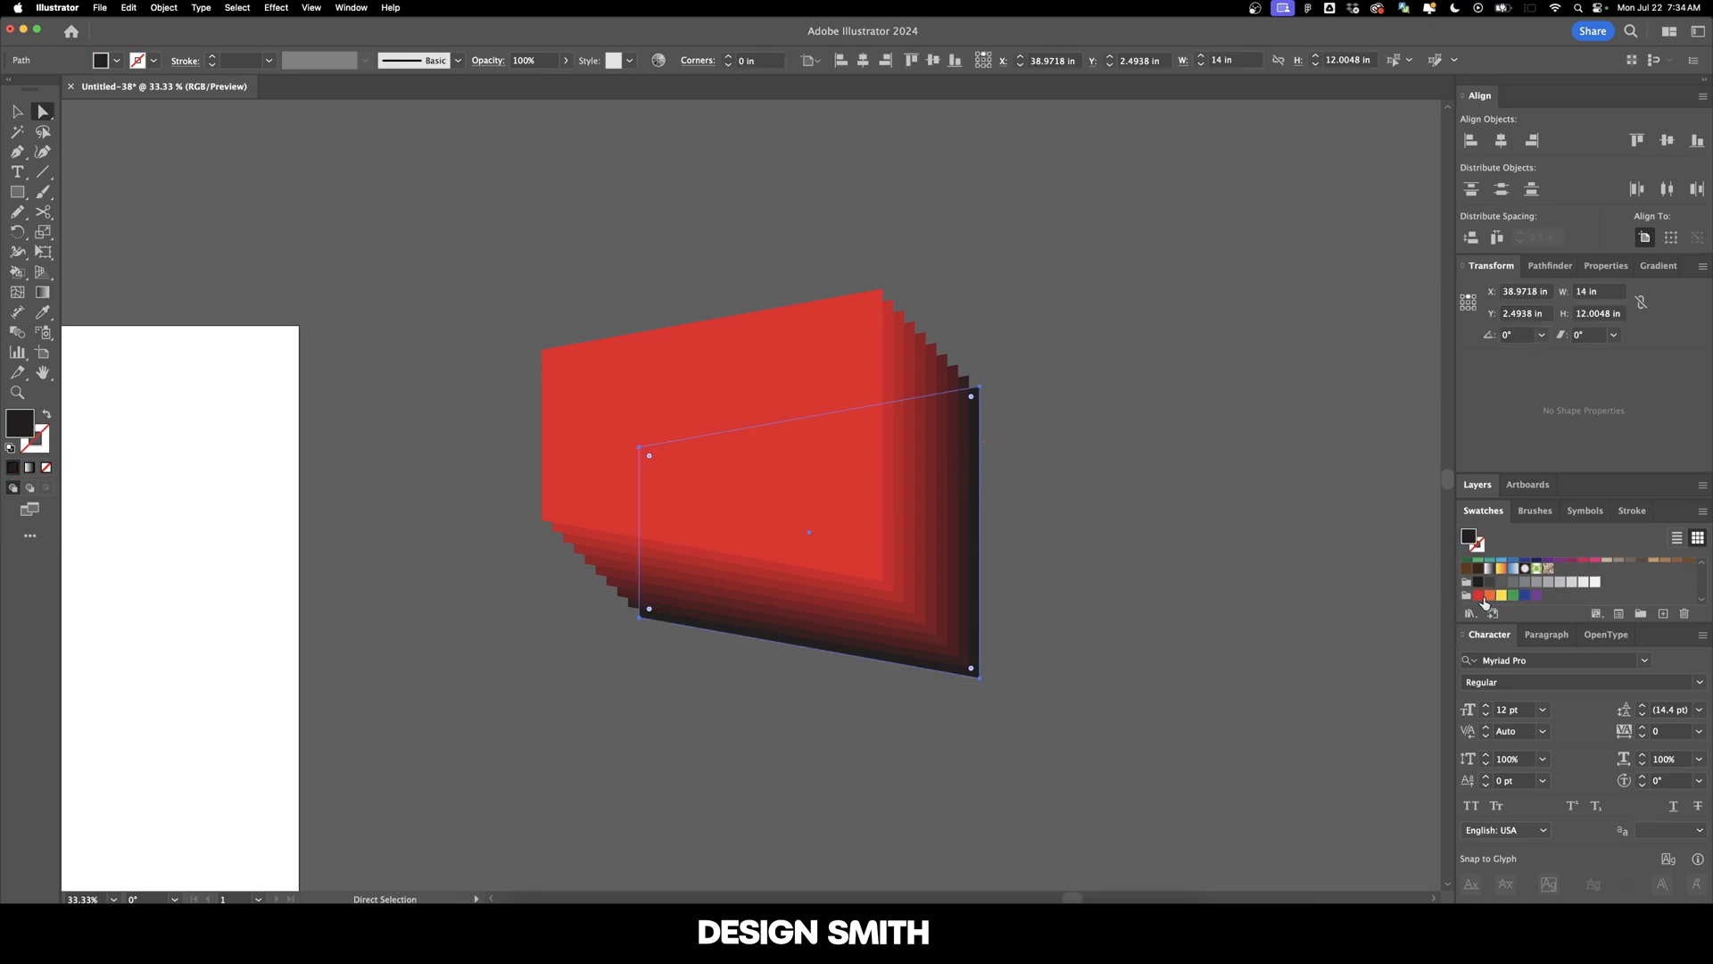
click(1479, 596)
double_click(34, 431)
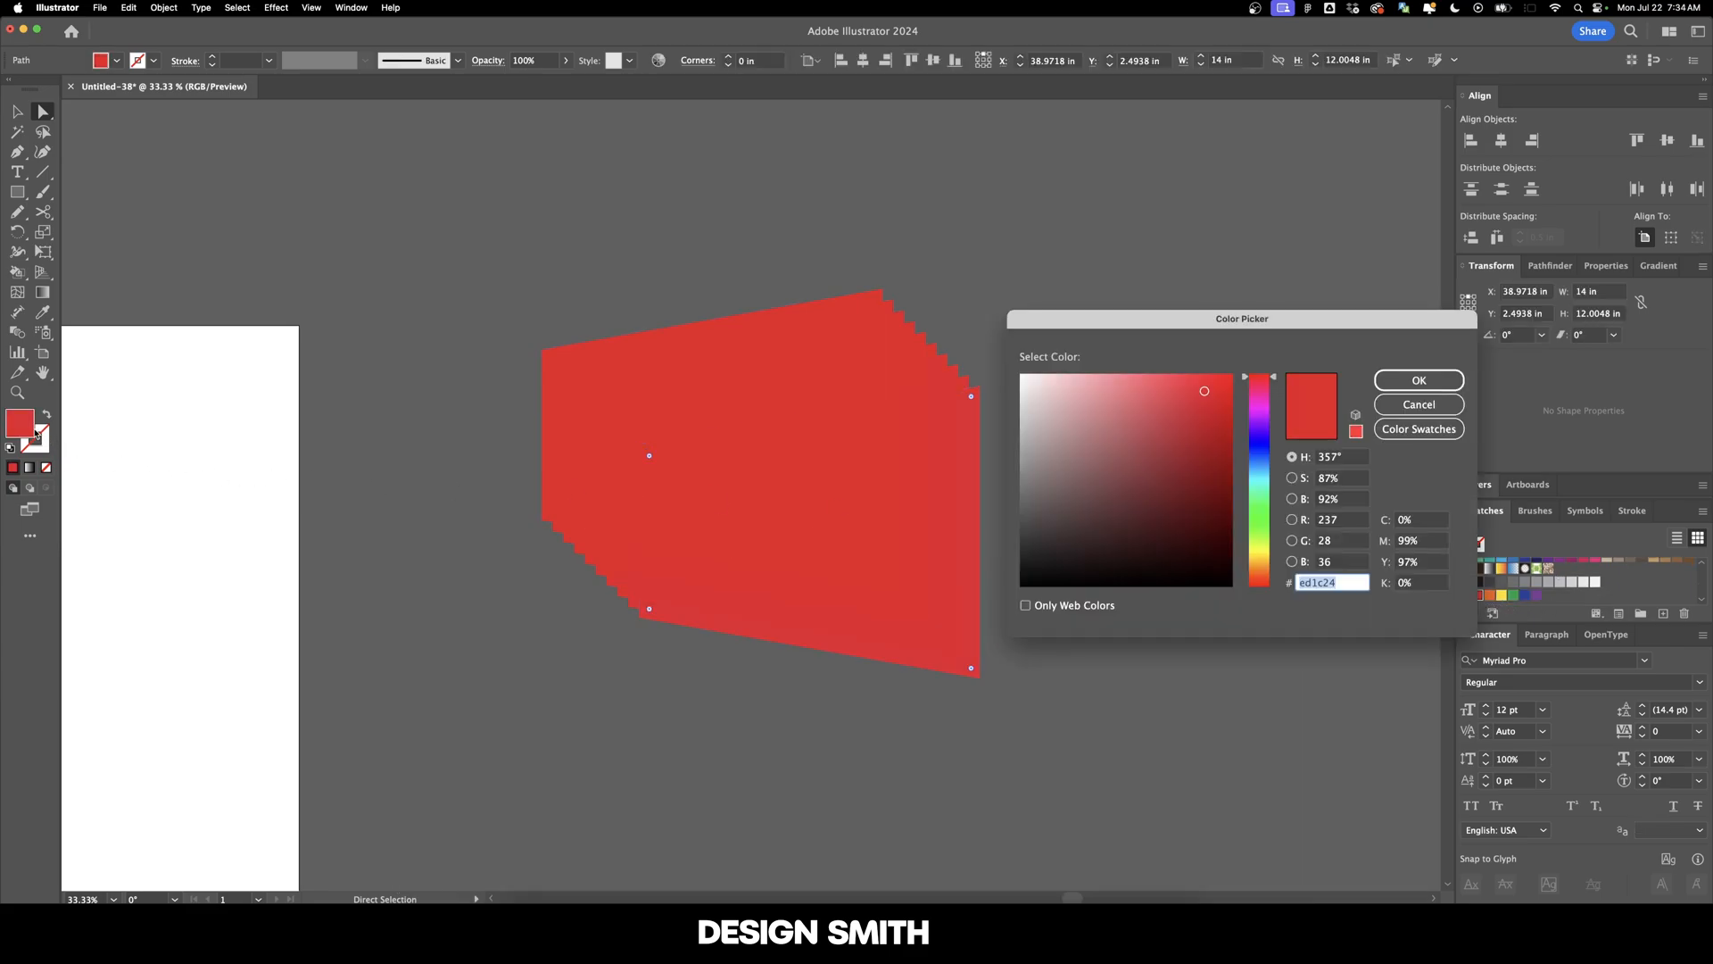
click(1226, 489)
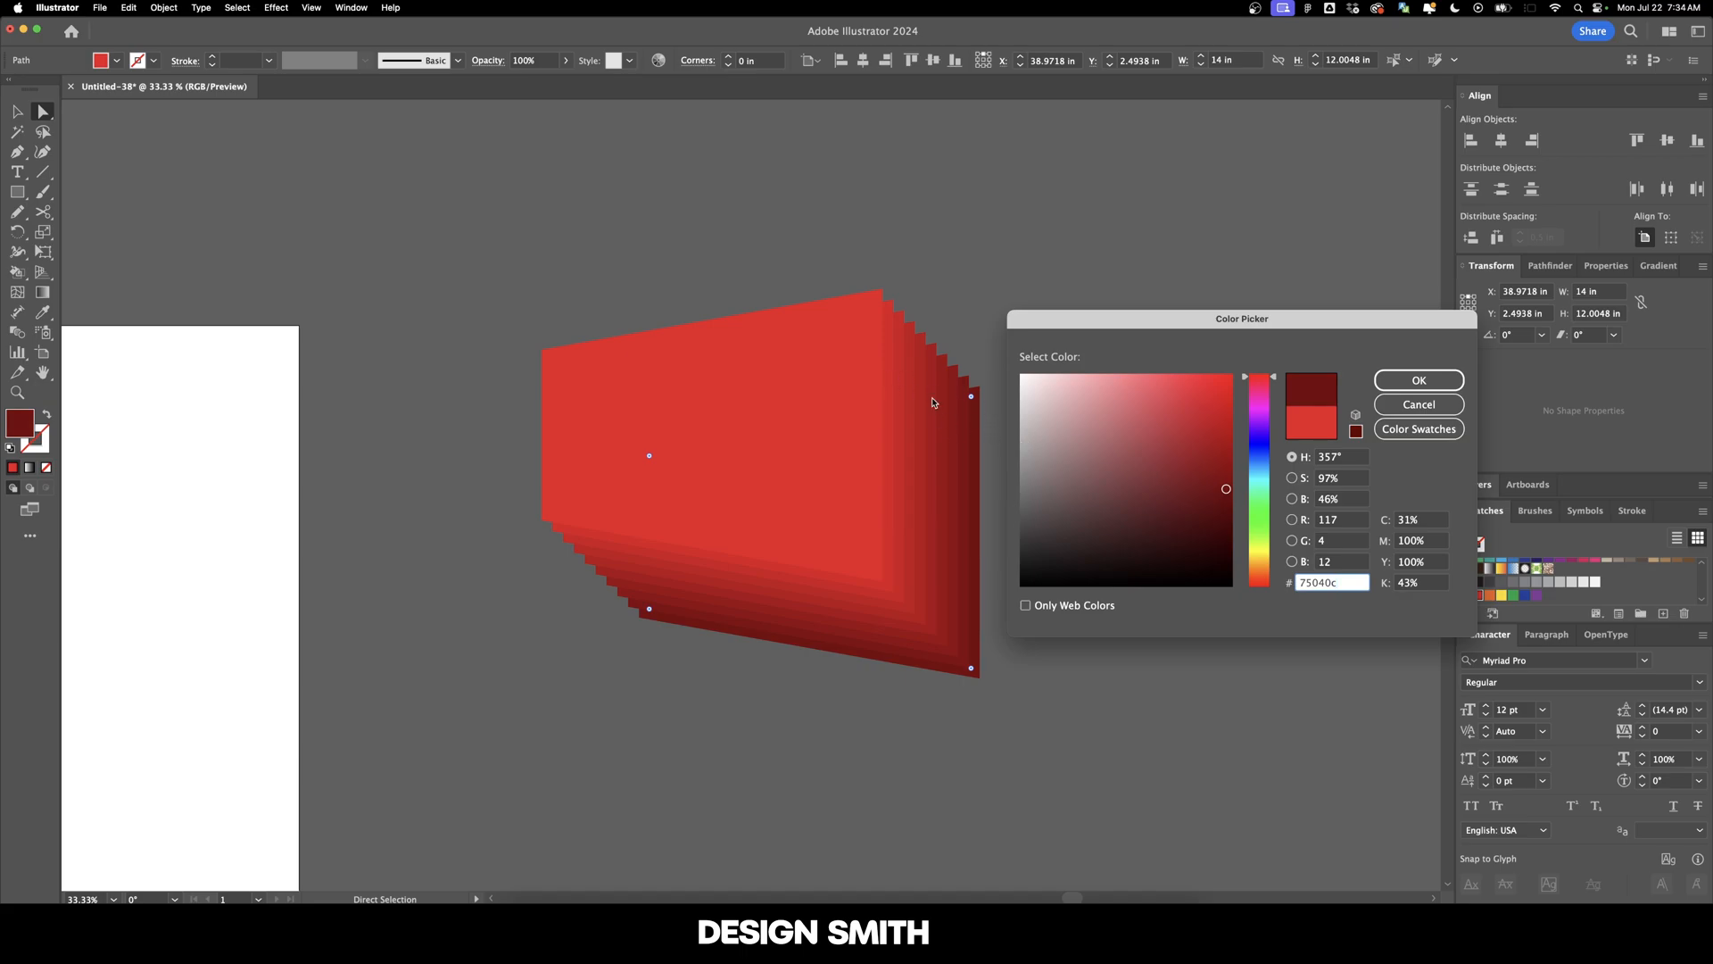
click(1419, 381)
key(v)
click(1154, 384)
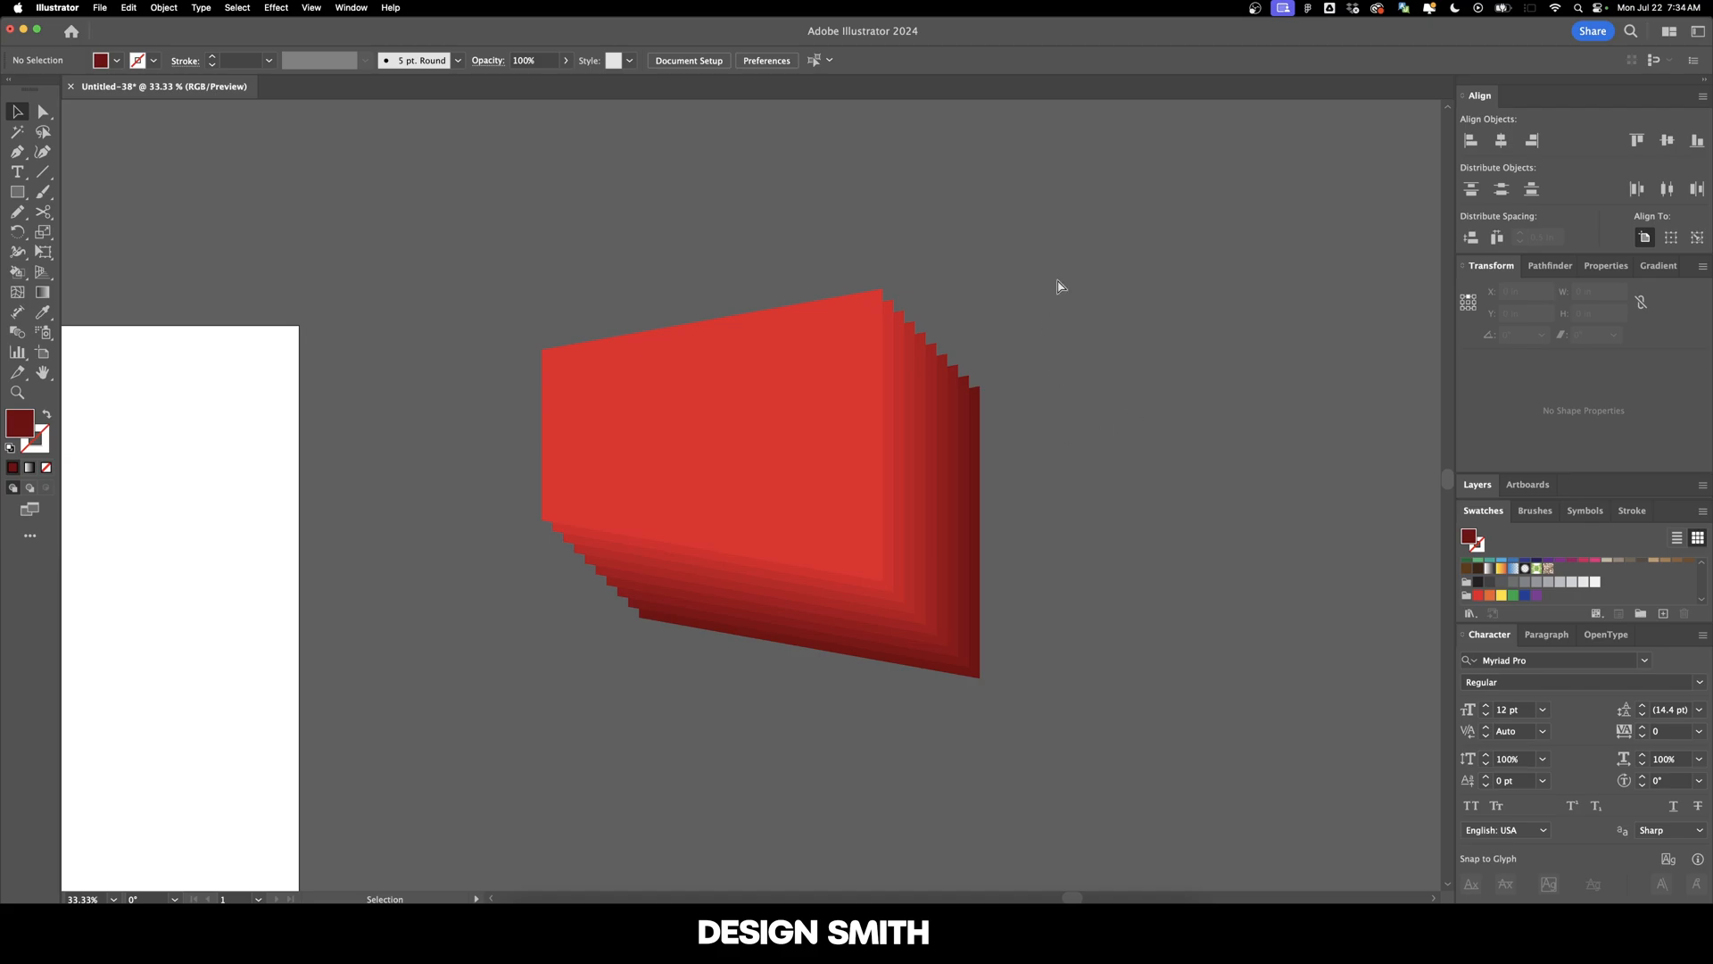
Expand the blend's object and fill, and ungroup it into separate shapes.
click(749, 430)
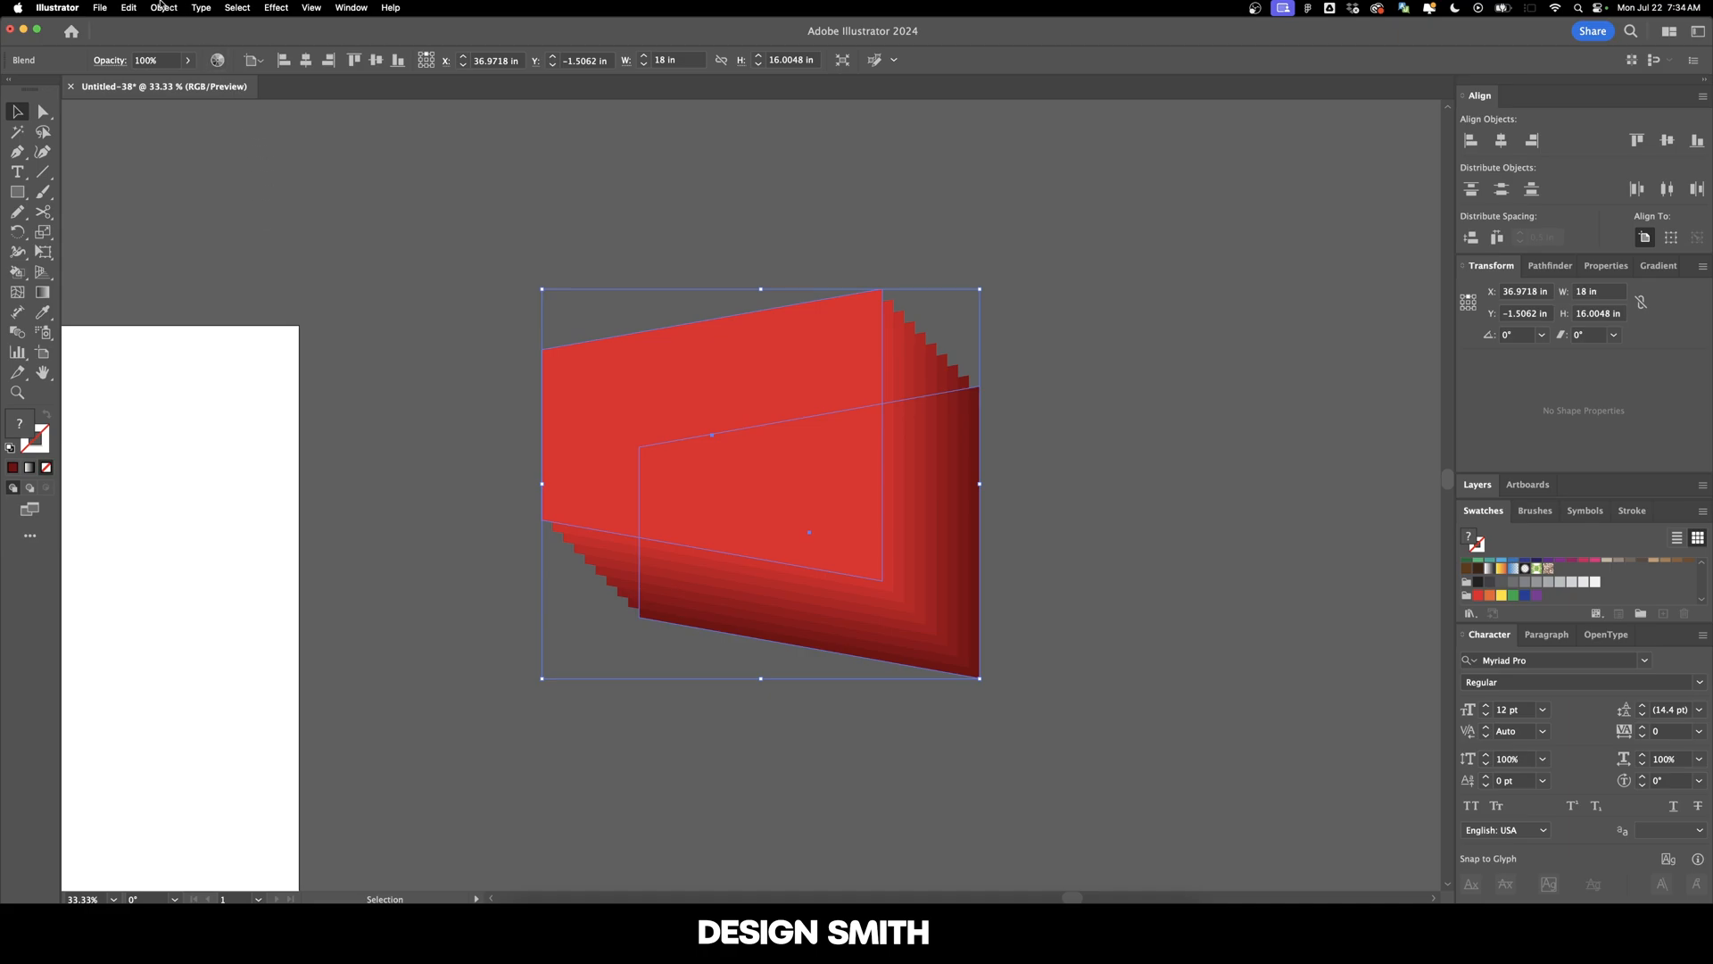
click(163, 7)
click(212, 188)
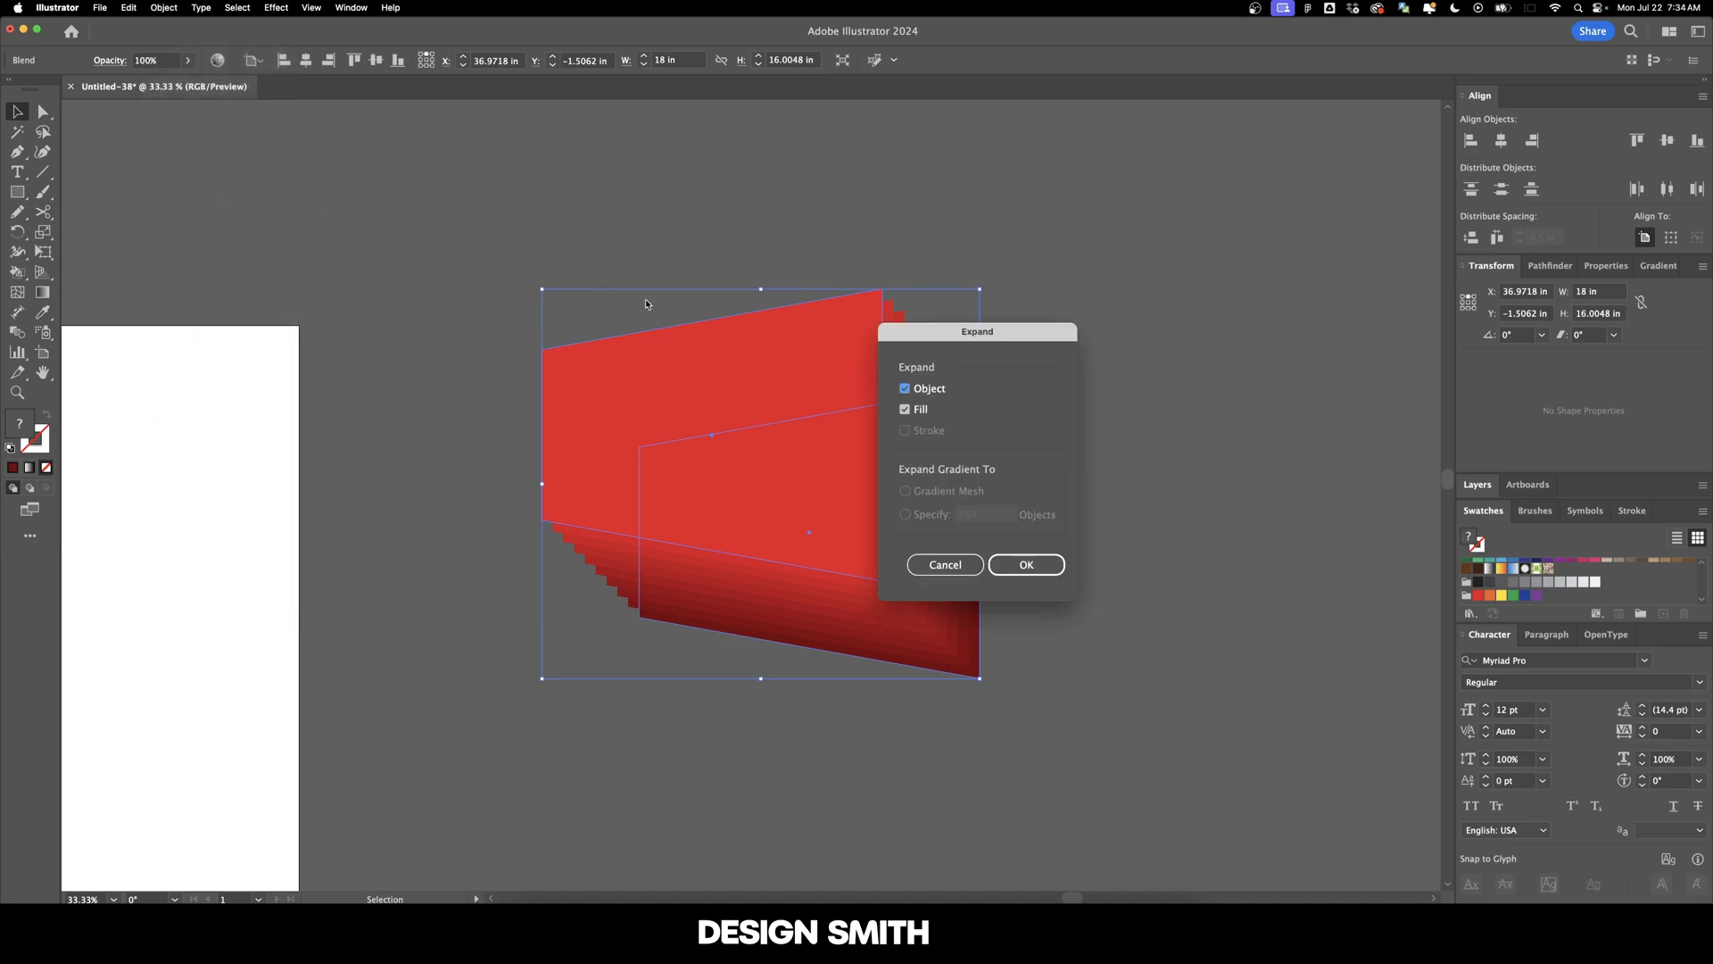
click(1026, 564)
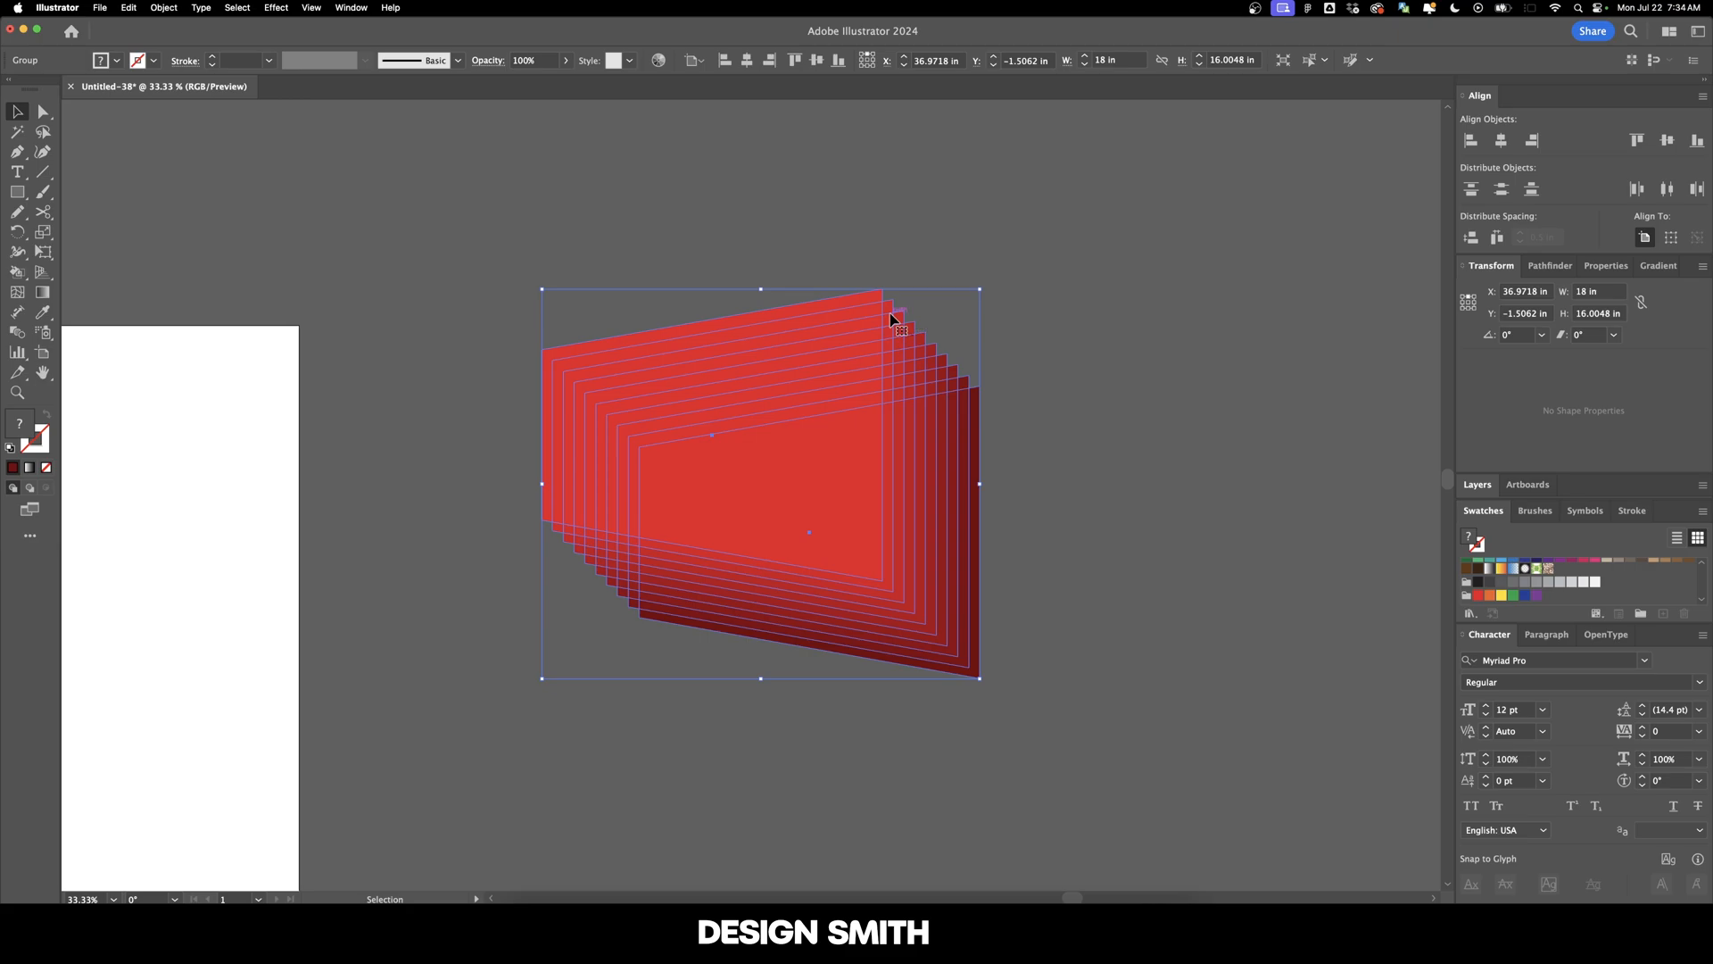
click(175, 9)
click(175, 111)
drag(877, 466, 929, 398)
drag(920, 596, 857, 653)
key(super+z)
key(super+z)
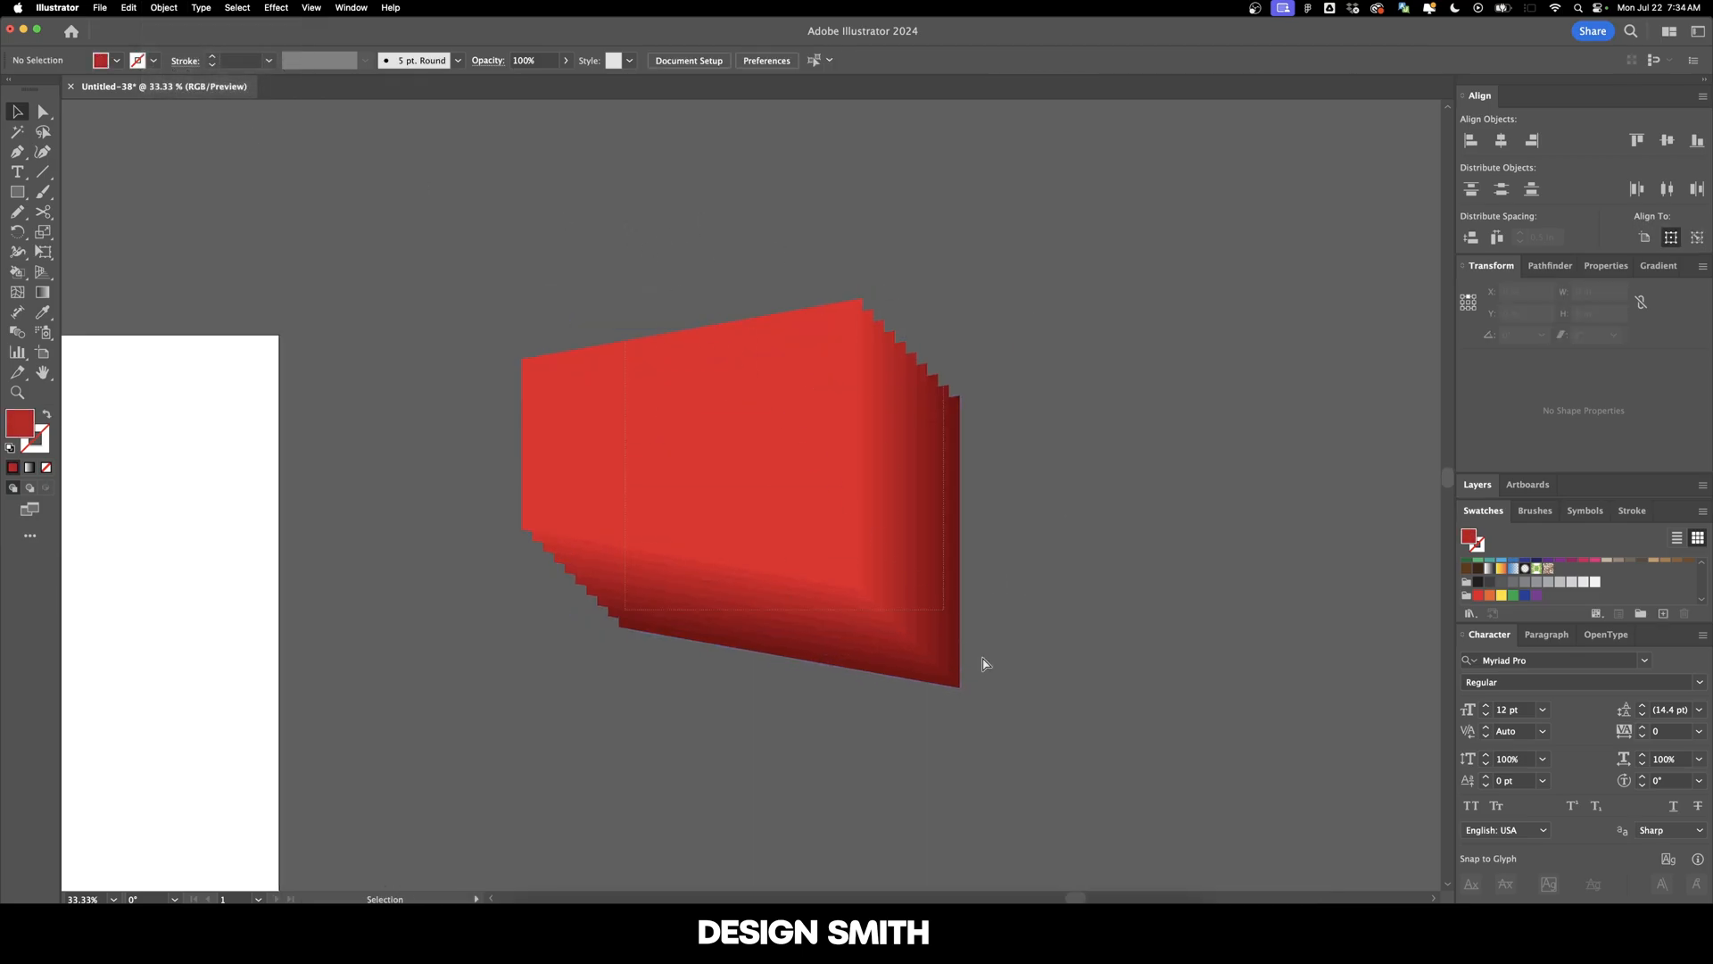
Set the opacity of all the expanded trapezoids to 50%.
key(super+a)
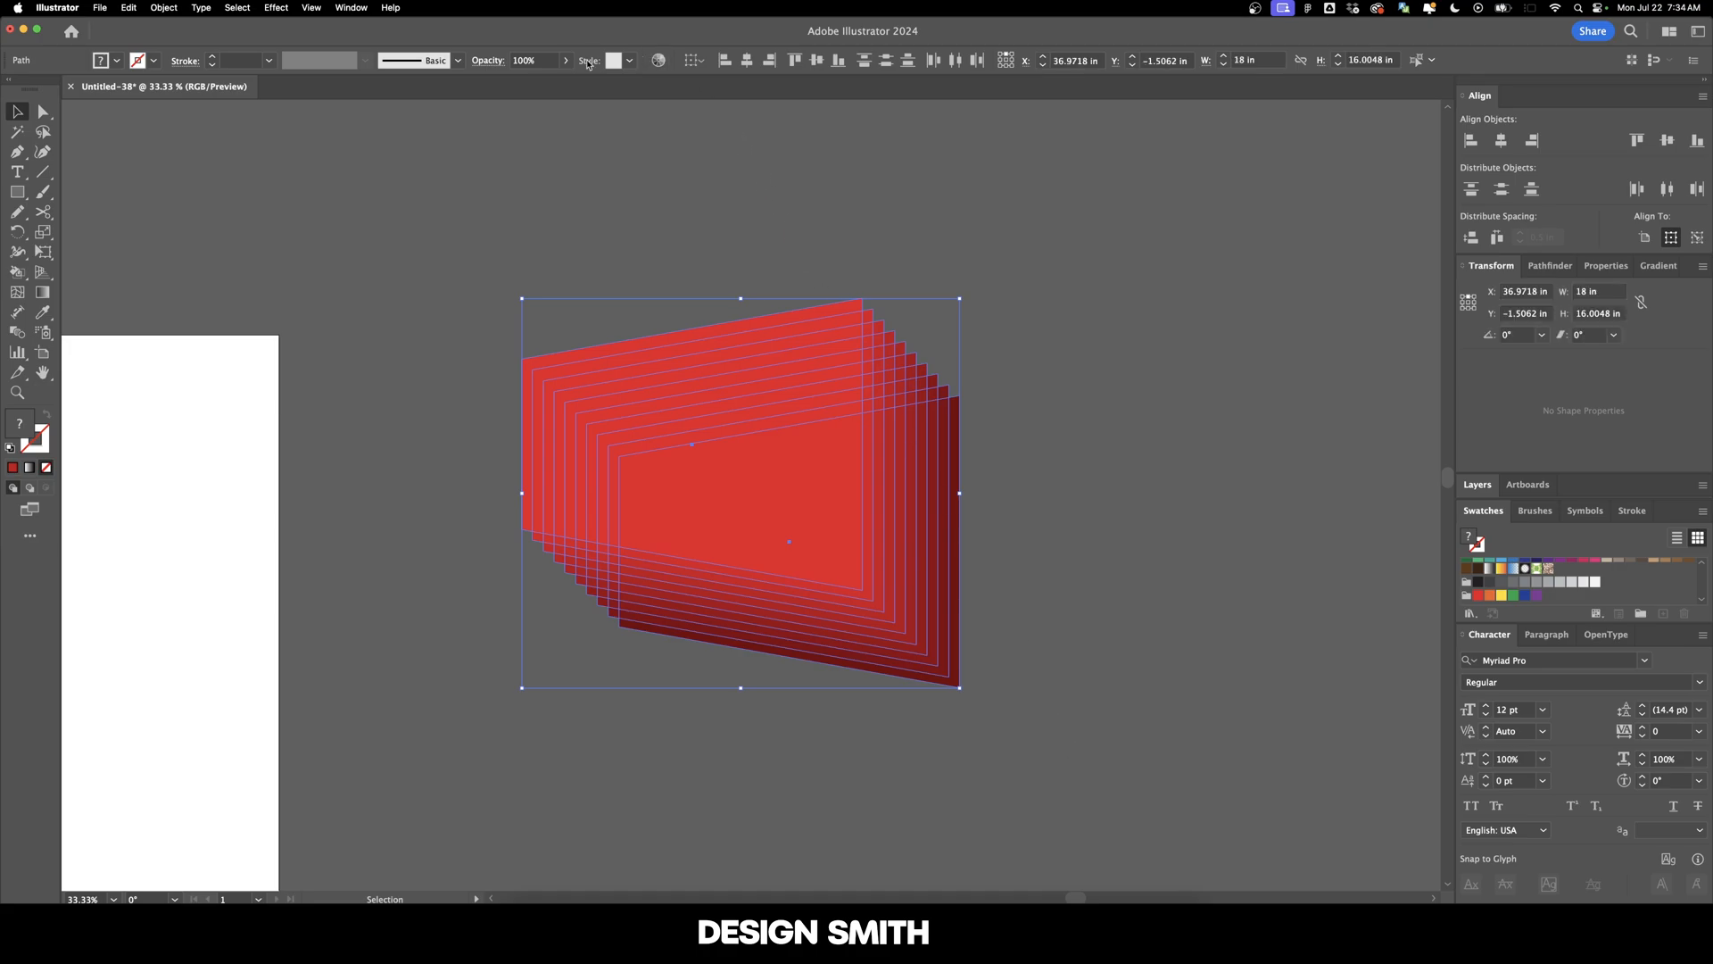
click(547, 62)
text(50)
key(Return)
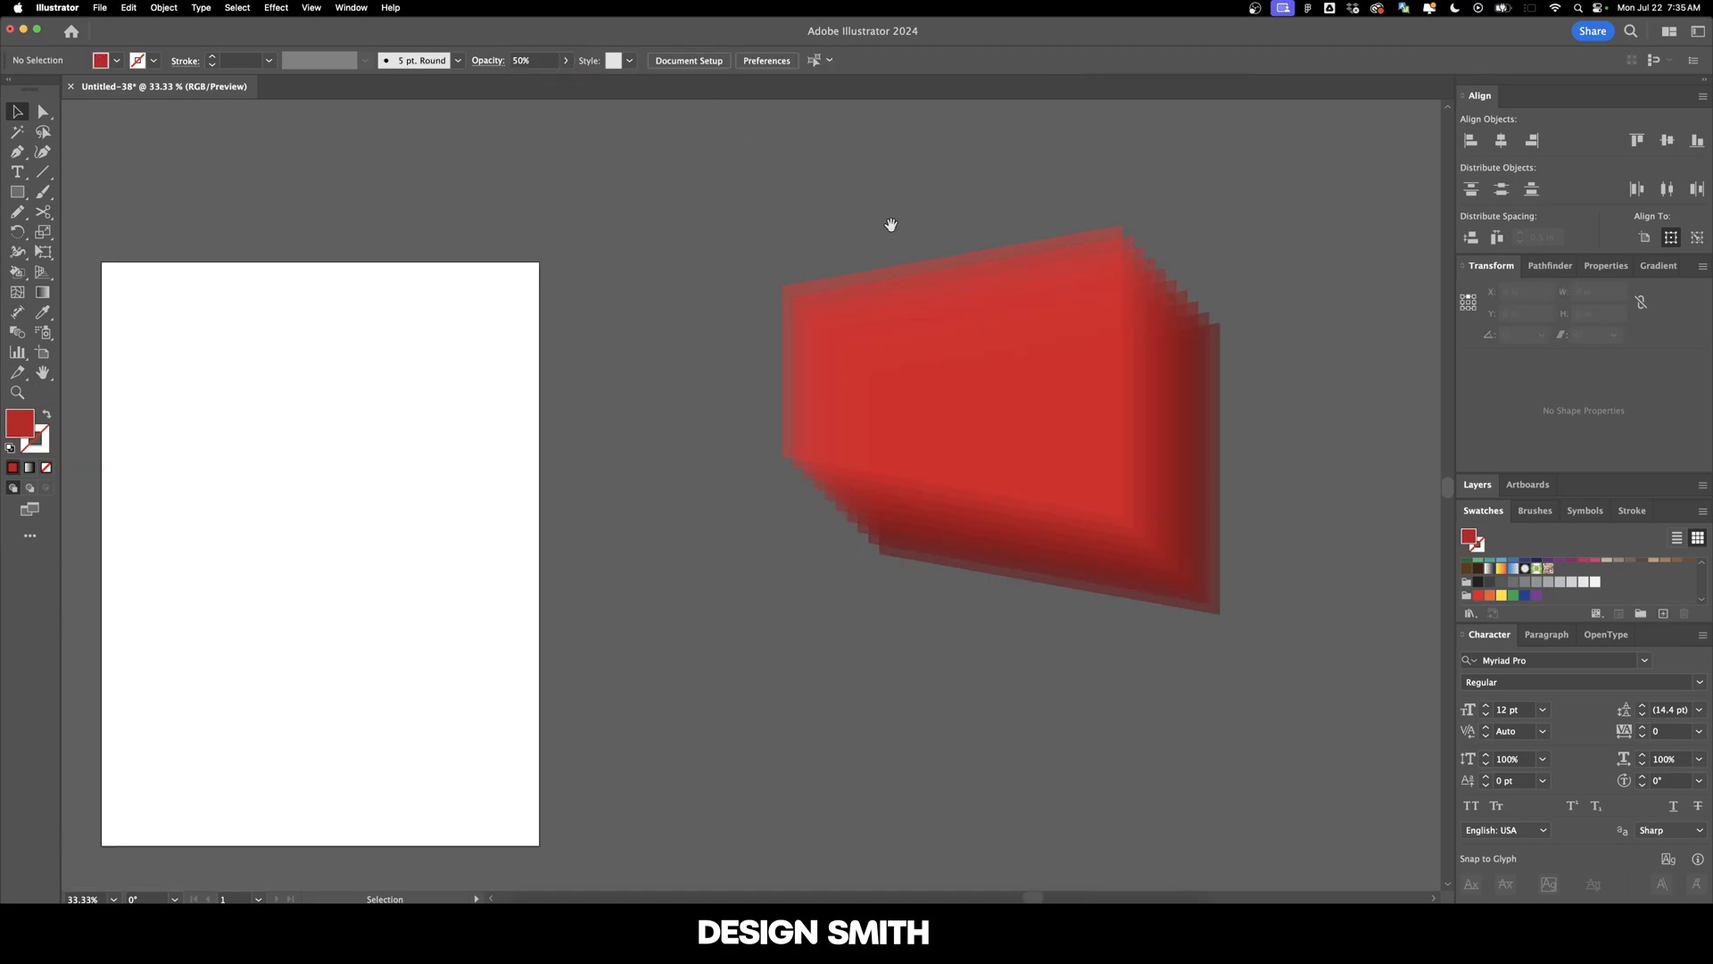
Scale all the trapezoids down together to about 13.2 in wide and move them onto the artboard, centered horizontally.
drag(888, 222, 994, 217)
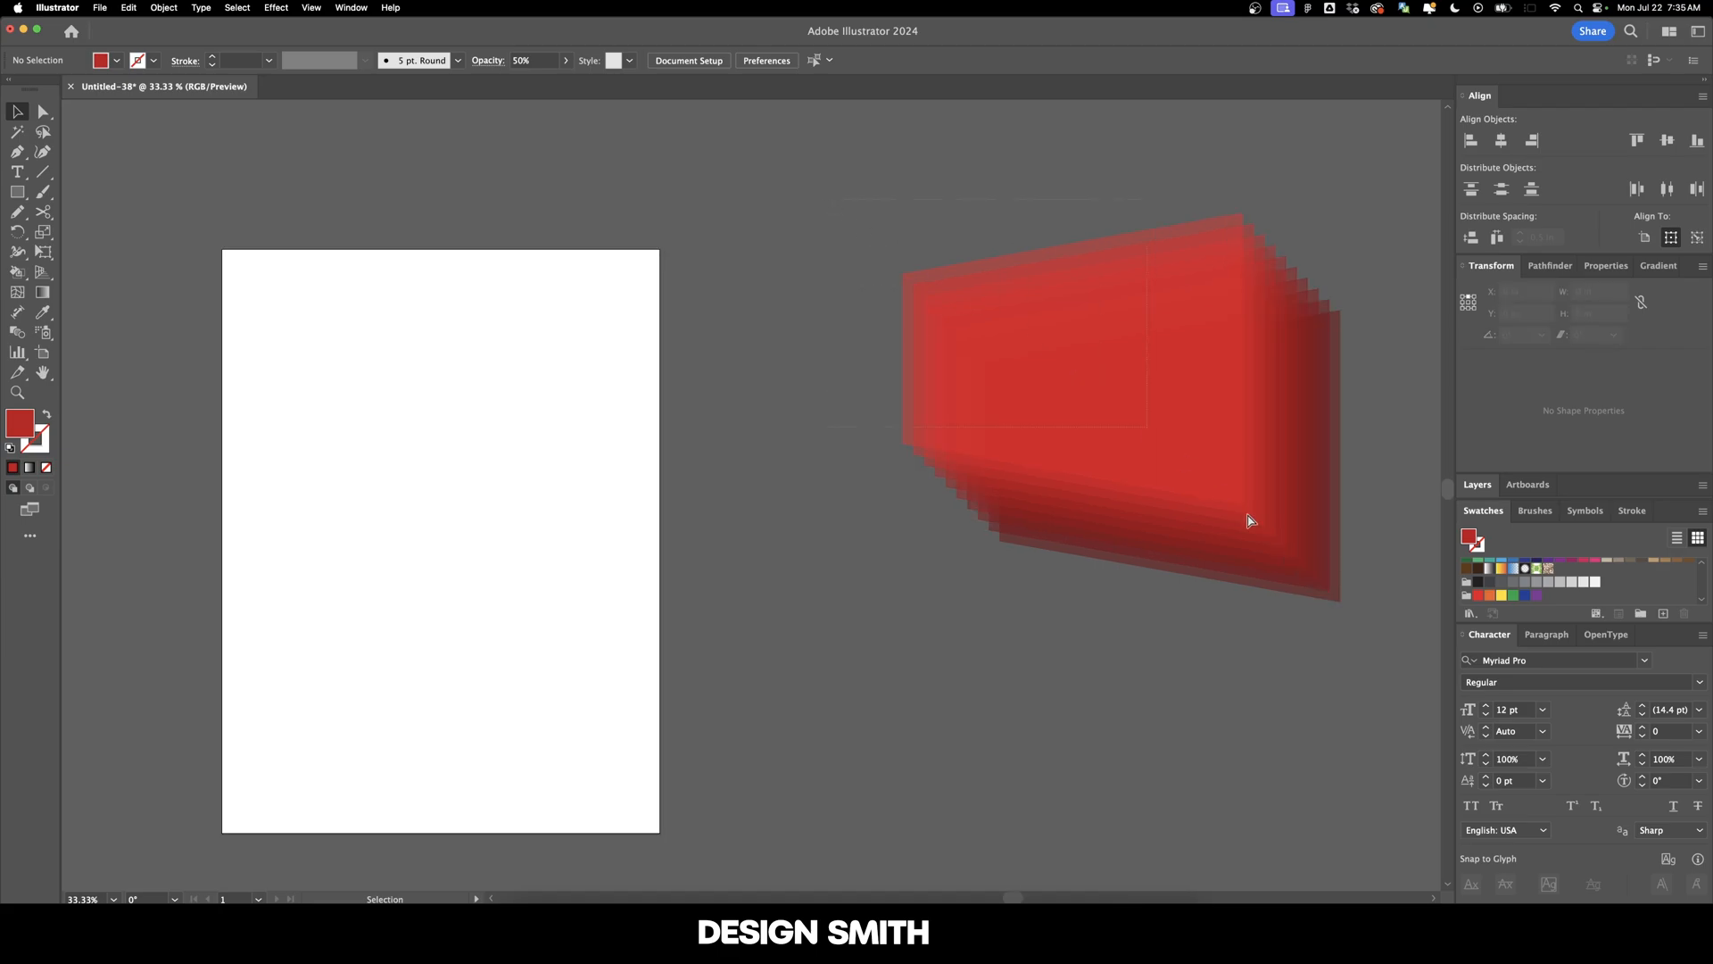
drag(1404, 710, 1026, 468)
drag(1016, 554, 1244, 565)
drag(1321, 466, 705, 510)
drag(900, 529, 782, 526)
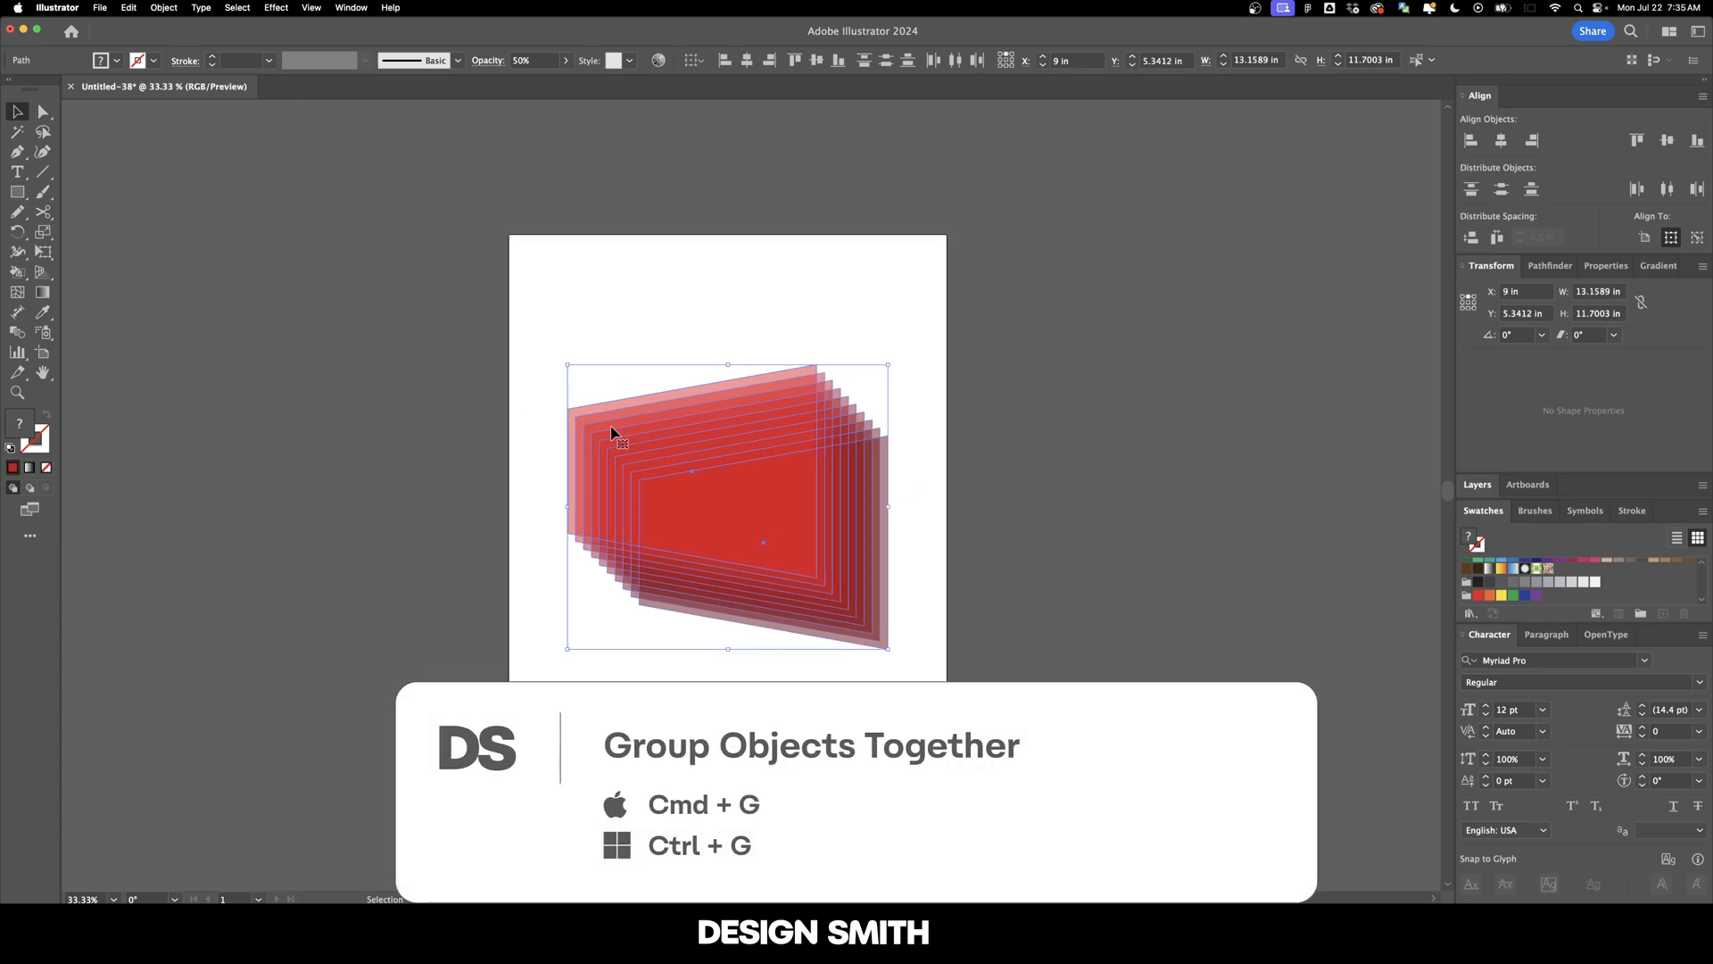
Group the trapezoids and align the group to the artboard's vertical center.
key(super+g)
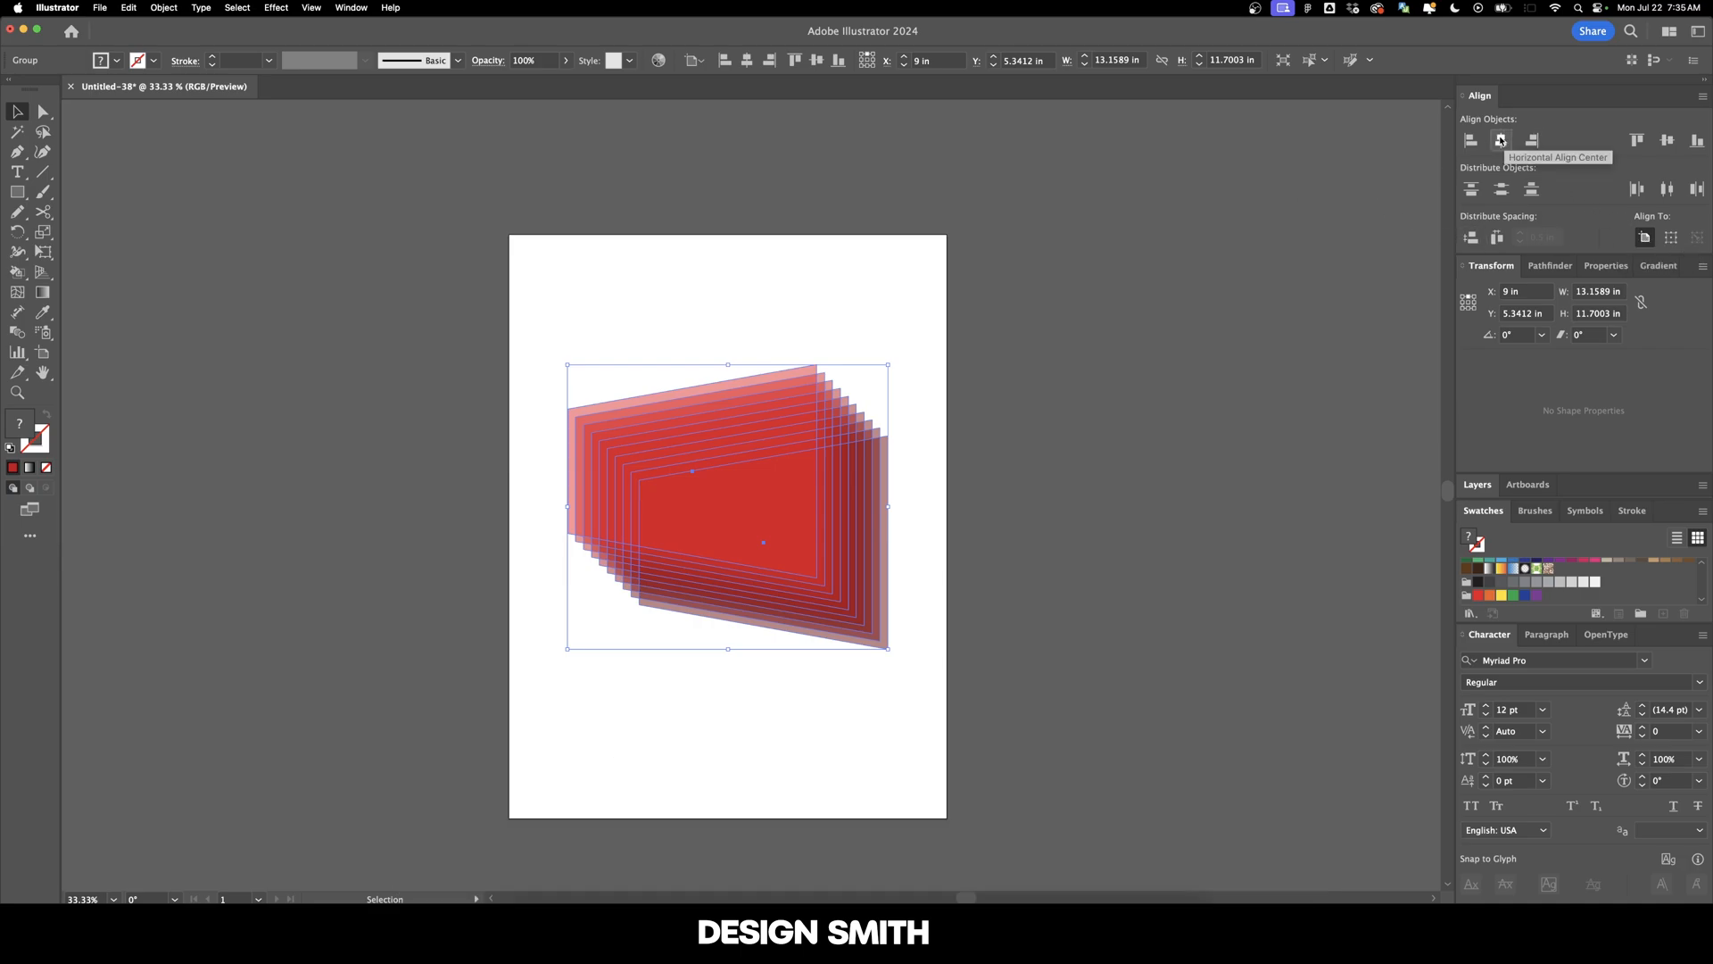
click(1667, 140)
click(803, 365)
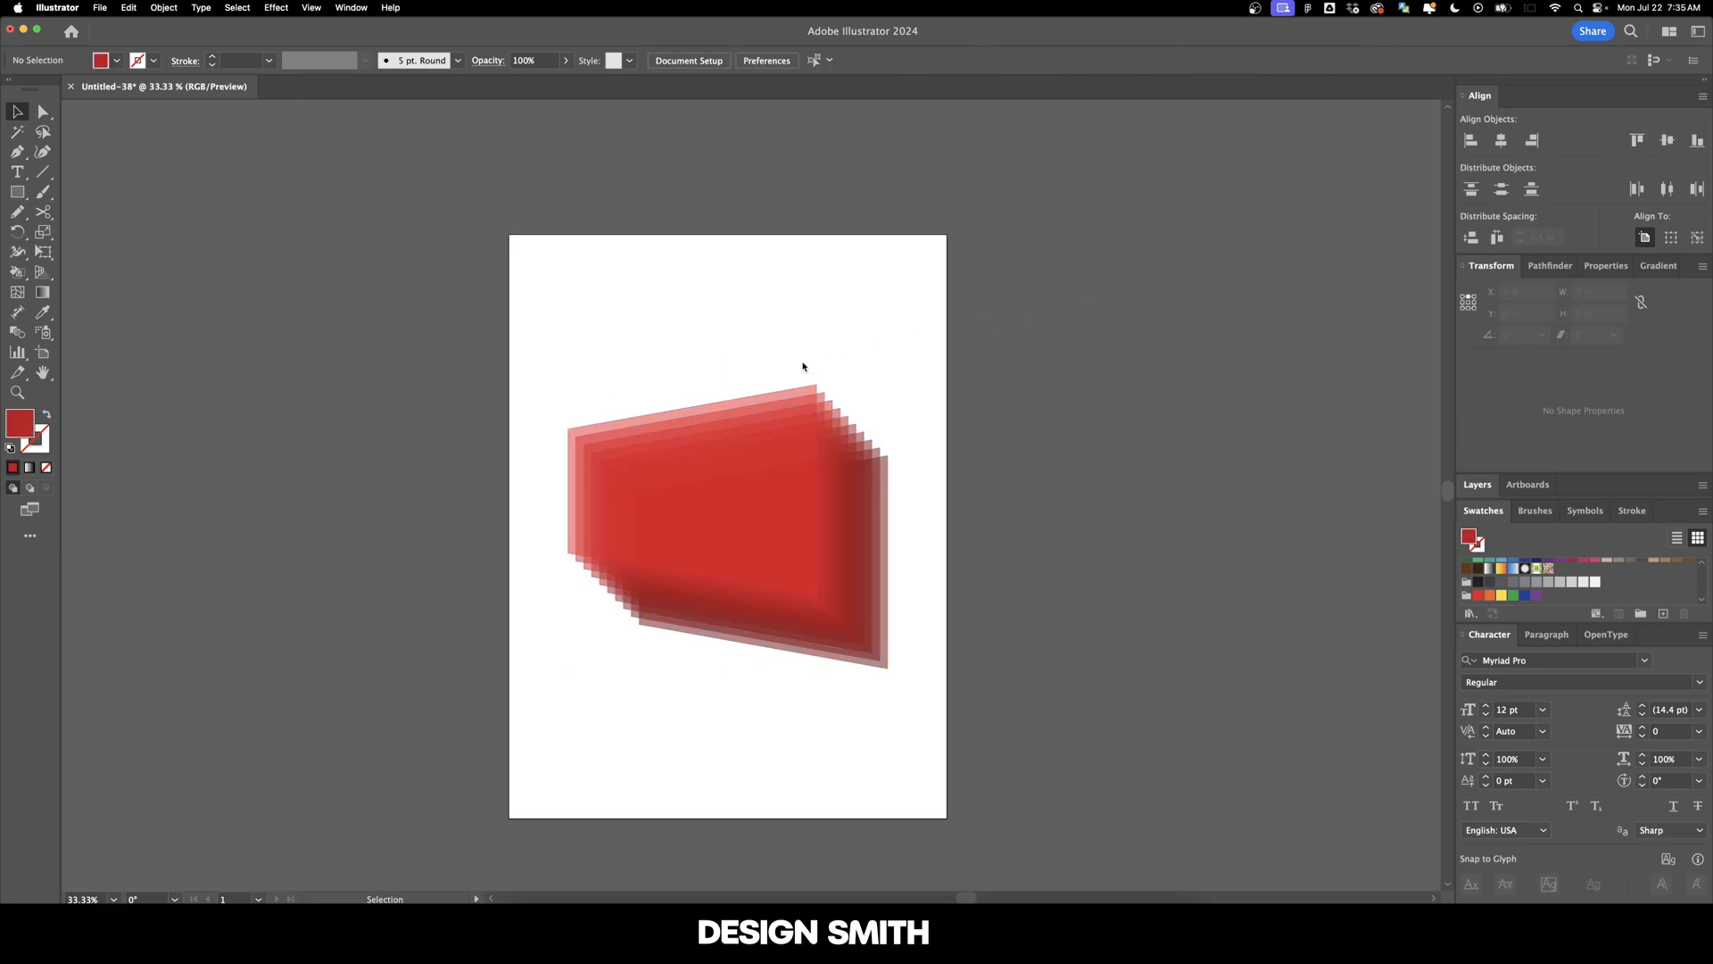
Set the group's width to 14 in with its proportions constrained.
key(super+a)
click(1615, 294)
text(14)
key(Return)
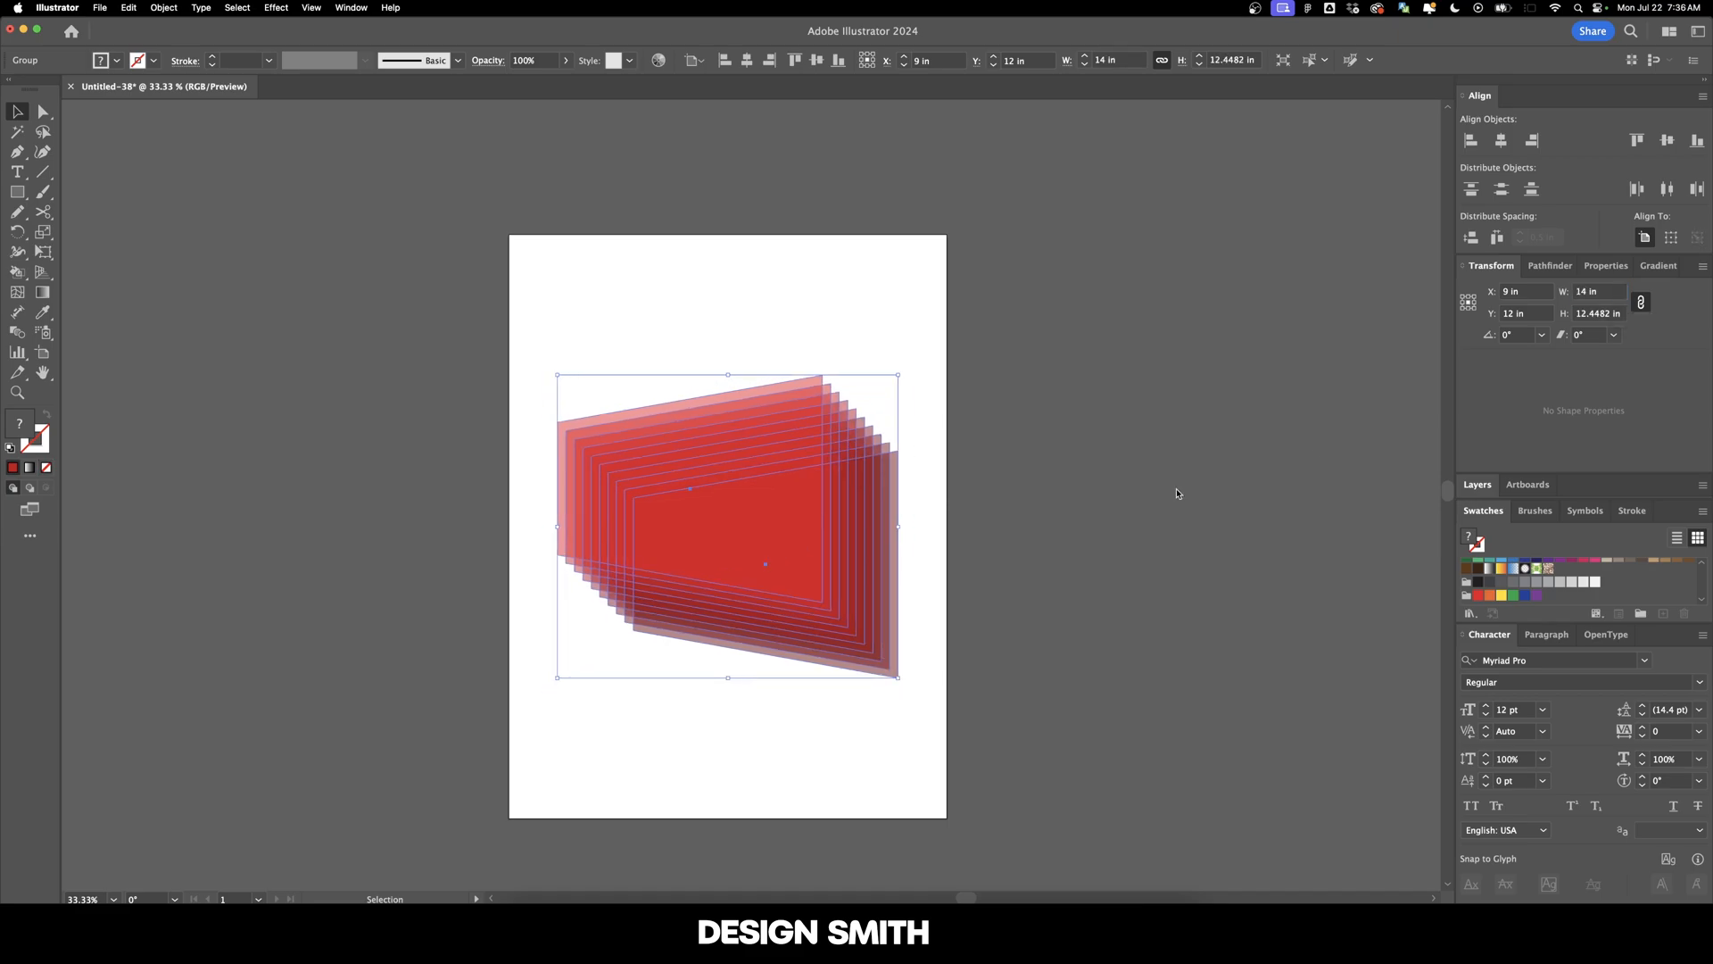
click(1198, 481)
Copy the trapezoid group into the Photoshop poster document as a smart object, placed in the upper half at about X 600, Y 970 px.
scroll(681, 501, up, 2)
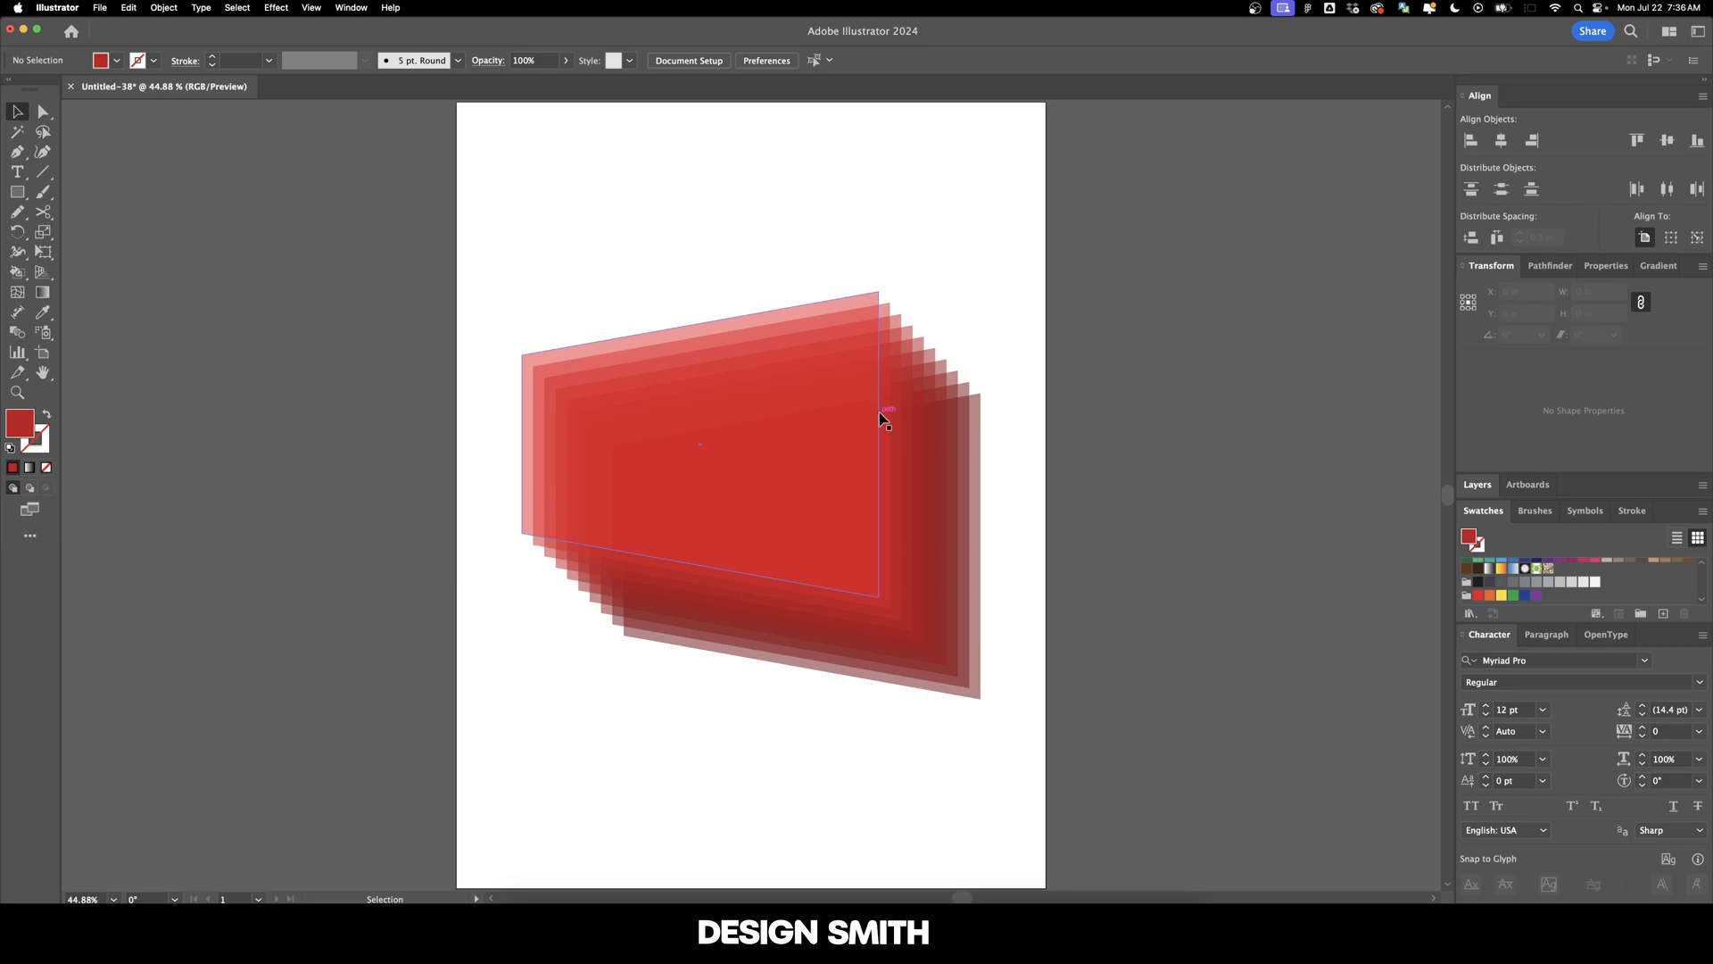
drag(509, 249, 941, 773)
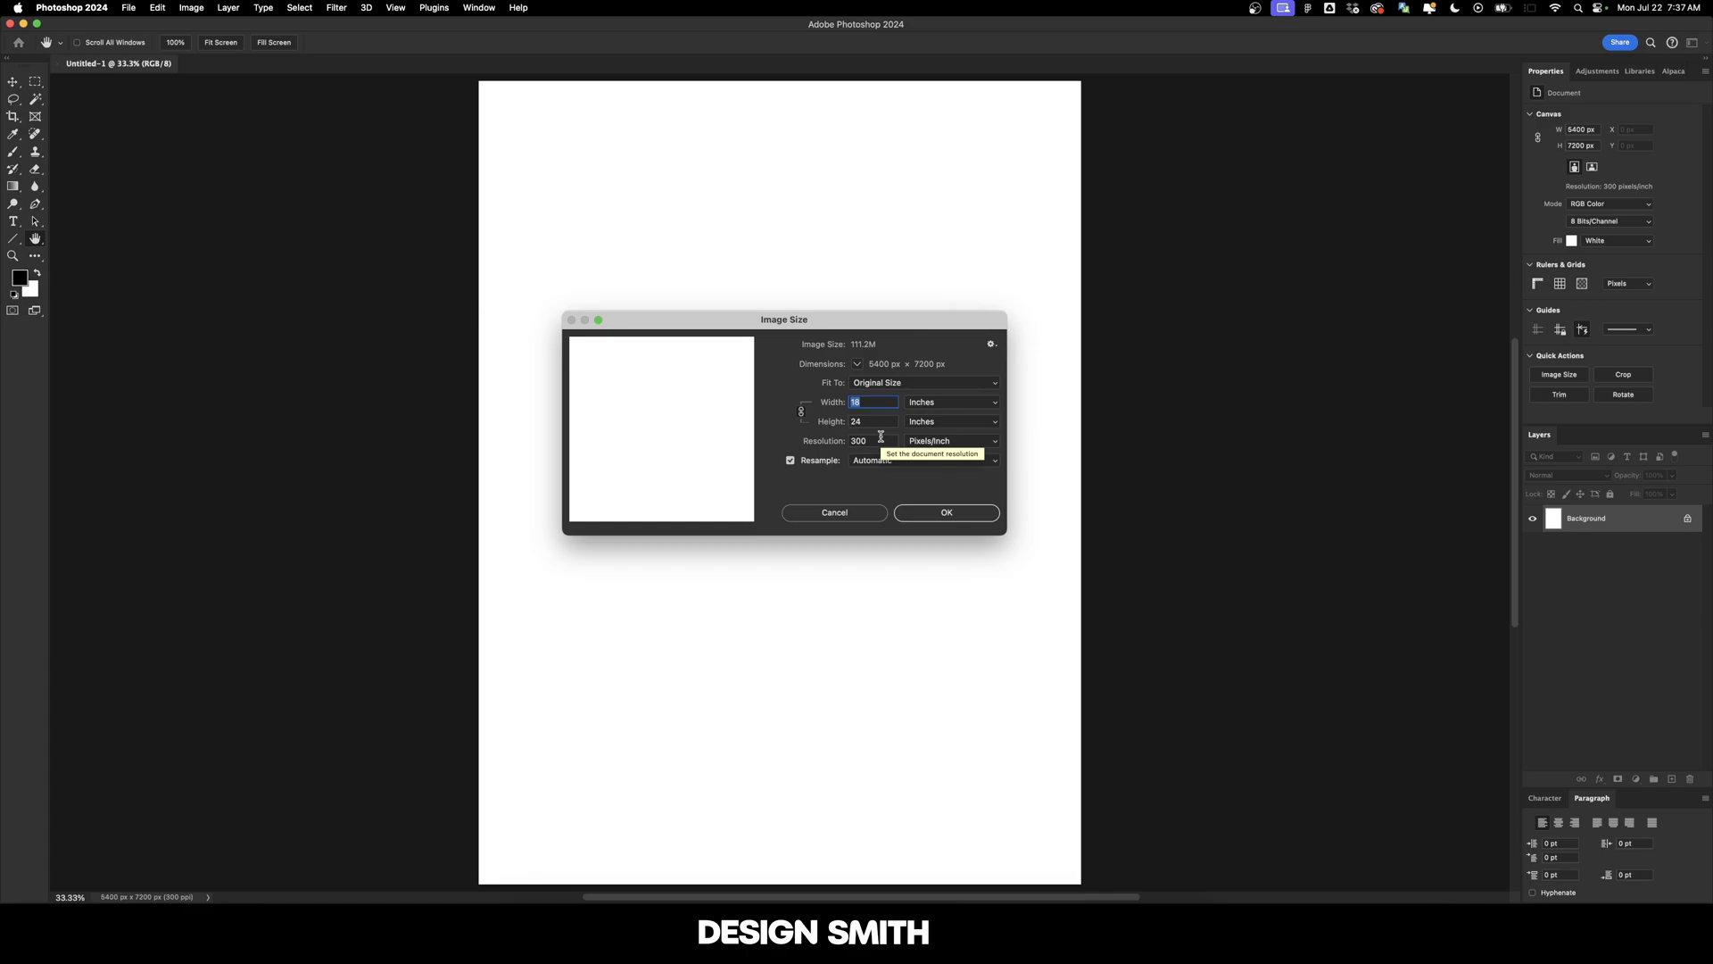
key(super+v)
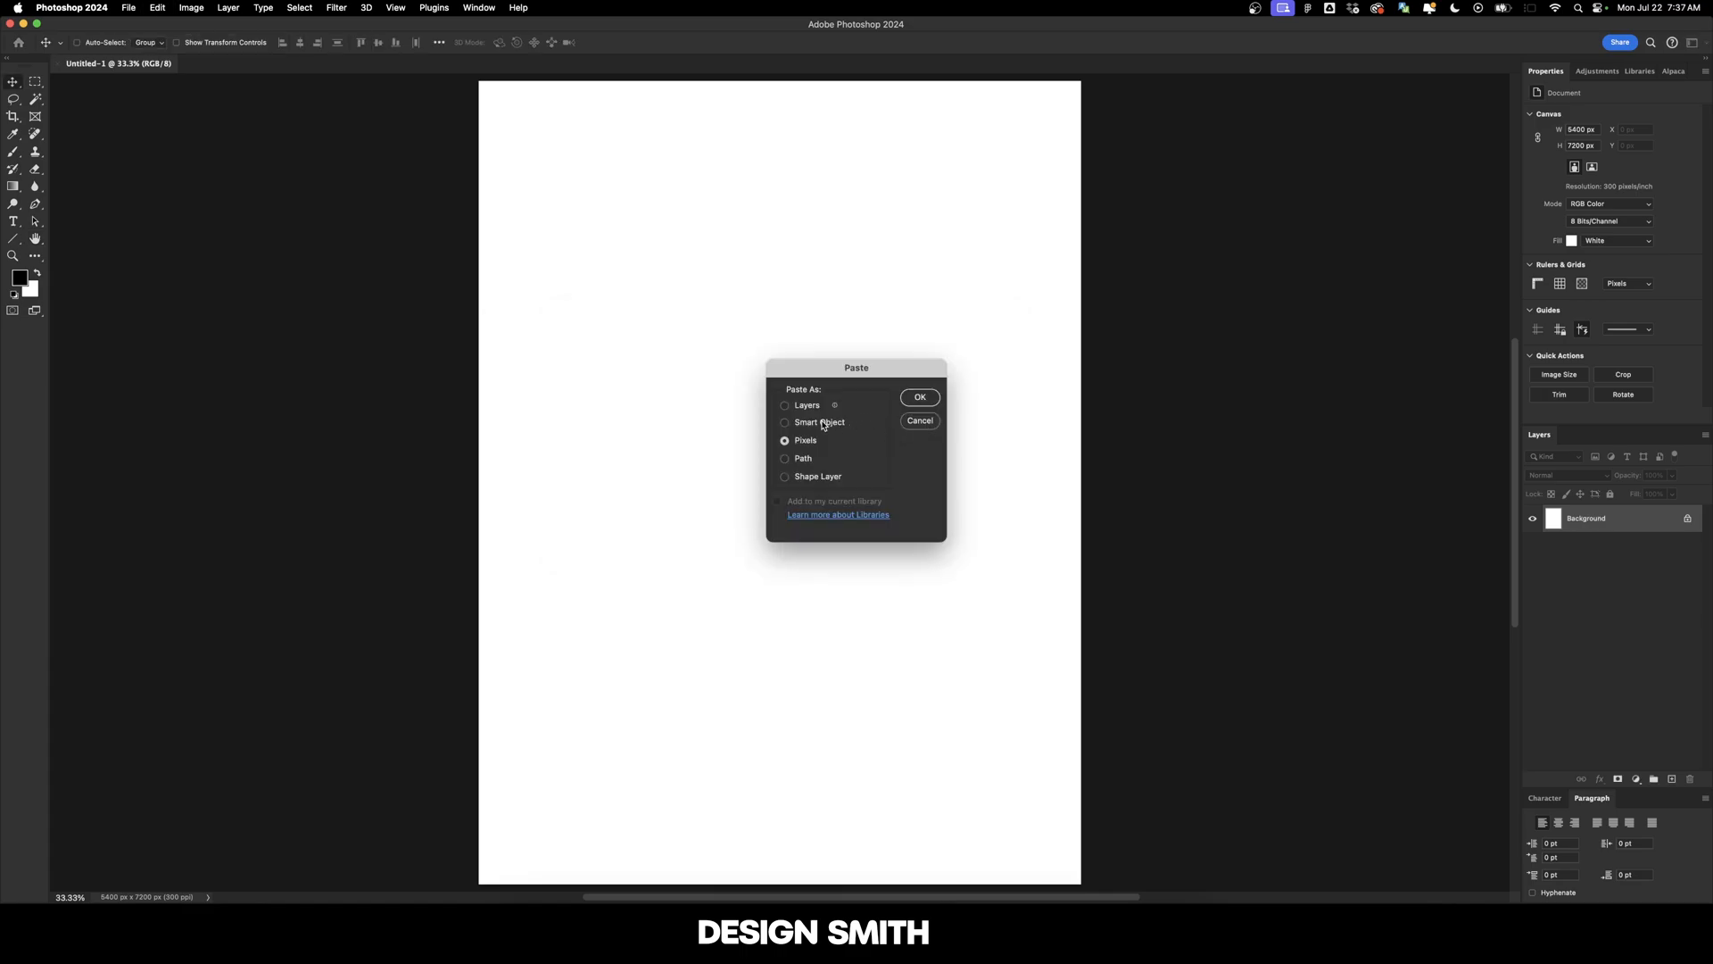
click(823, 424)
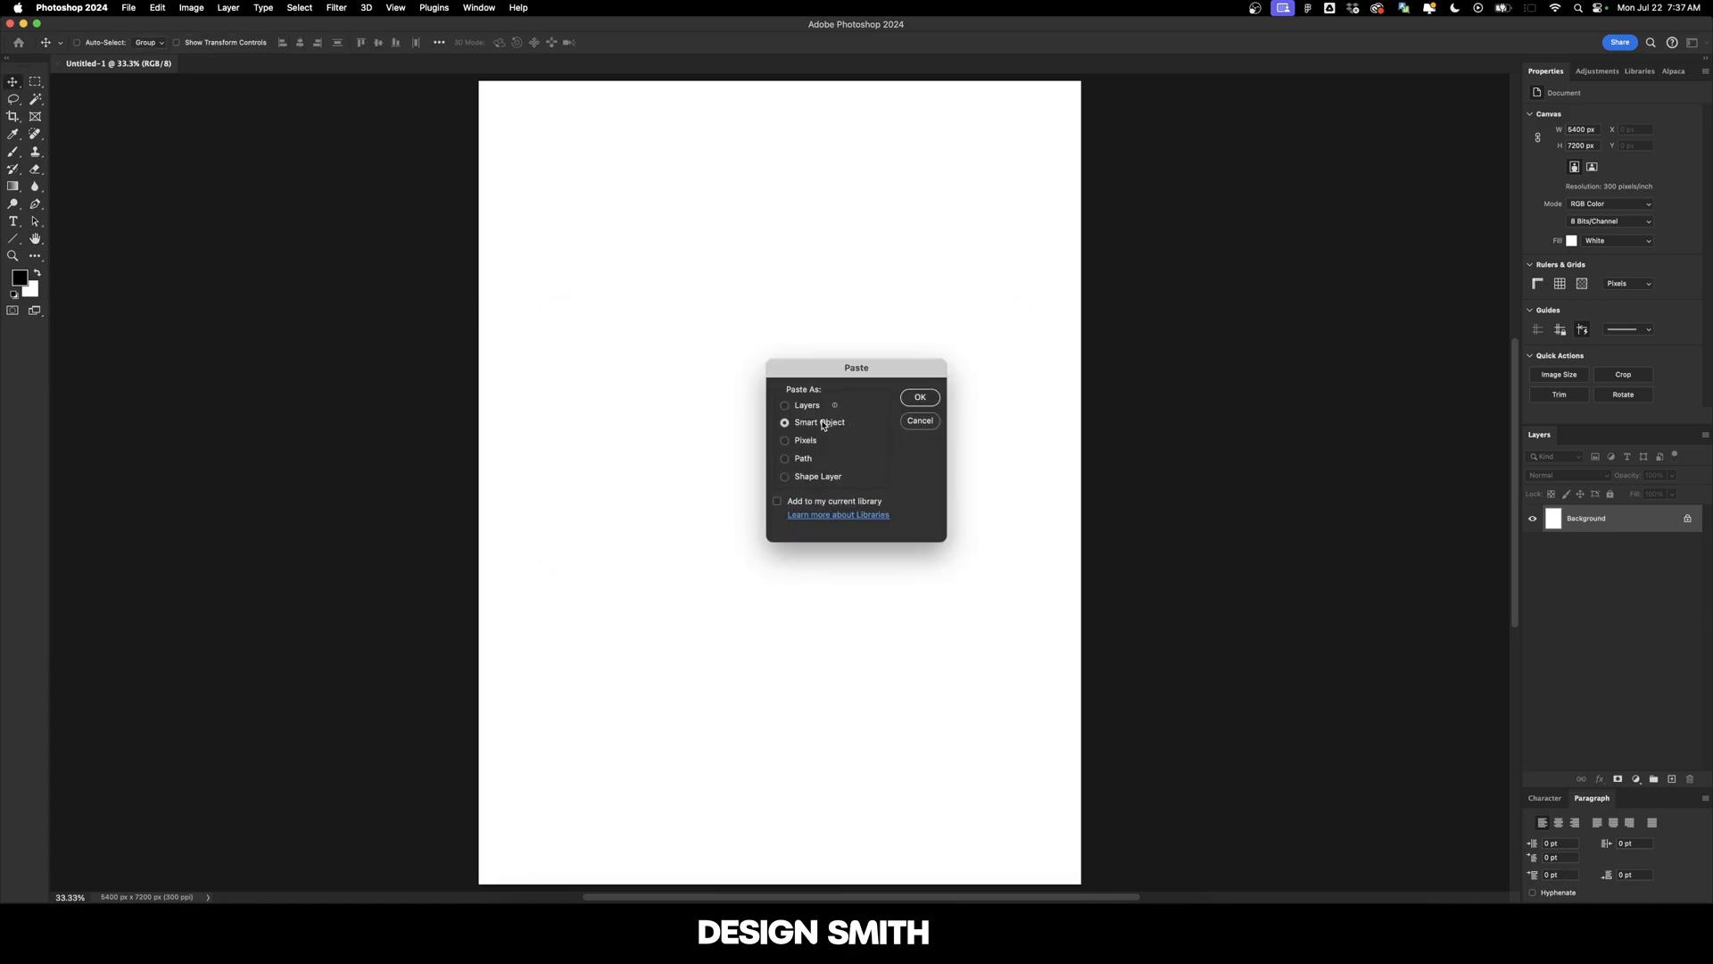
click(920, 397)
key(Return)
drag(900, 525, 896, 428)
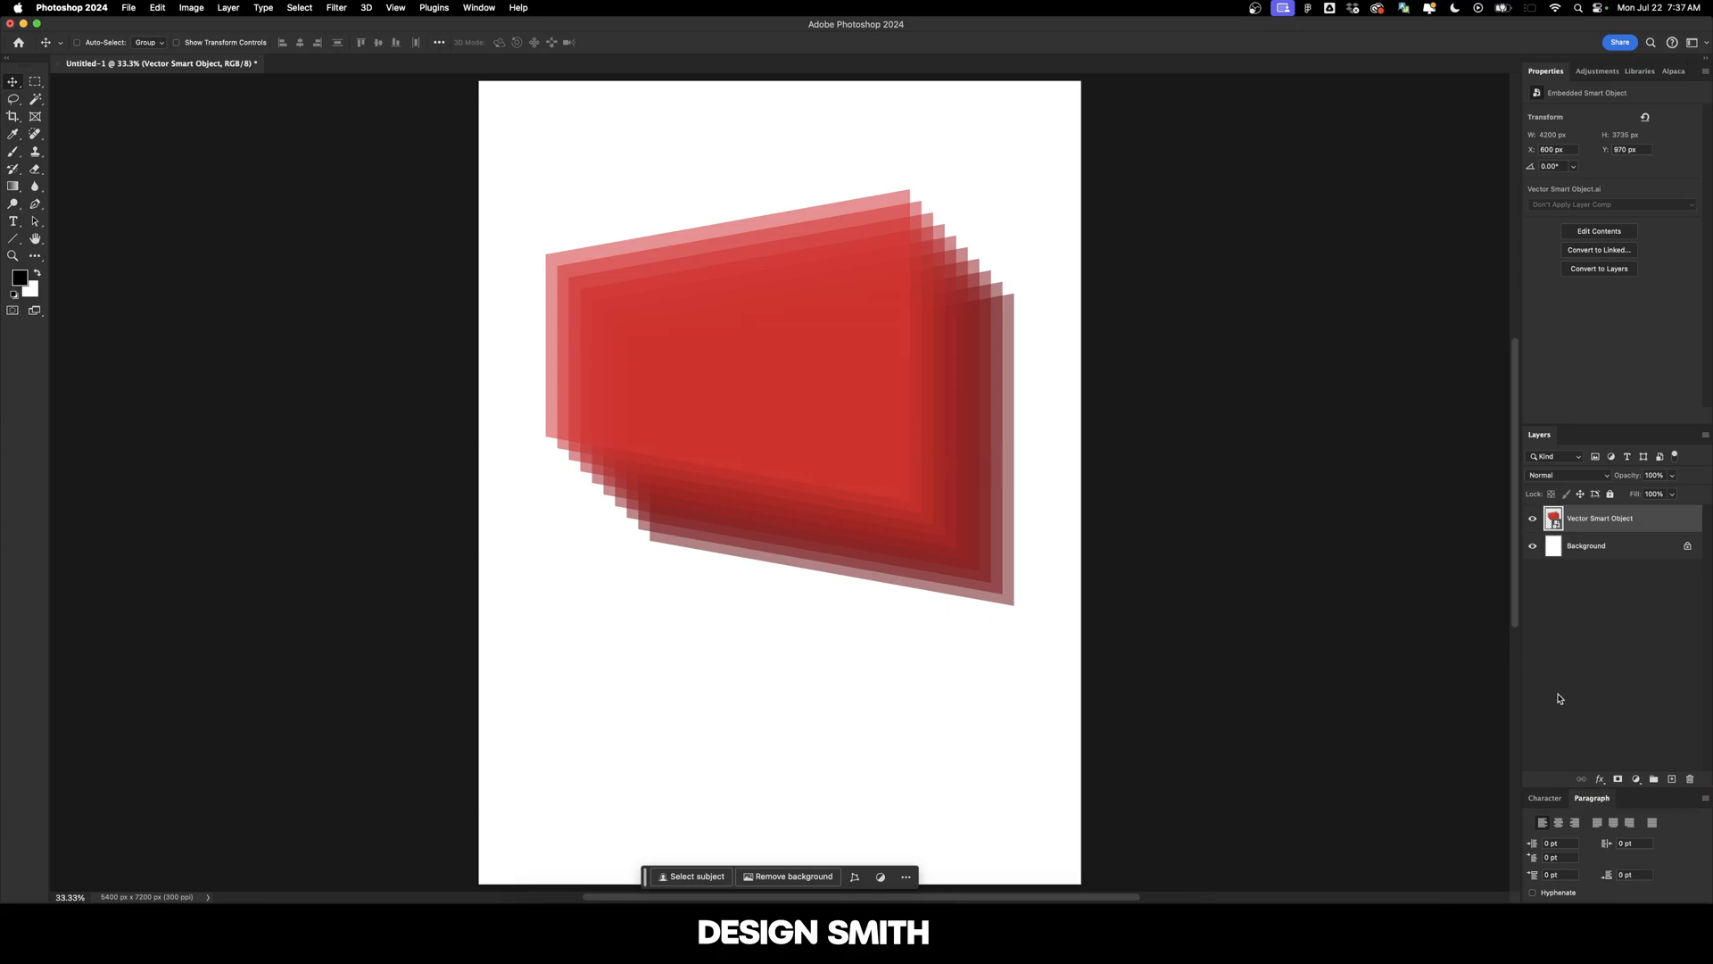
Add a dark gray solid color fill layer with 8% brightness and place it below the trapezoid smart object.
click(1638, 778)
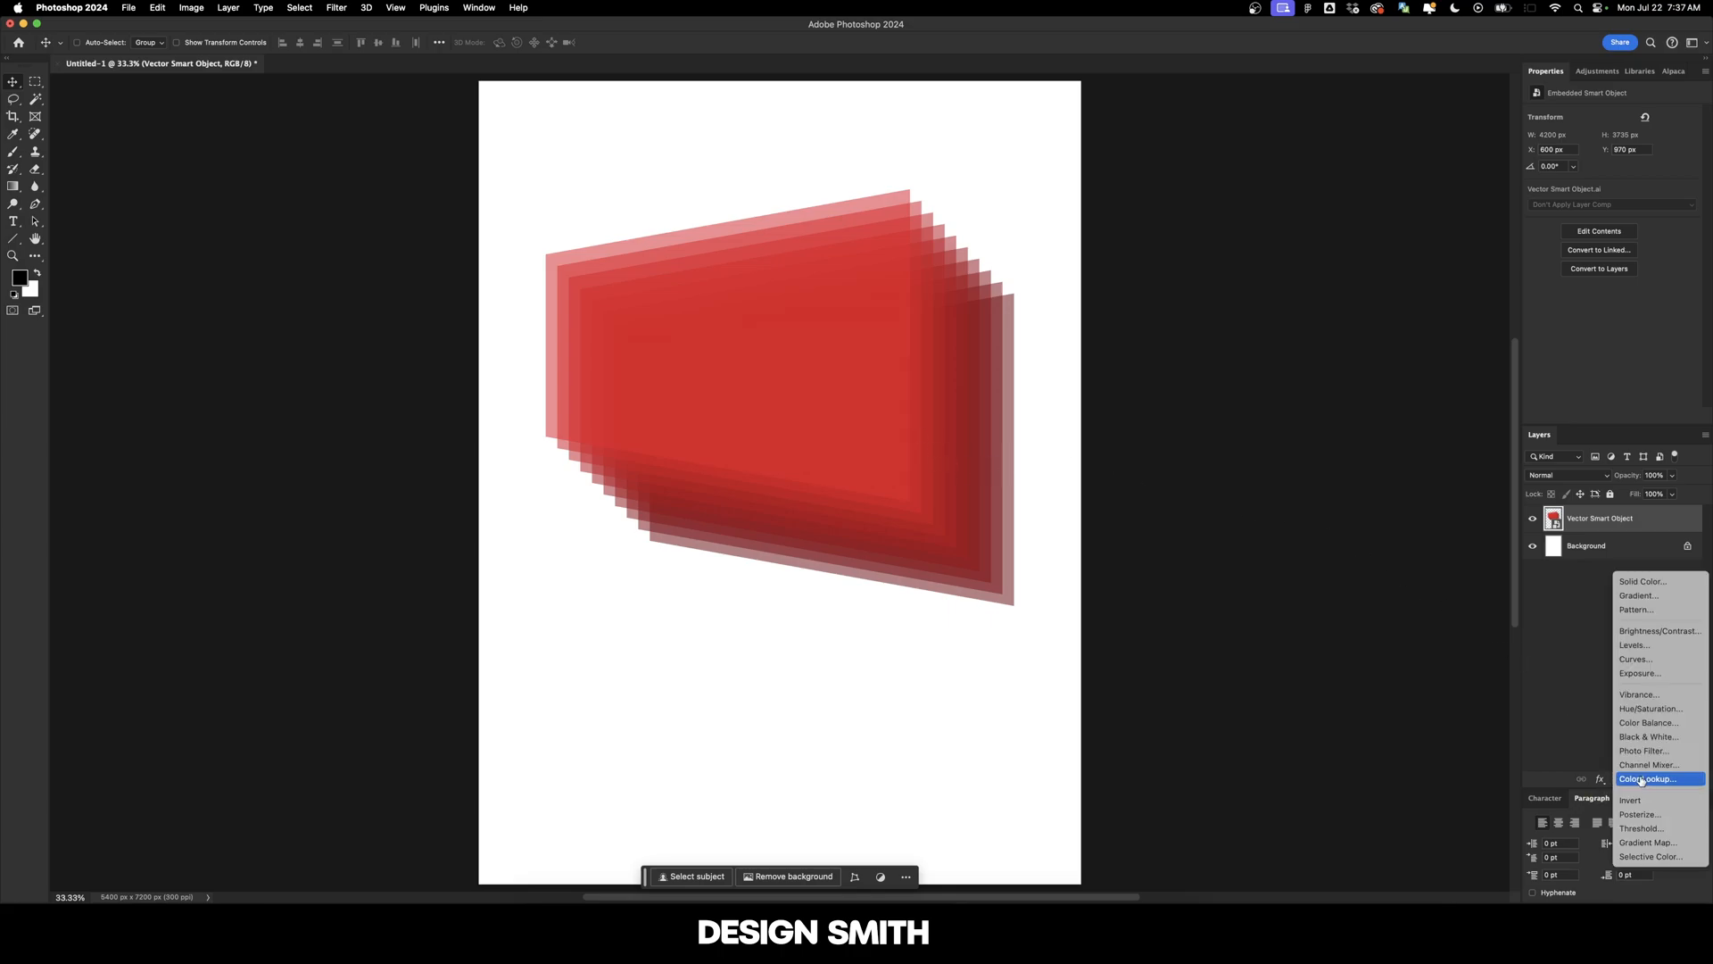
click(1657, 583)
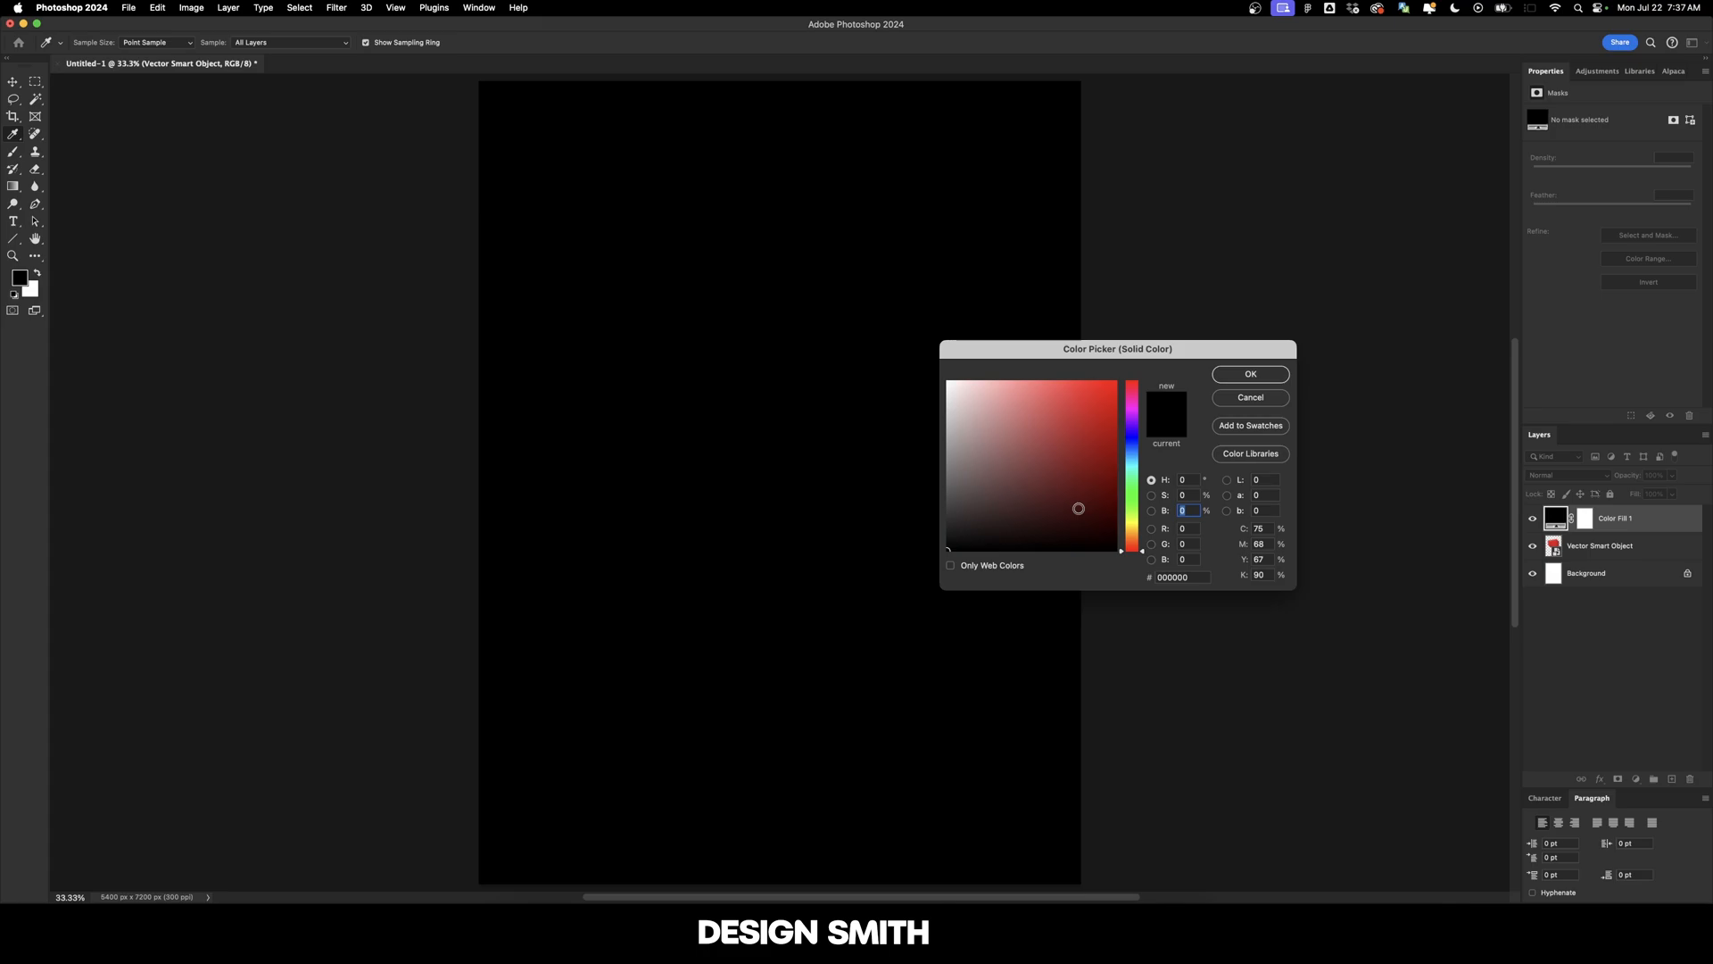
key(shift+Up)
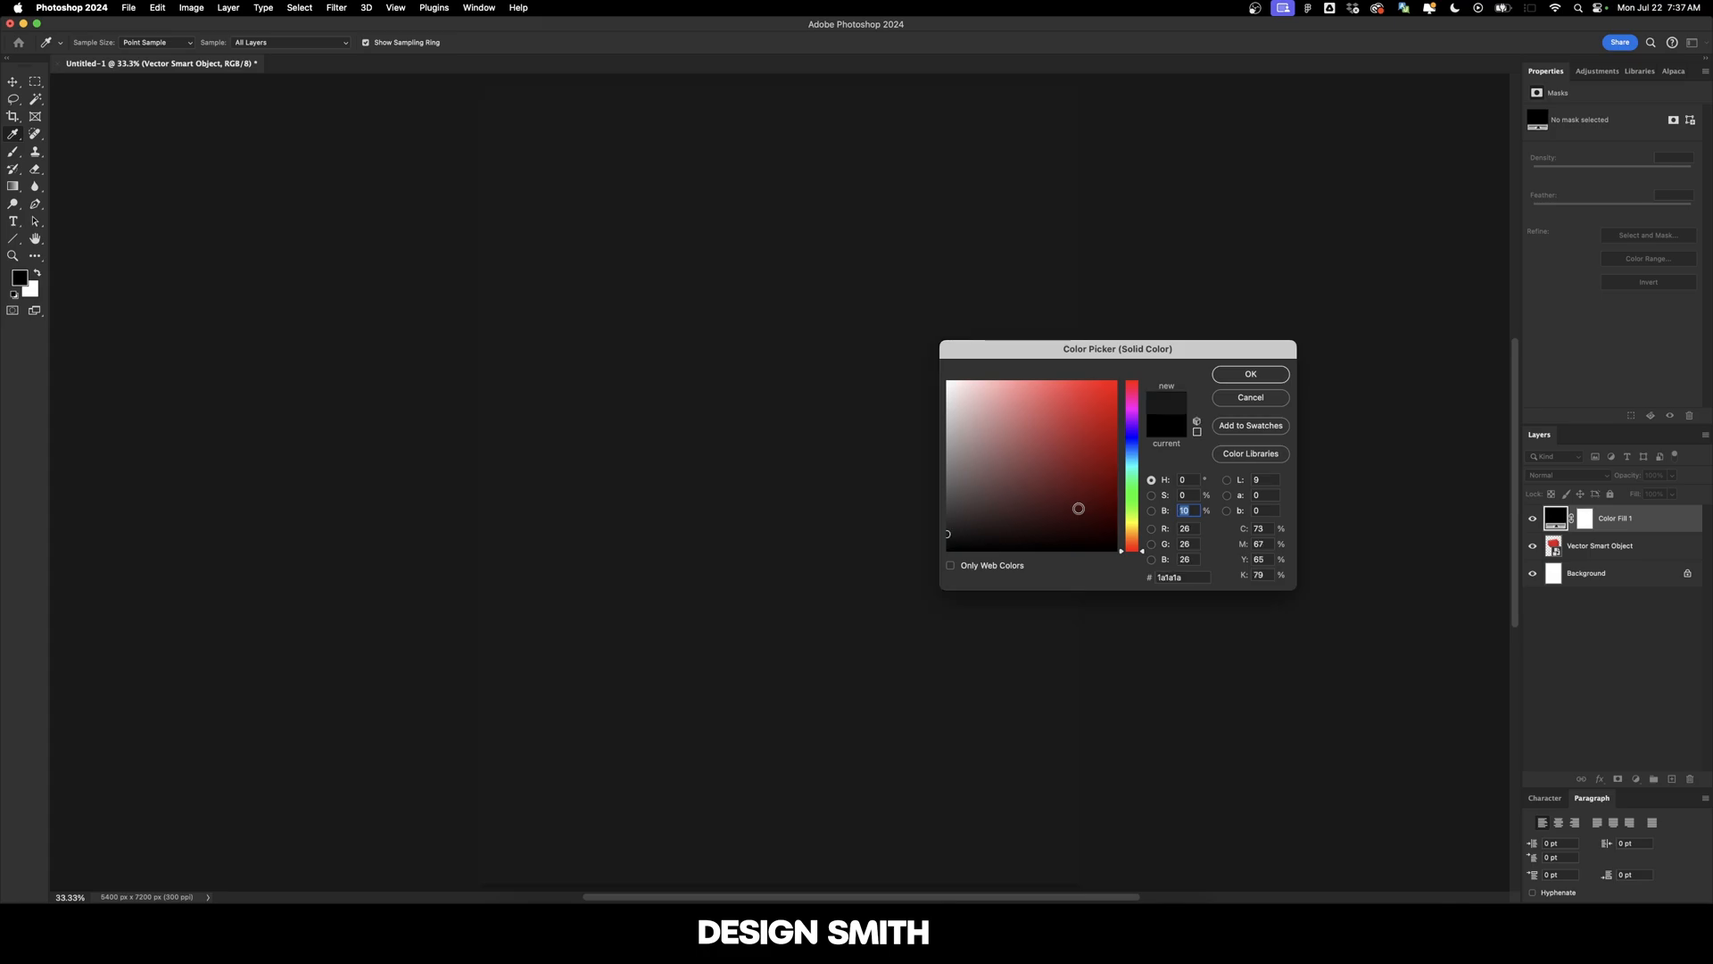
key(Down)
key(Down)
click(1251, 375)
key(shift+bracketleft)
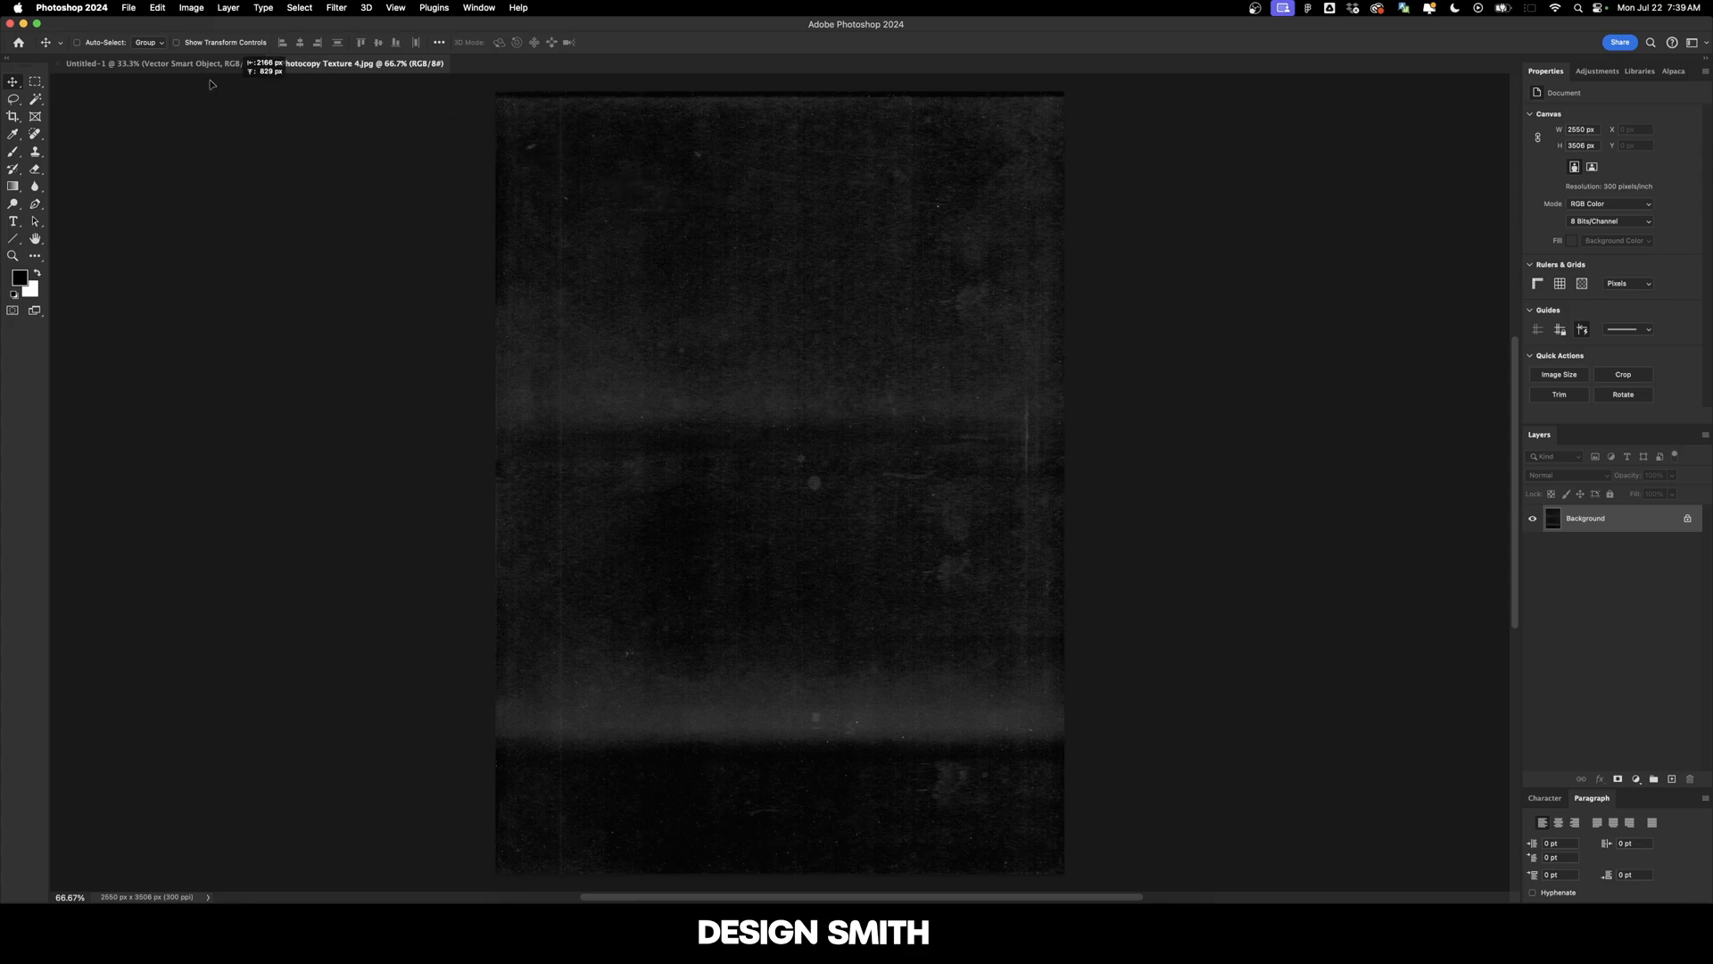
Bring the Photocopy Texture 4.jpg image into the poster document as a new top layer and center it on the canvas.
click(156, 64)
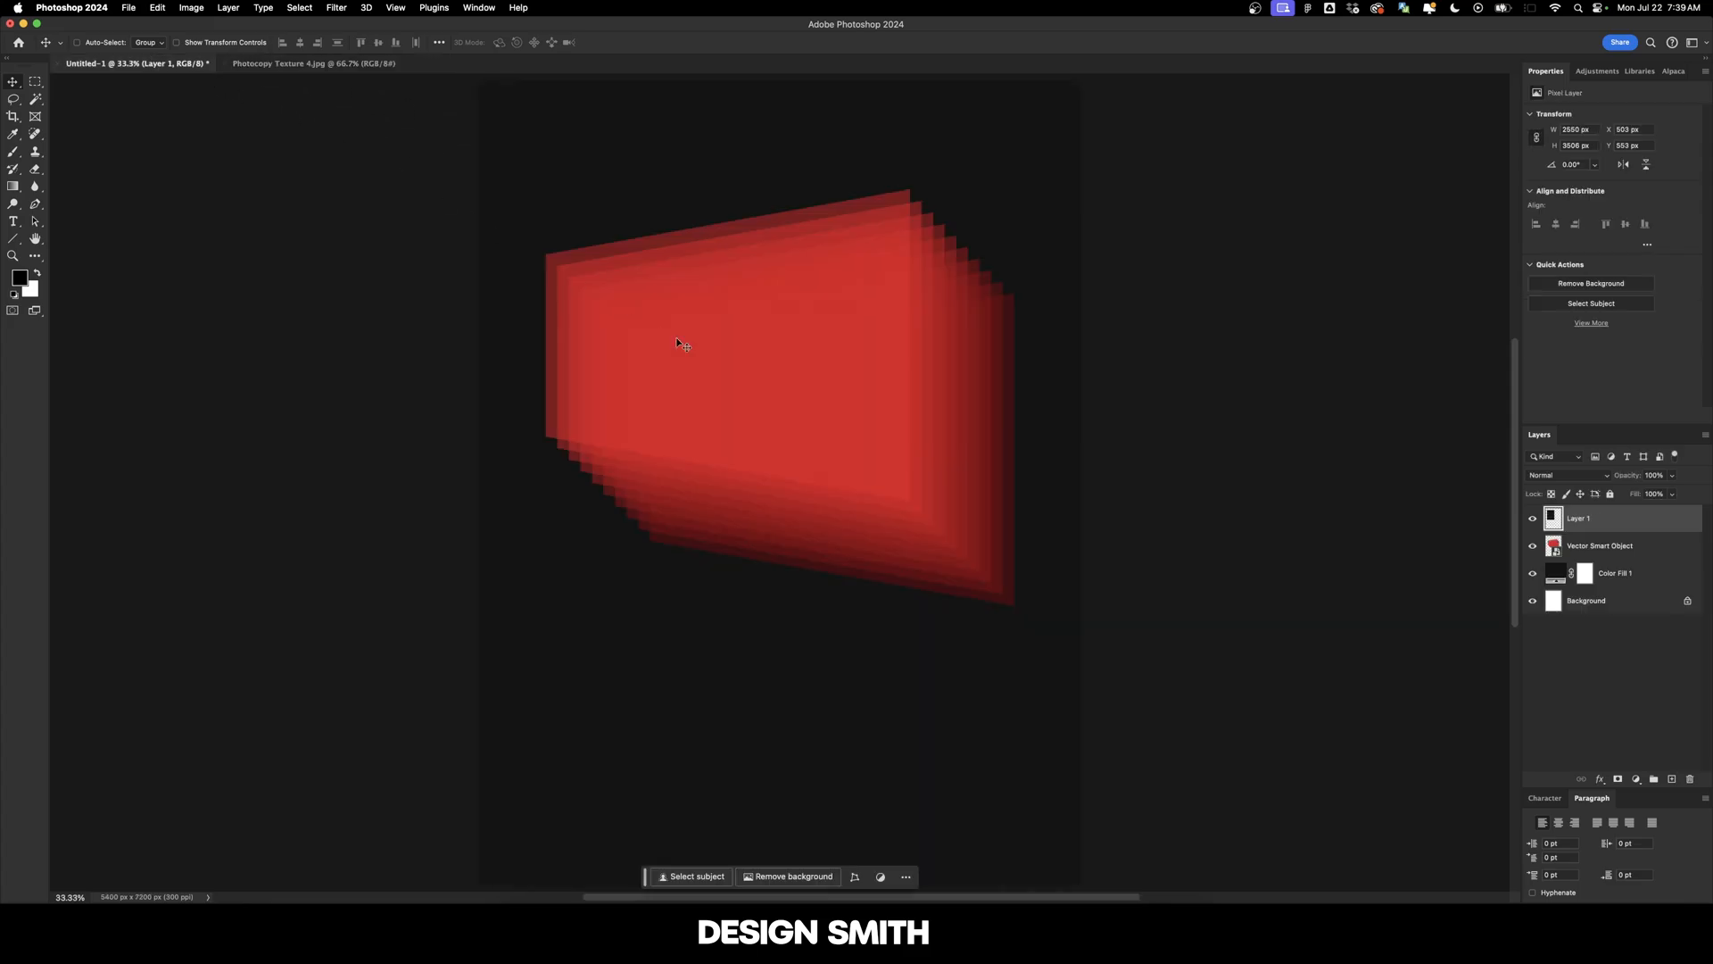
key(super+v)
key(super+a)
click(301, 46)
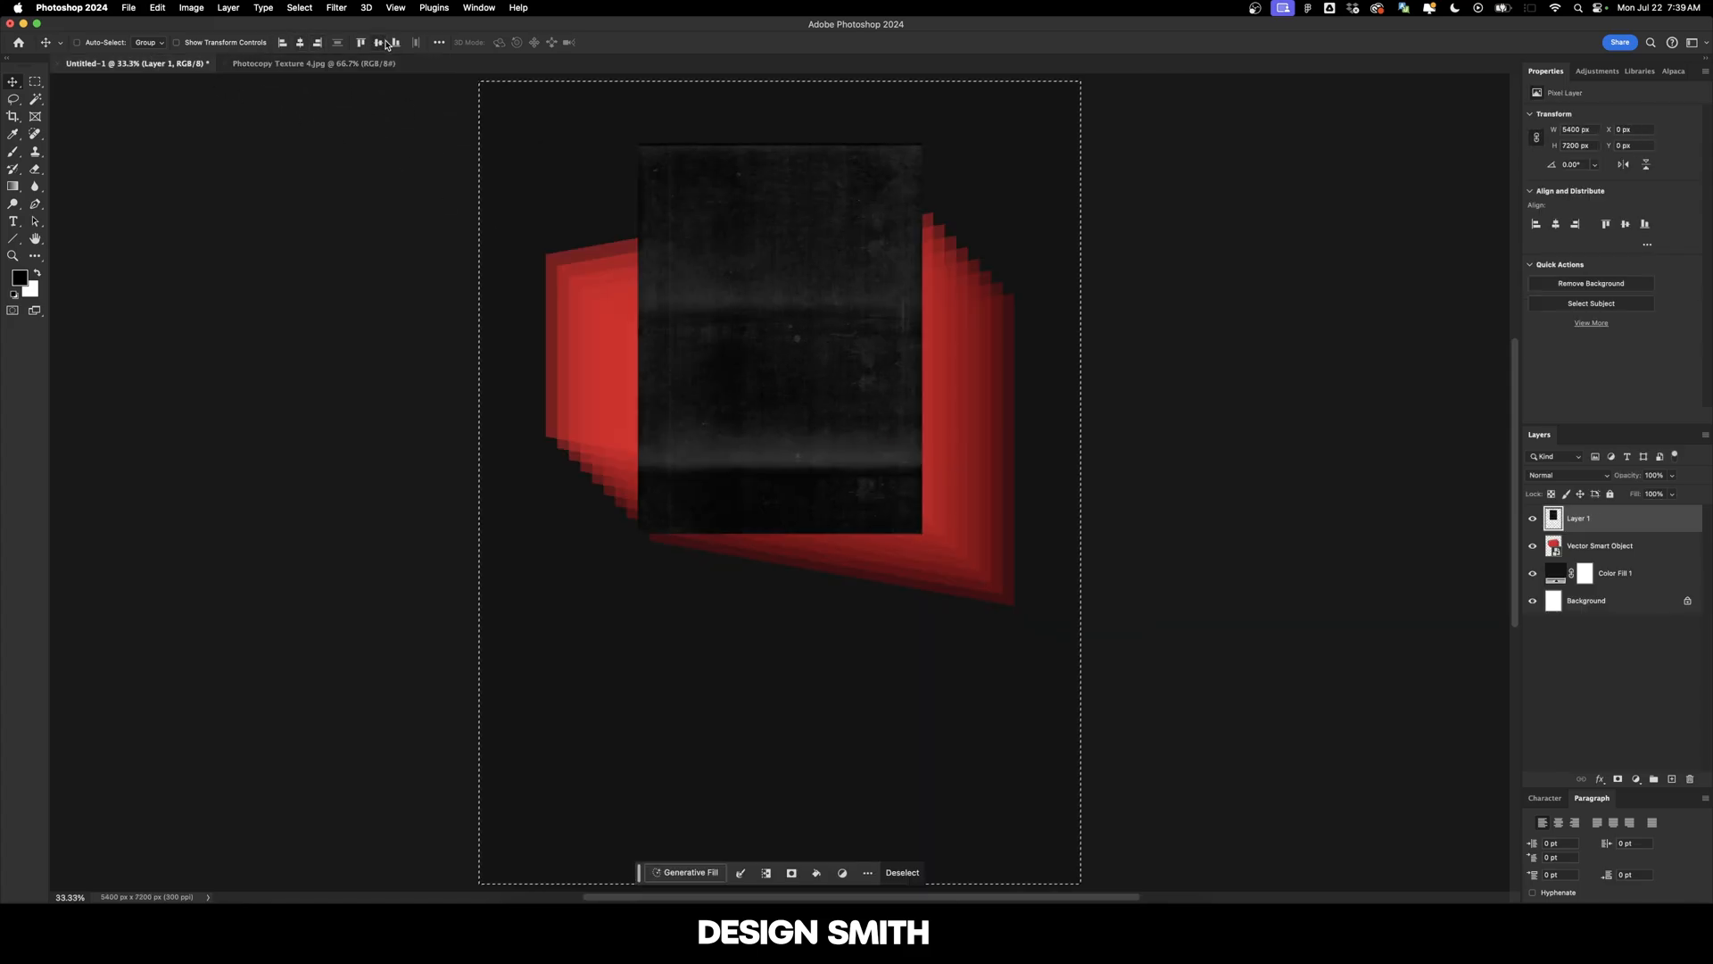
click(379, 42)
key(super+d)
Scale the texture layer from its center to about 5663 × 7437 px so it covers the whole canvas.
scroll(901, 325, down, 1)
key(super+t)
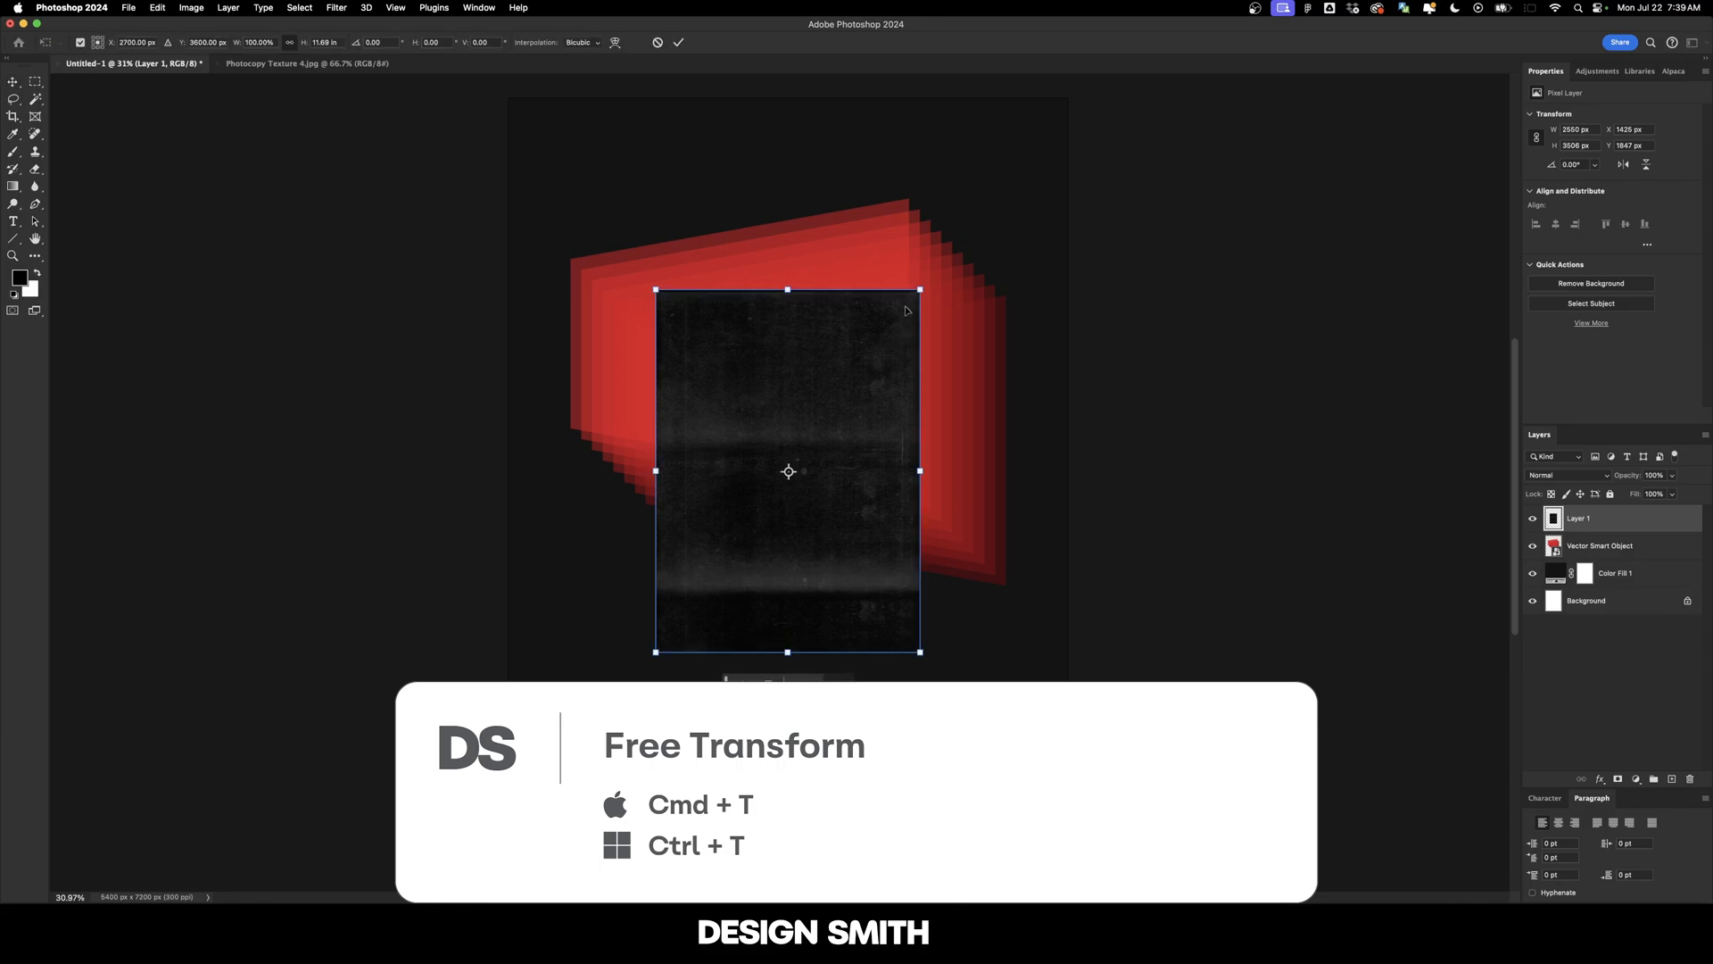
drag(920, 290, 1083, 85)
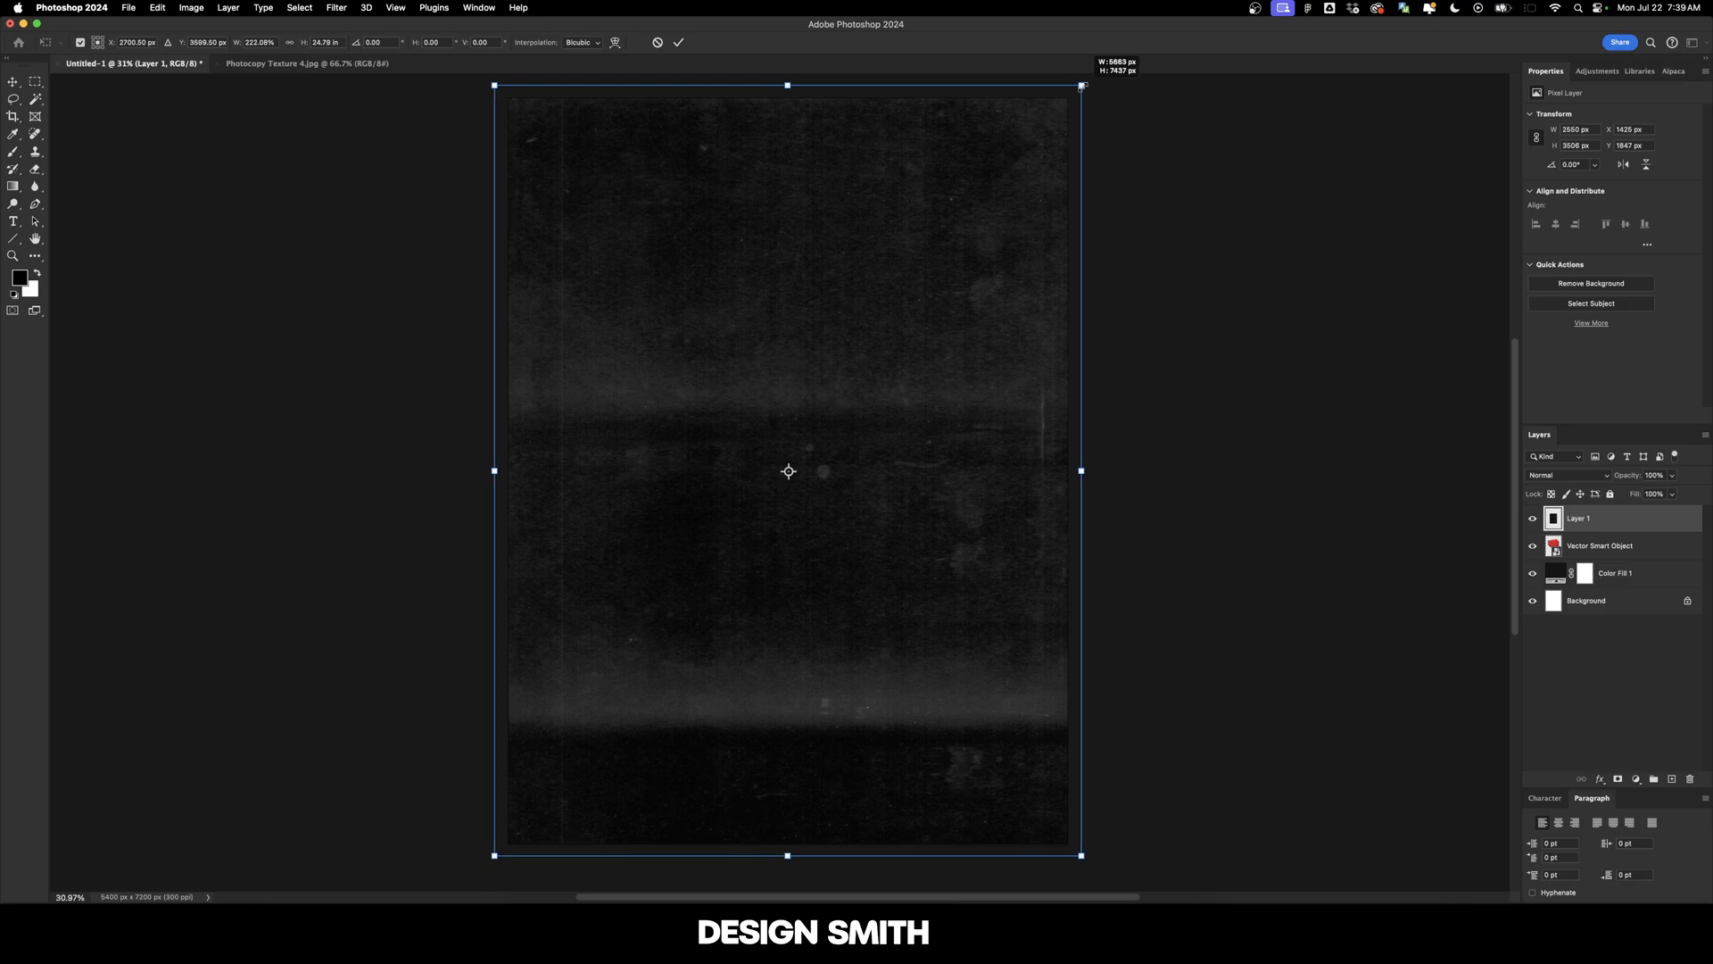
key(Return)
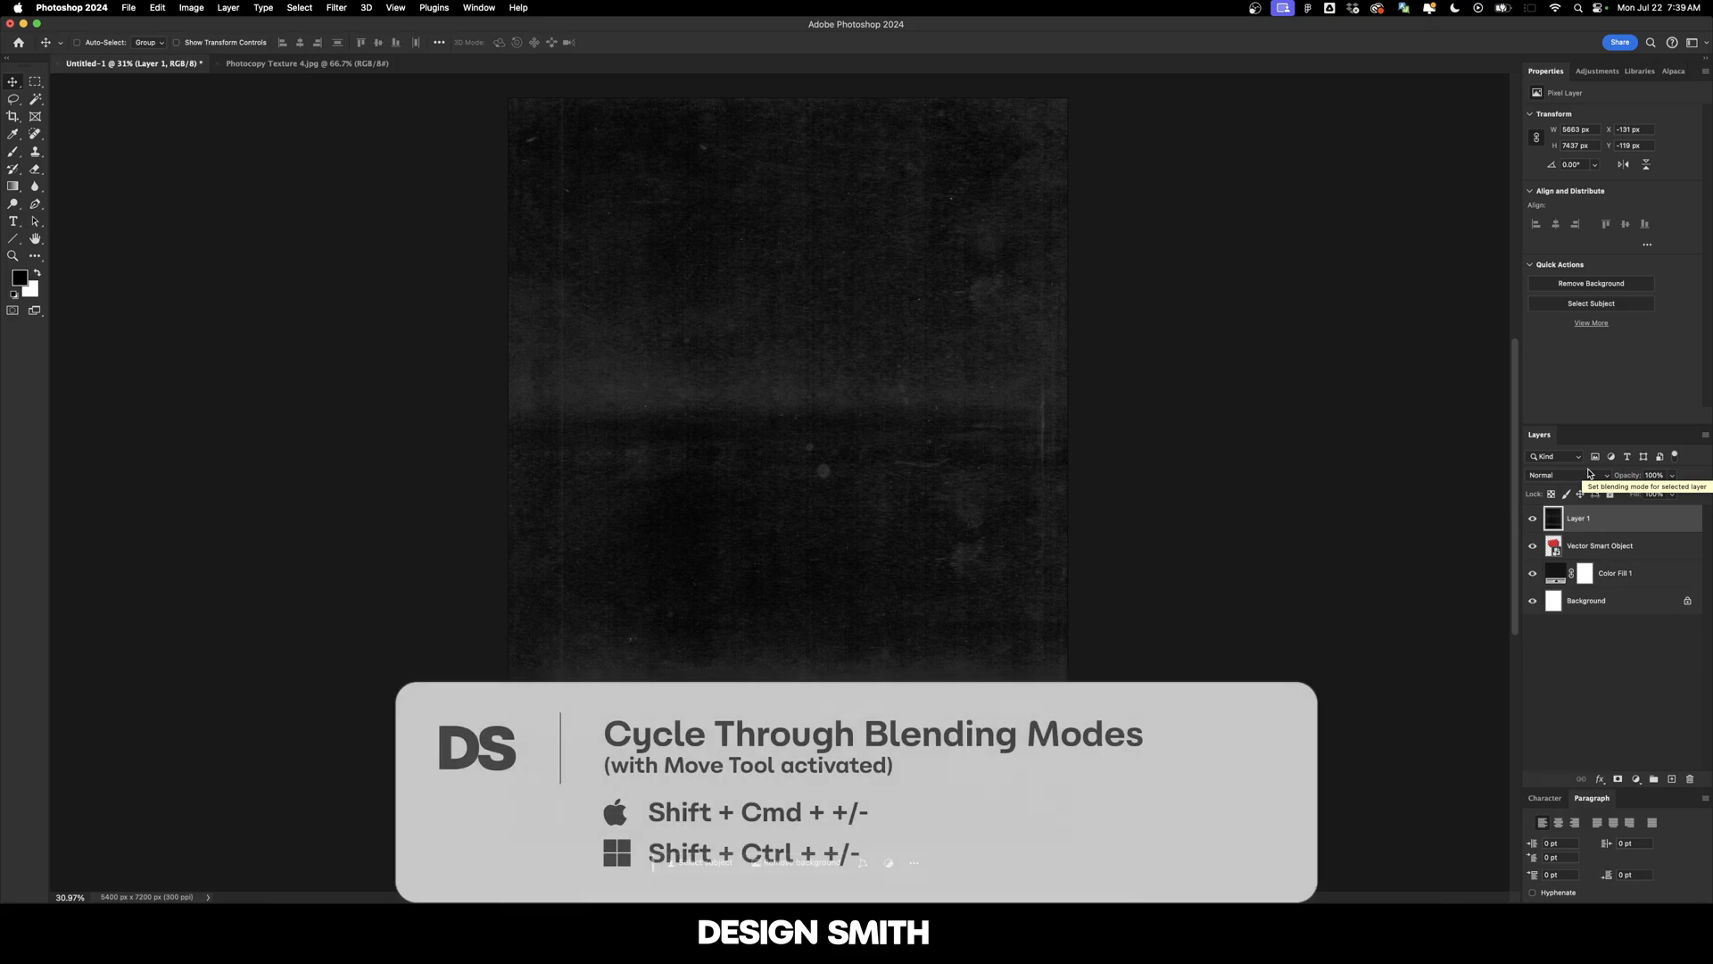
Cycle through the blending modes for the texture layer and settle on Difference.
key(shift+super+plus)
key(shift+super+plus)
key(shift+super+plus)
key(shift+super+plus)
key(shift+super+plus)
key(shift+super+plus)
key(shift+super+plus)
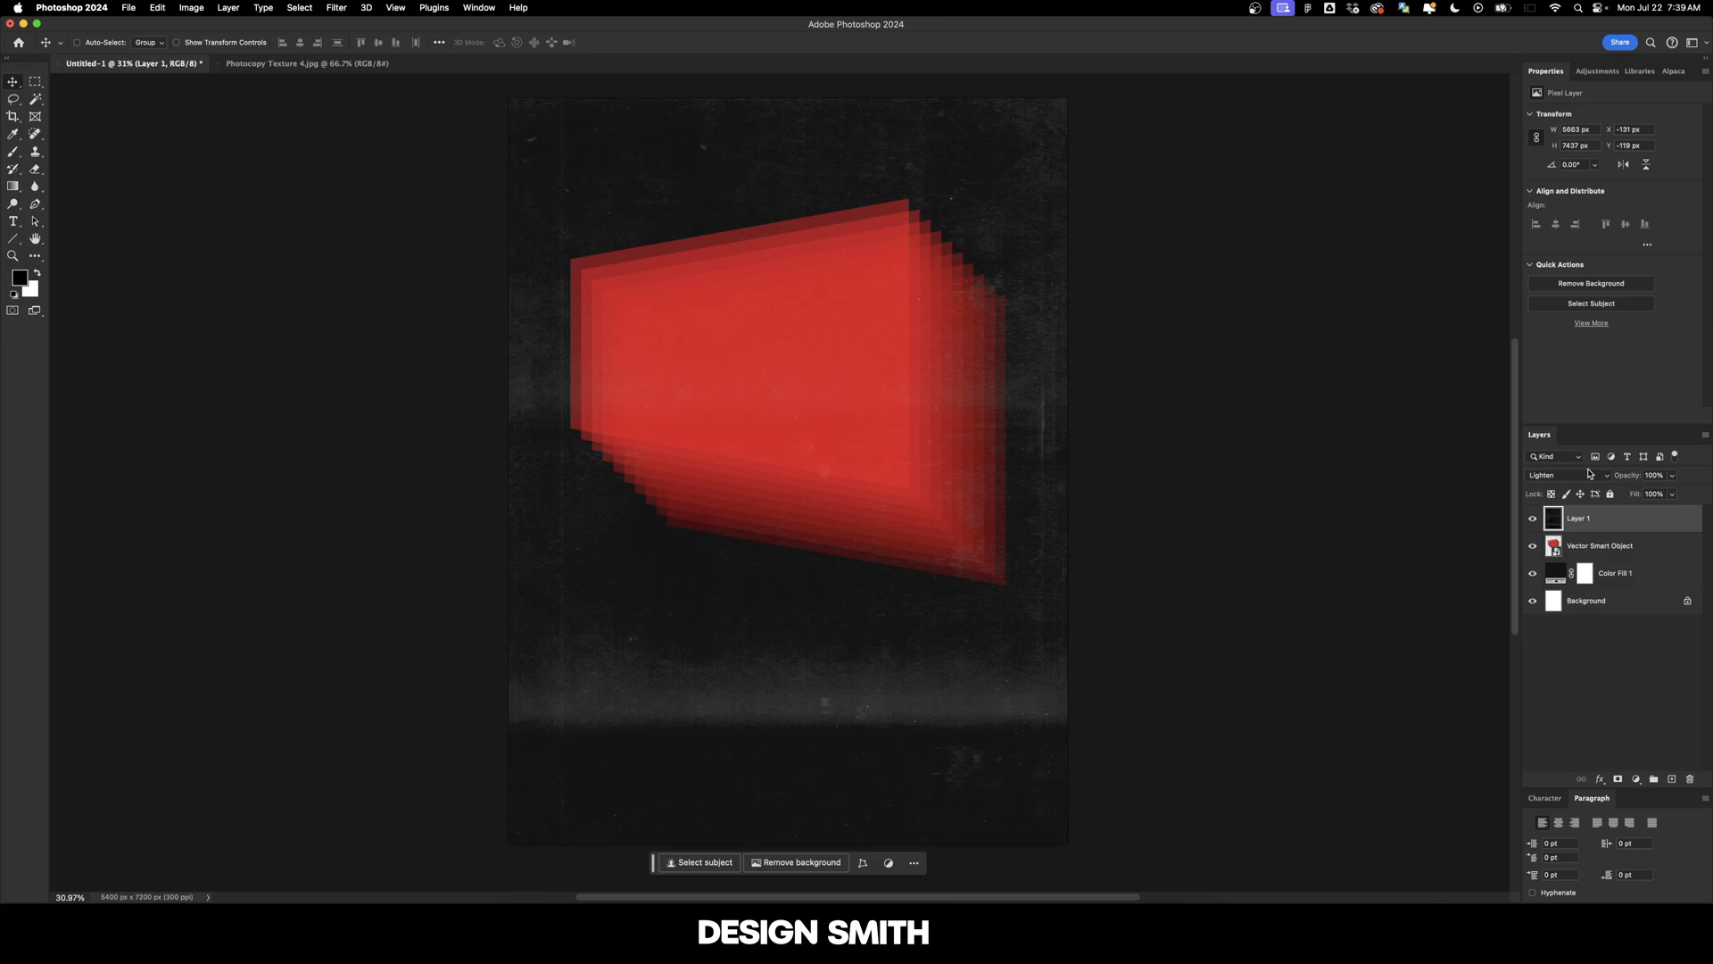
key(shift+super+plus)
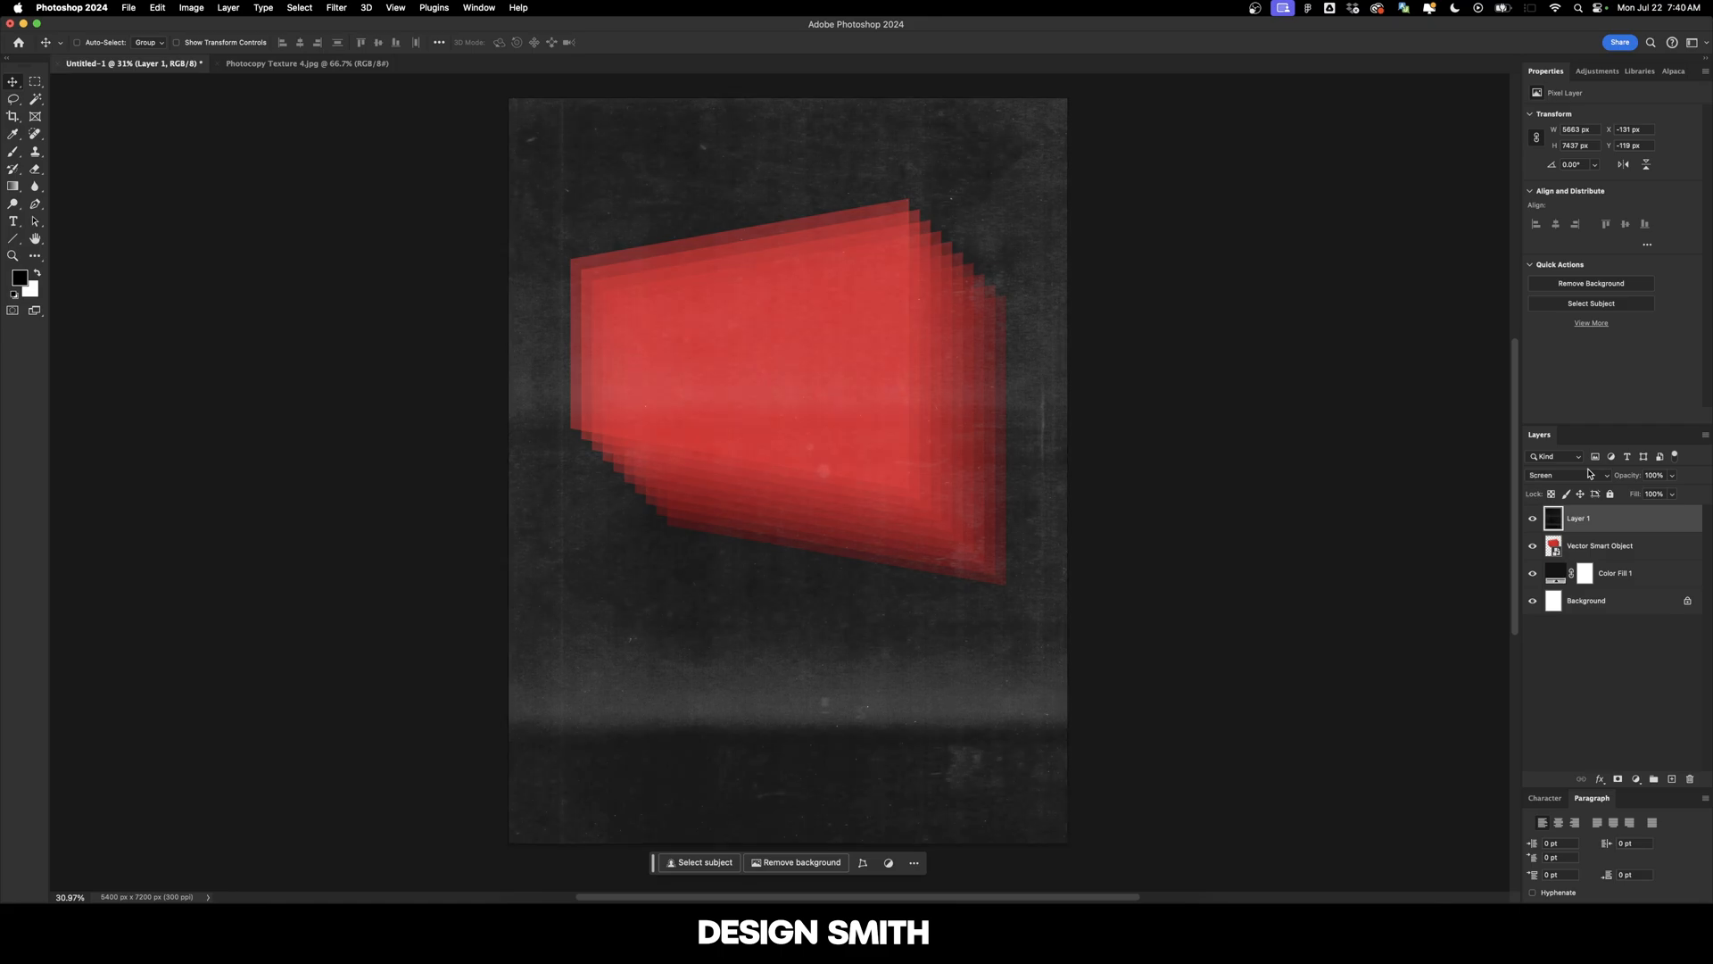
key(shift+super+plus)
key(shift+super+plus)
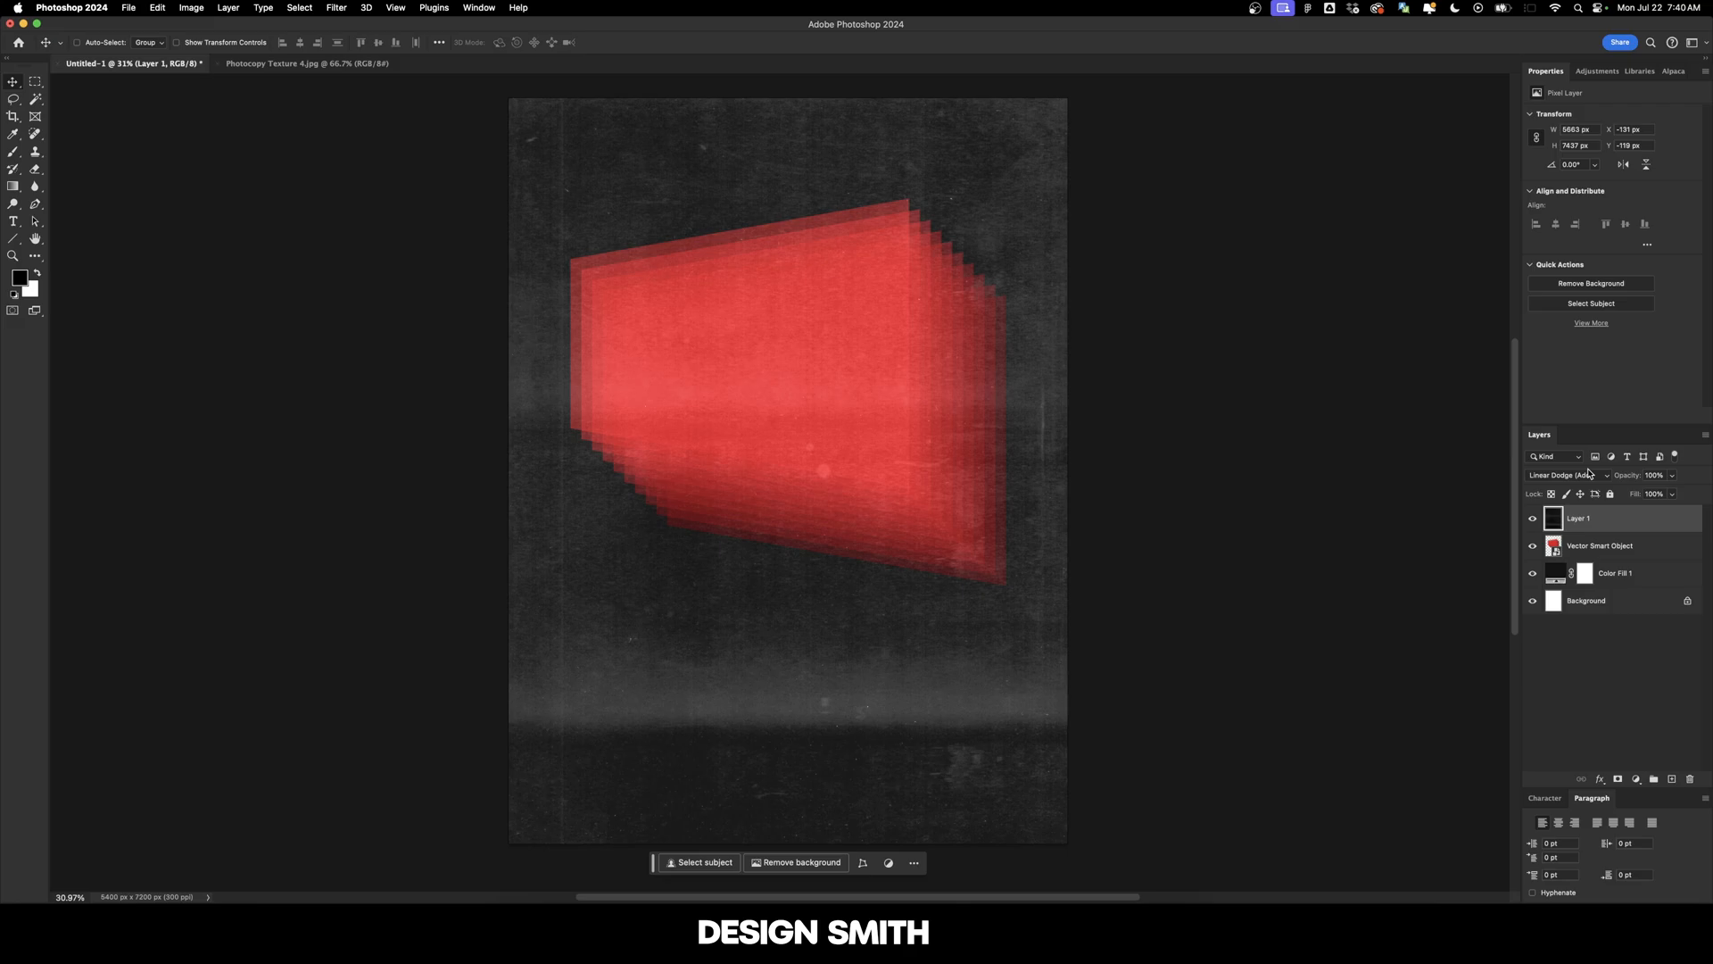
key(shift+super+plus)
key(shift+super+plus)
key(shift+super+plus)
key(shift+super+plus)
key(shift+super+plus)
key(shift+super+plus)
key(shift+super+plus)
key(shift+super+plus)
key(shift+super+plus)
key(shift+super+plus)
key(shift+super+plus)
key(shift+super+plus)
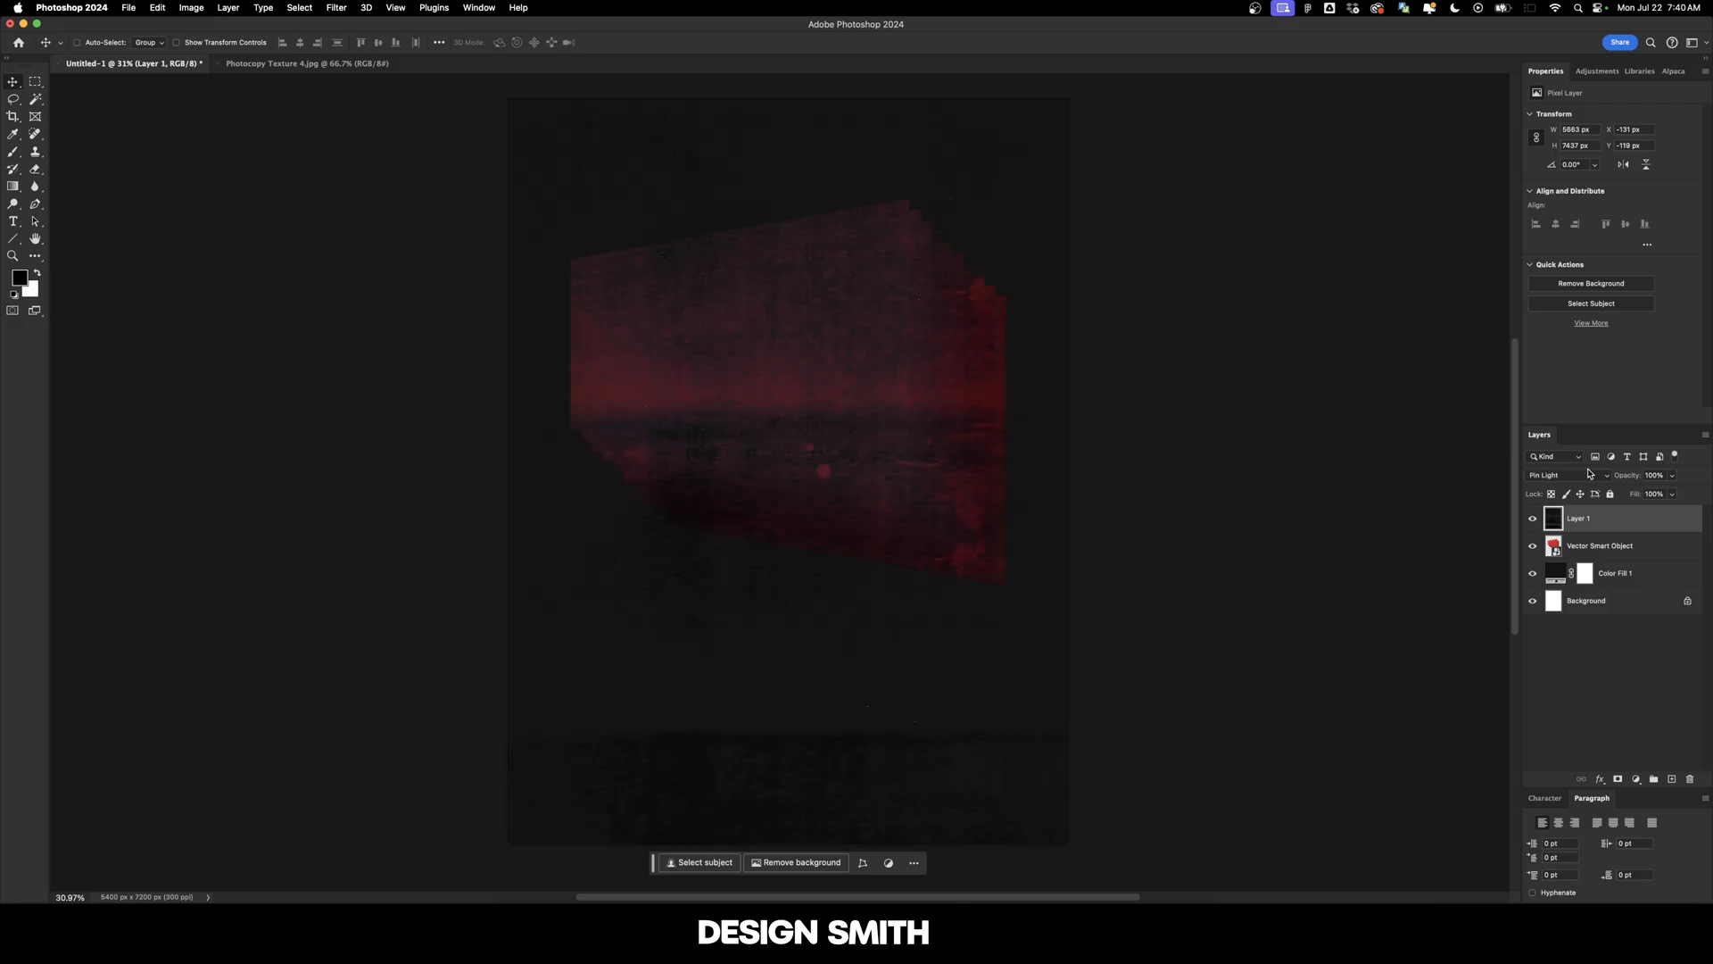
key(shift+super+minus)
key(shift+super+minus)
key(shift+super+minus)
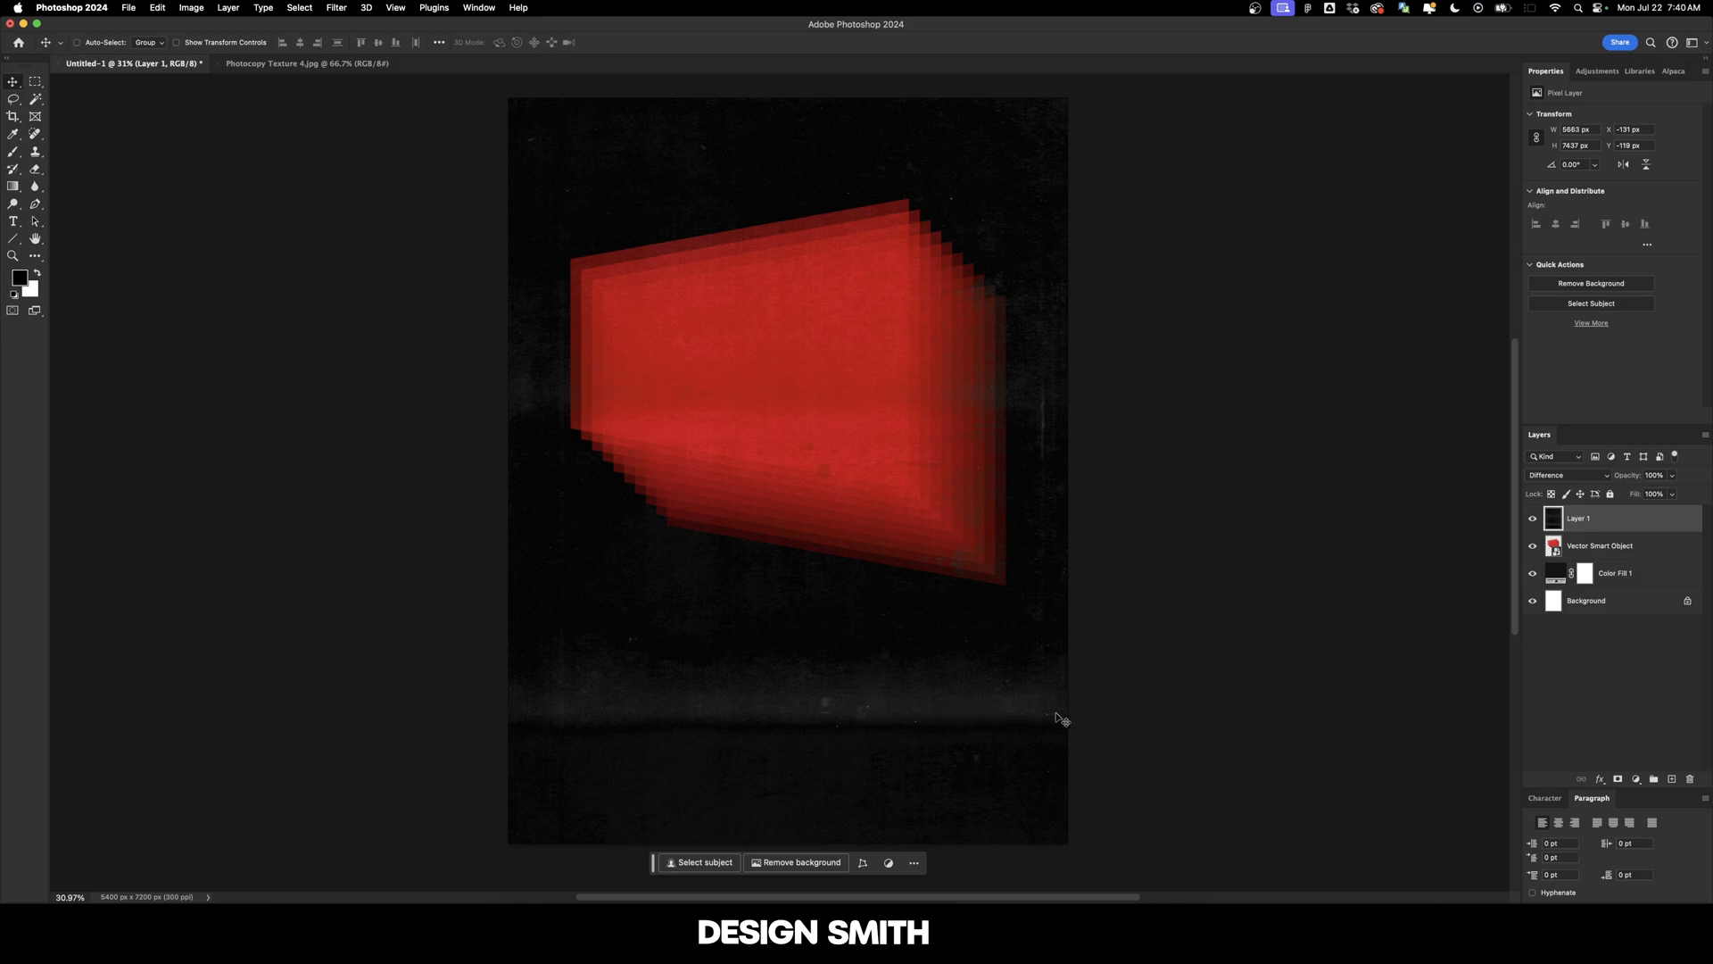
Select the full-width lower part of the texture layer containing the light band and replace it with a Content-Aware fill.
key(m)
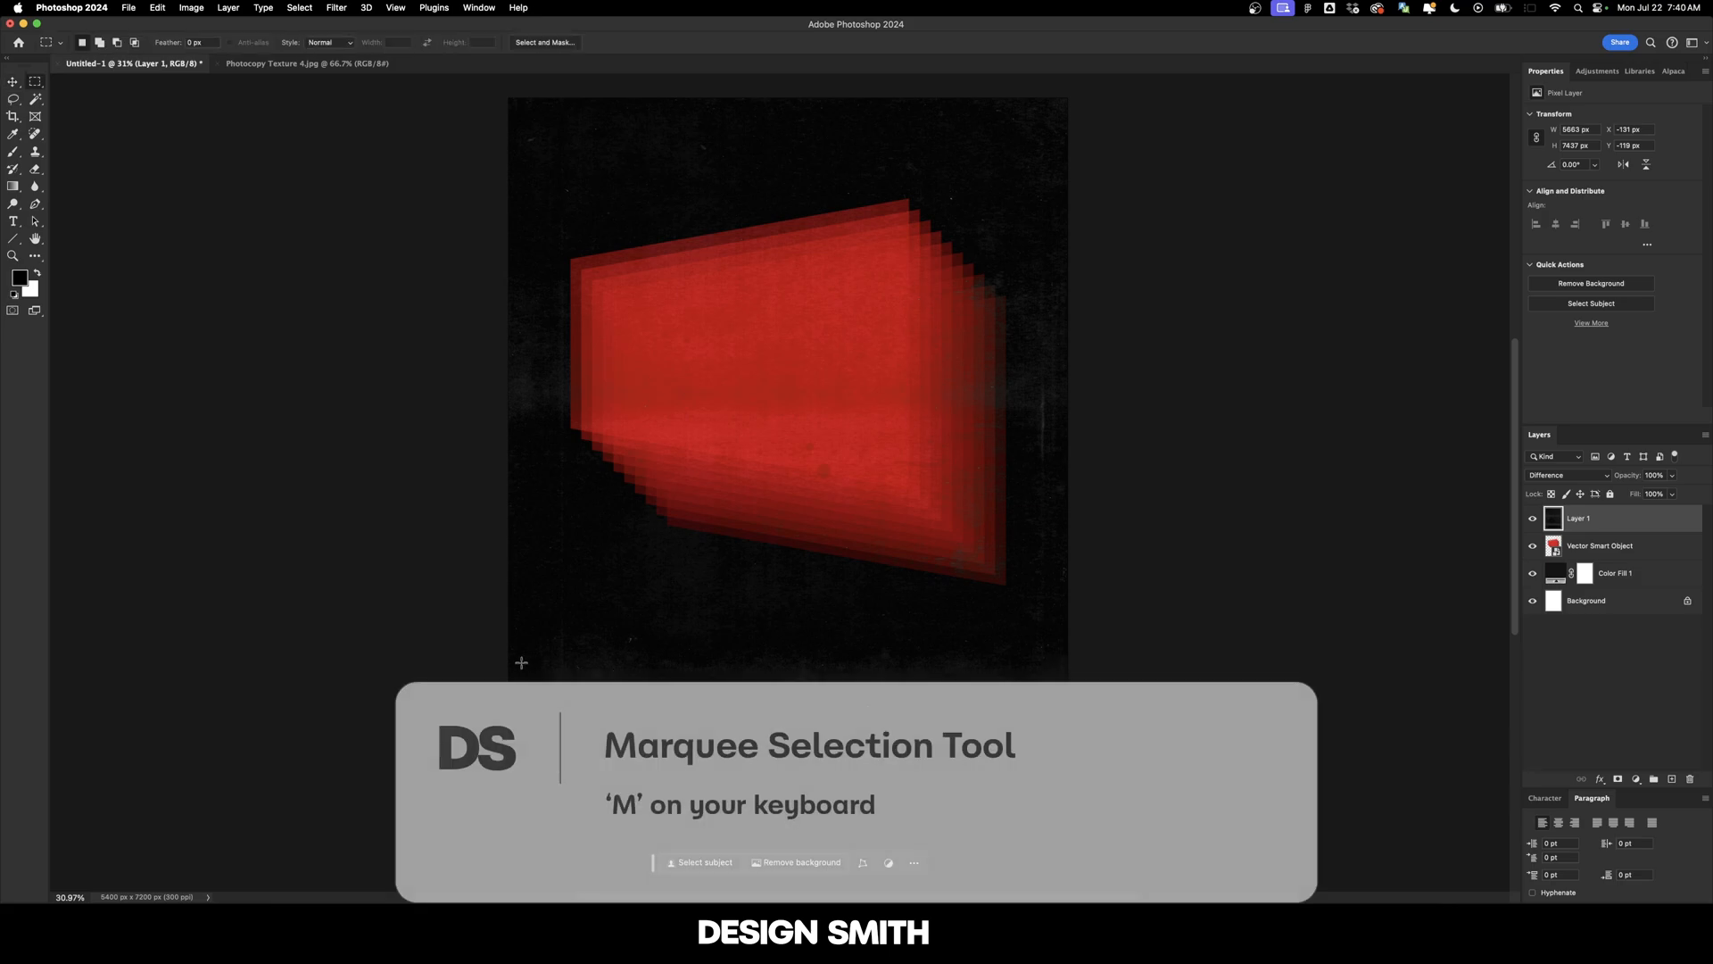
drag(487, 622, 1068, 843)
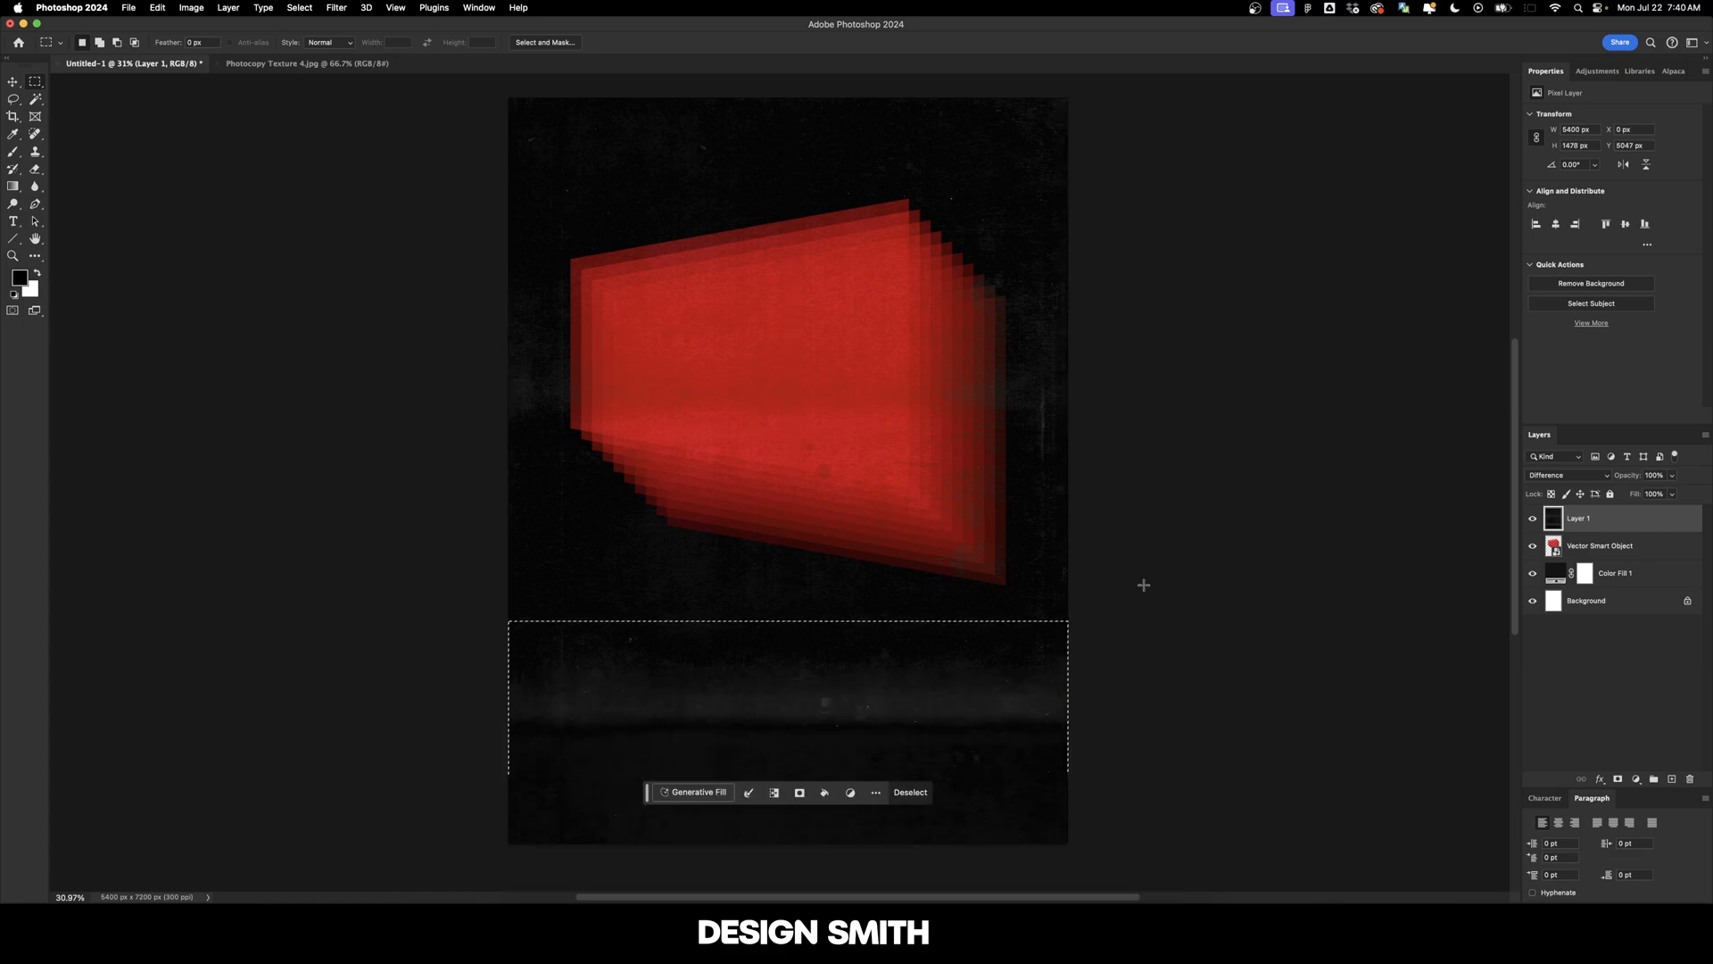
key(shift+Delete)
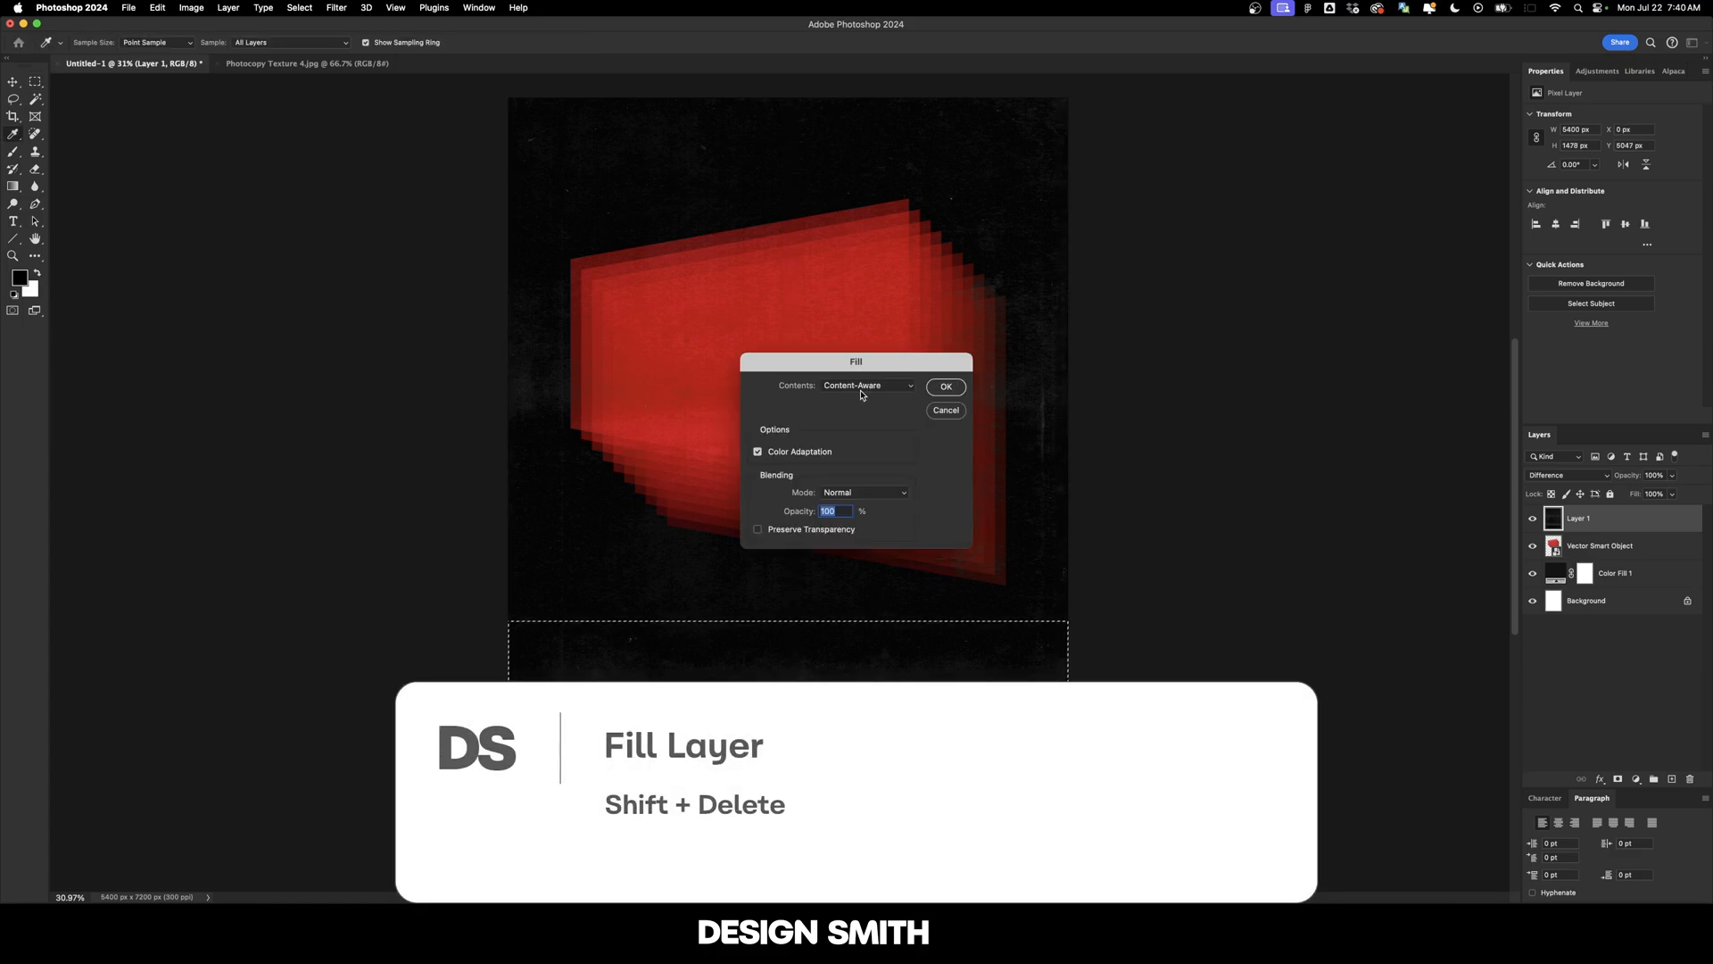
click(954, 387)
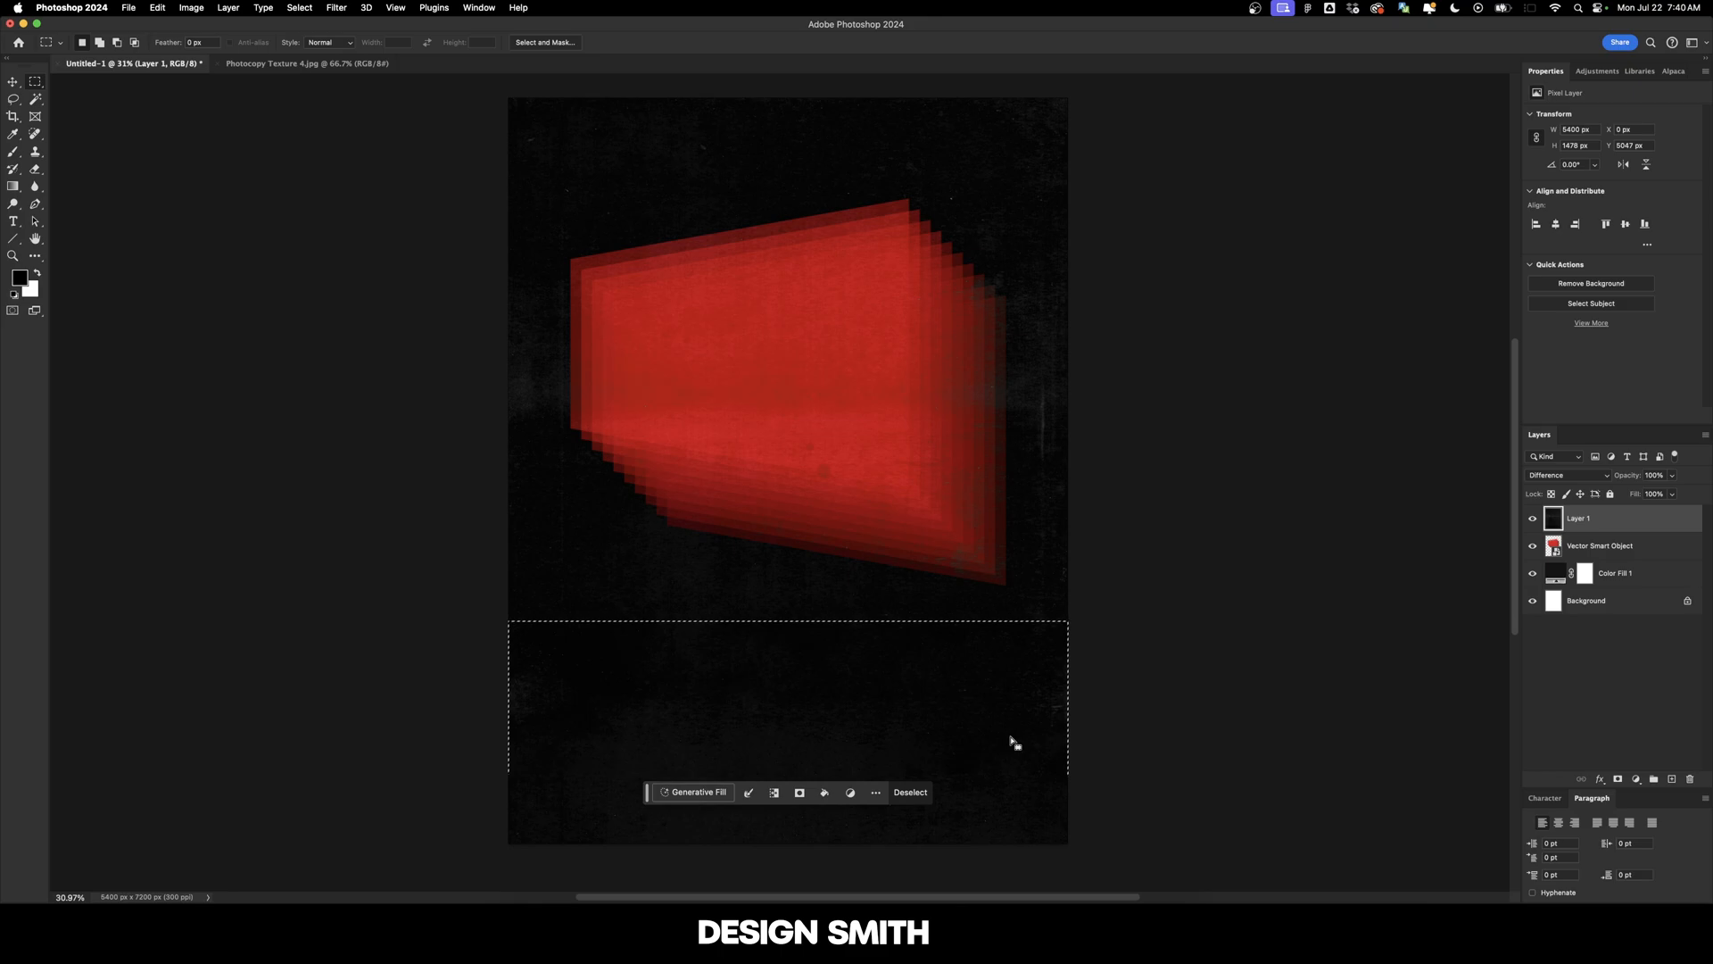
key(super+d)
key(v)
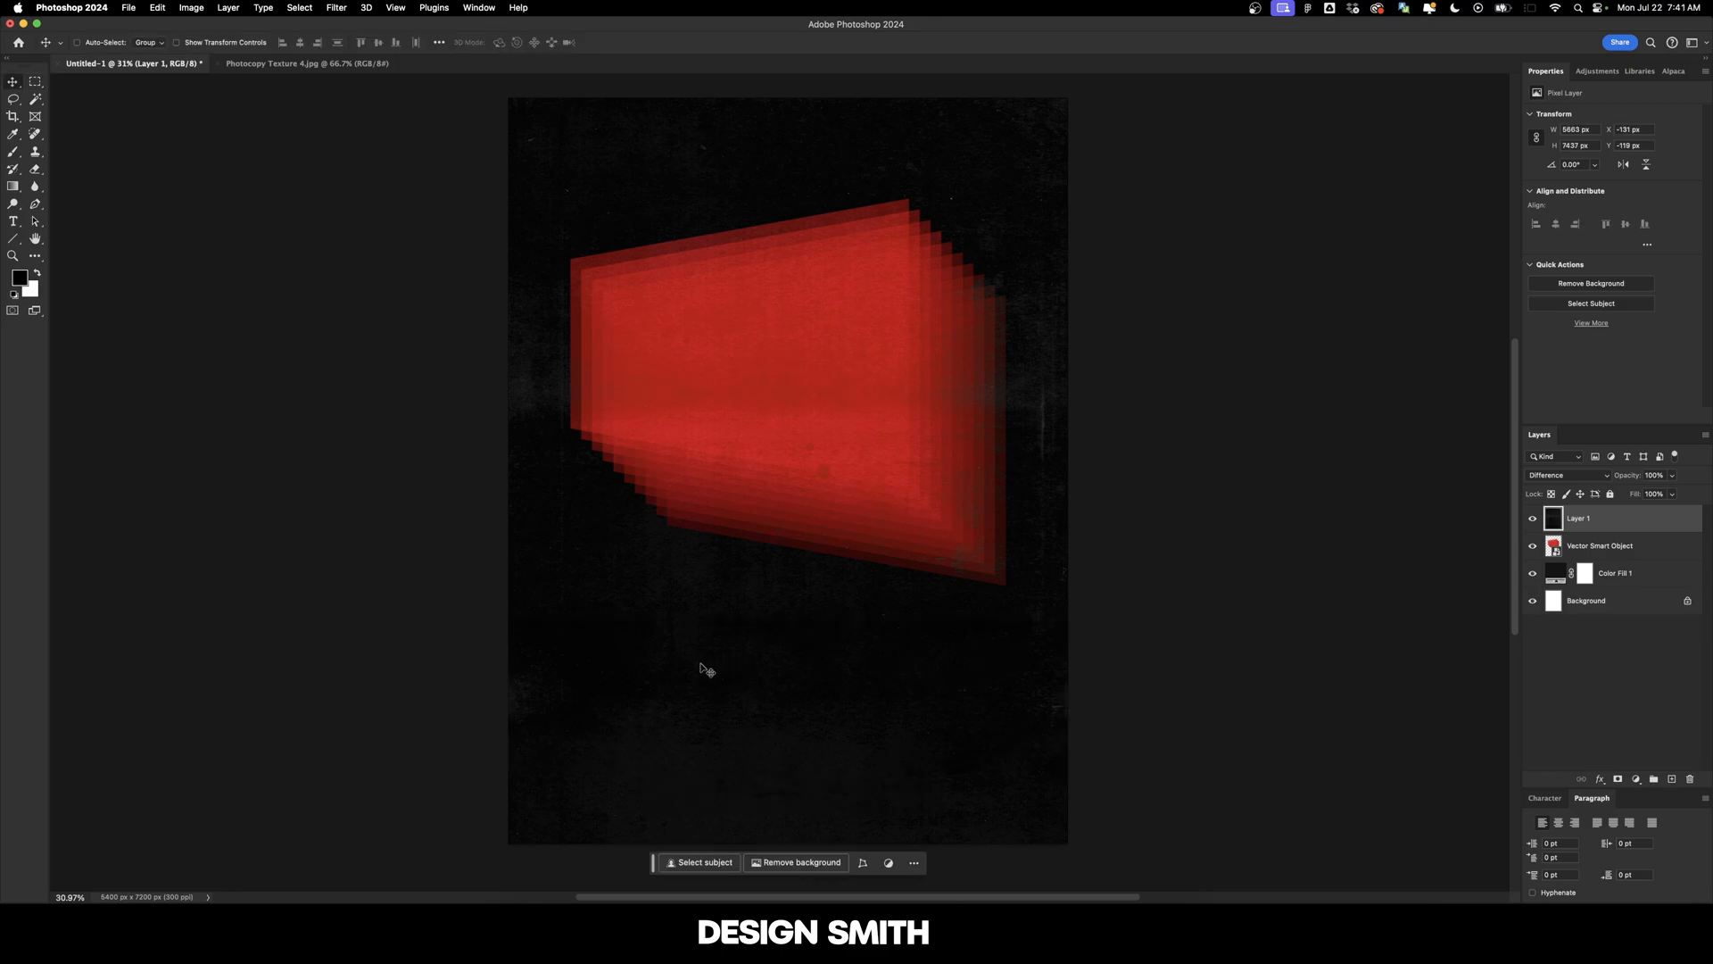
Inspect the edges of the red shapes up close and rename the vector smart object layer "Rectangles".
key(super+equal)
key(super+equal)
key(super+equal)
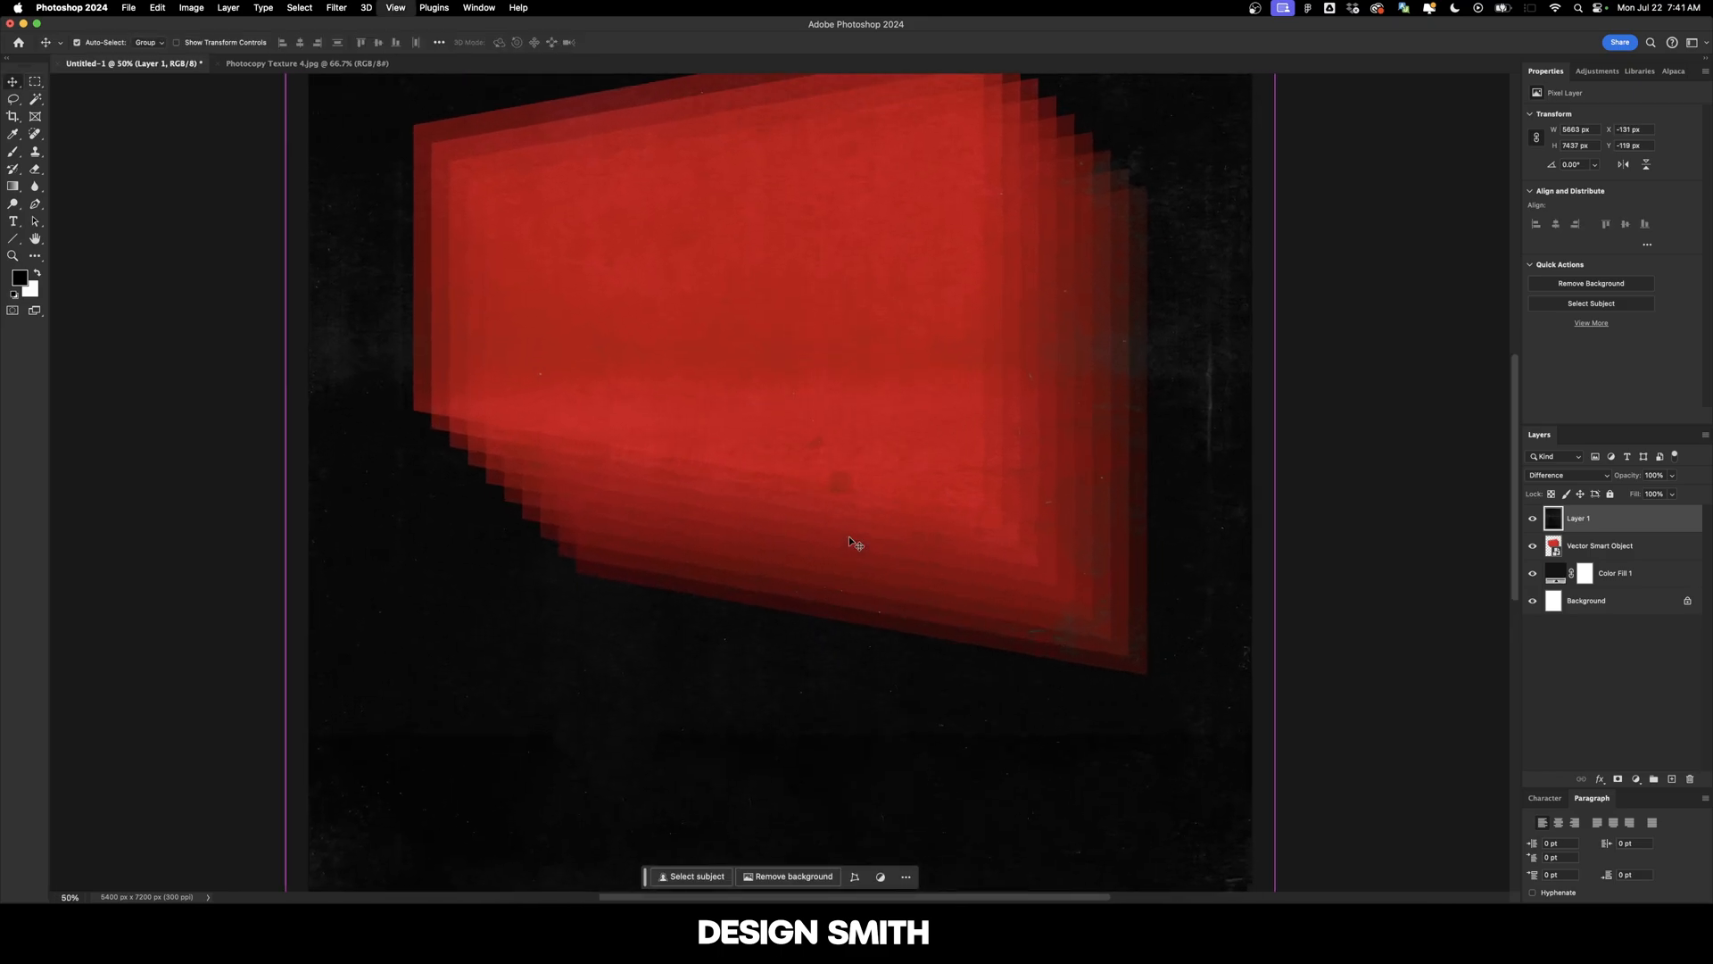
key(super+equal)
drag(397, 370, 751, 383)
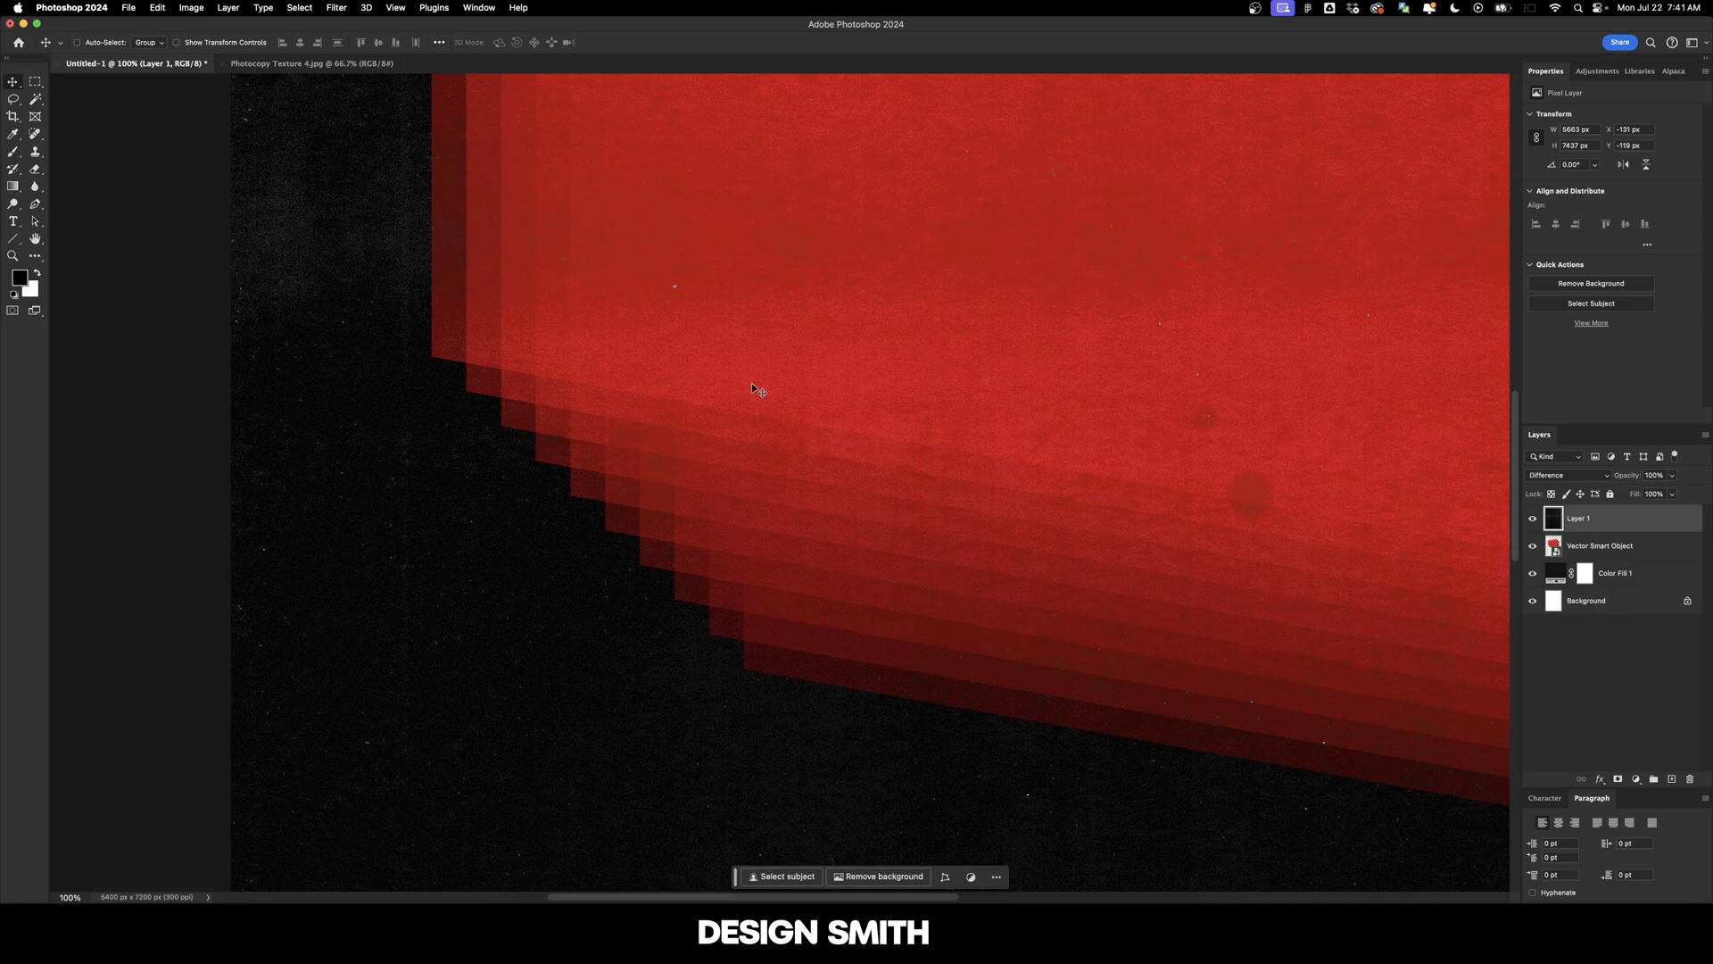
double_click(1604, 545)
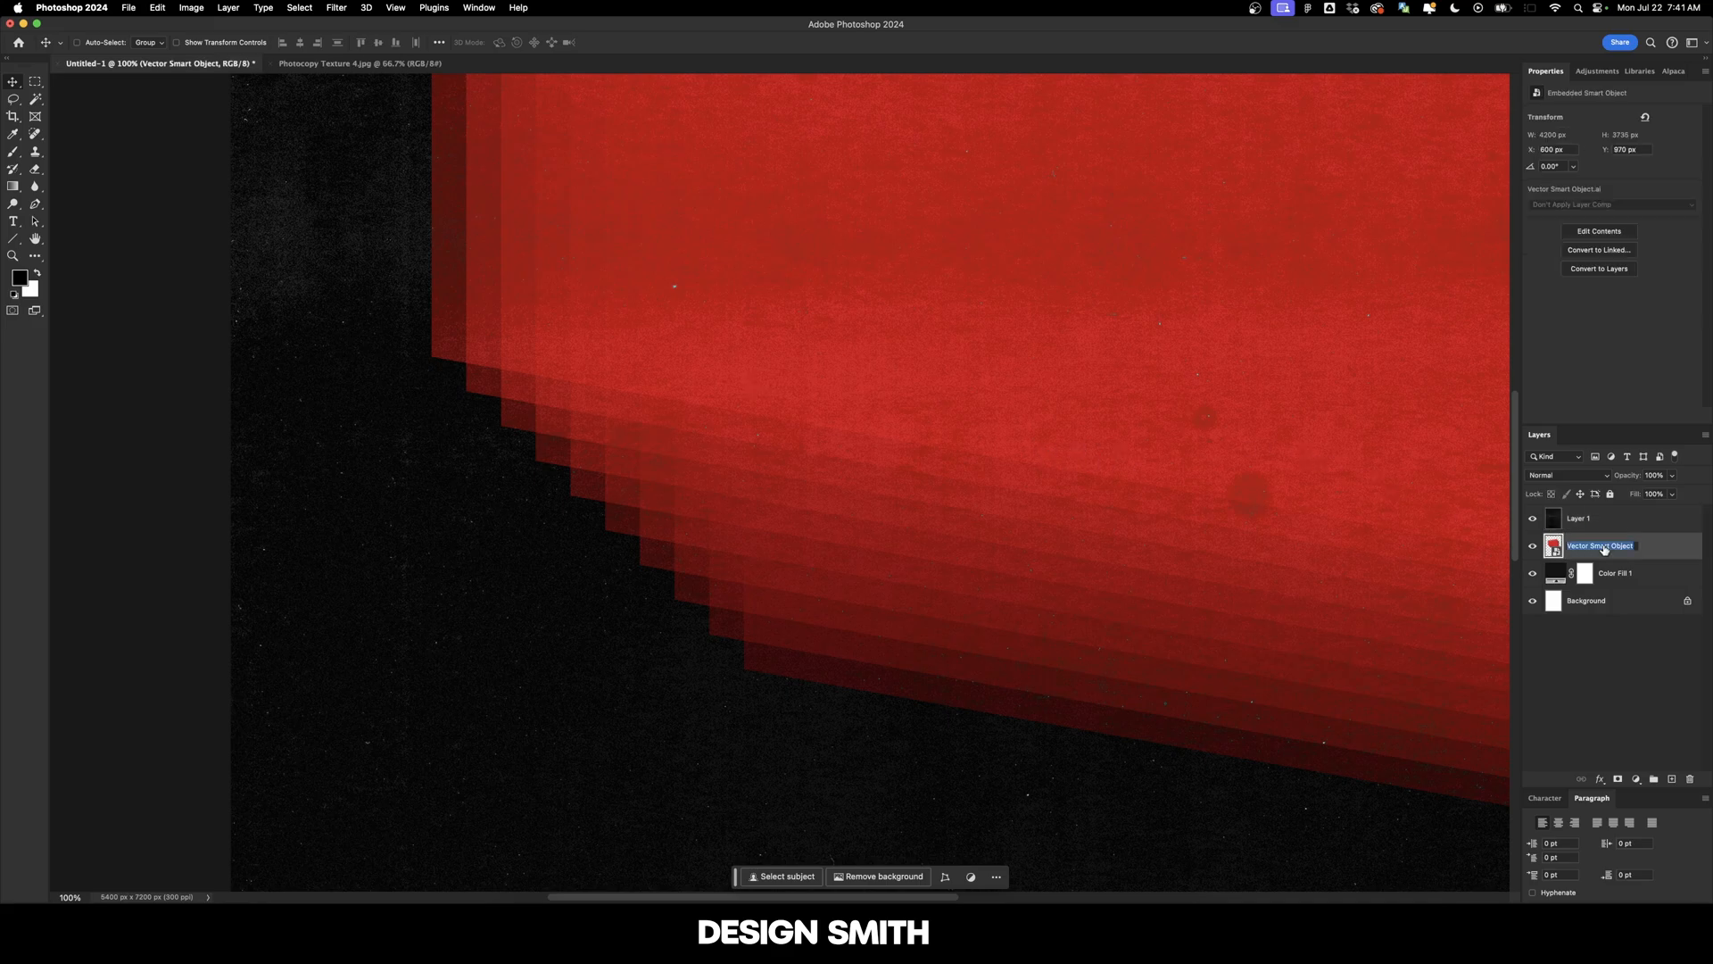
text(Rectangles)
key(Return)
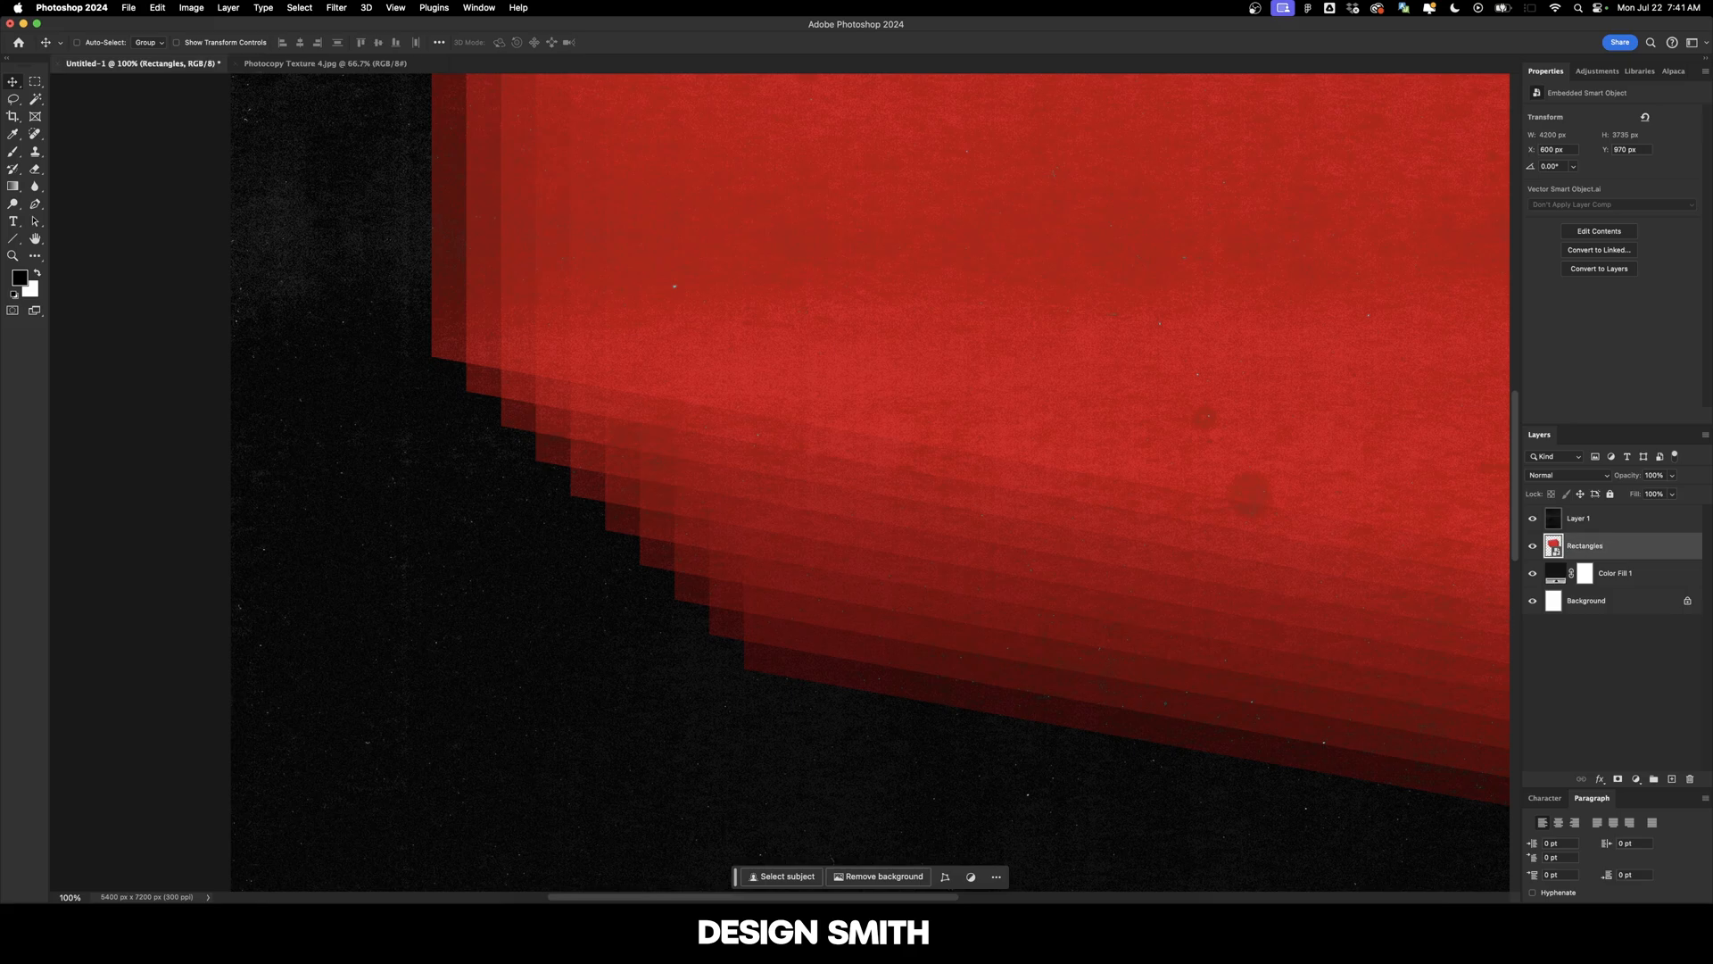
Apply a slight Gaussian Blur smart filter to the Rectangles layer.
click(337, 7)
mouse_move(444, 202)
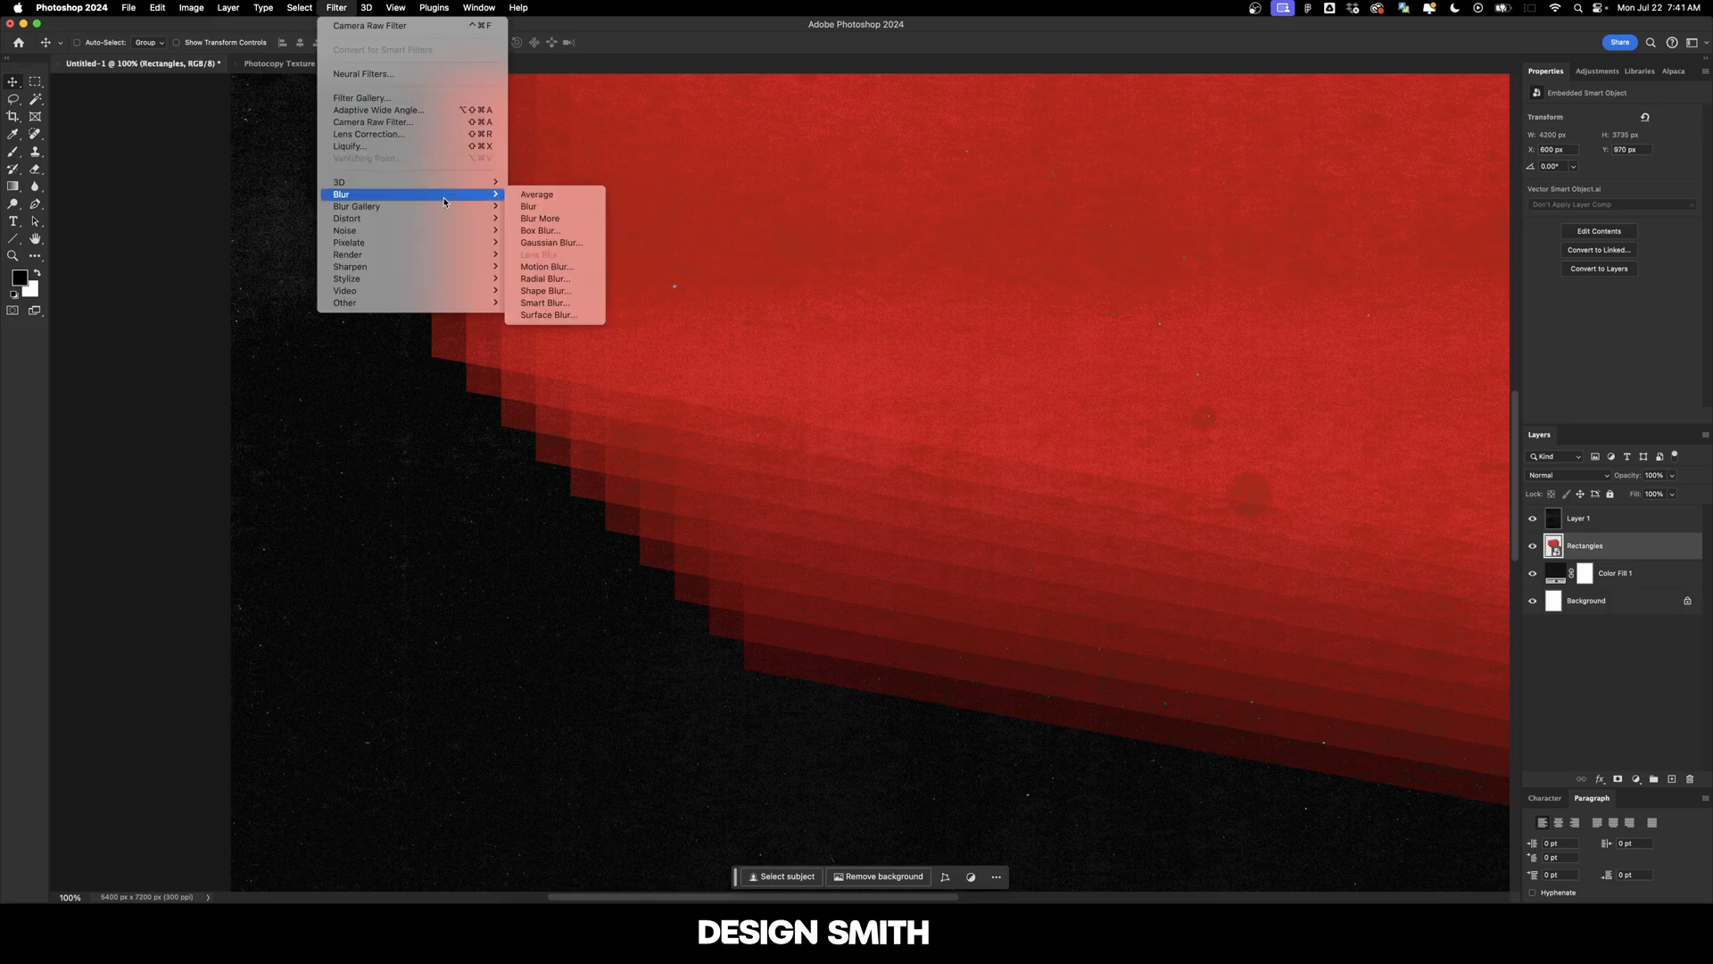
click(551, 242)
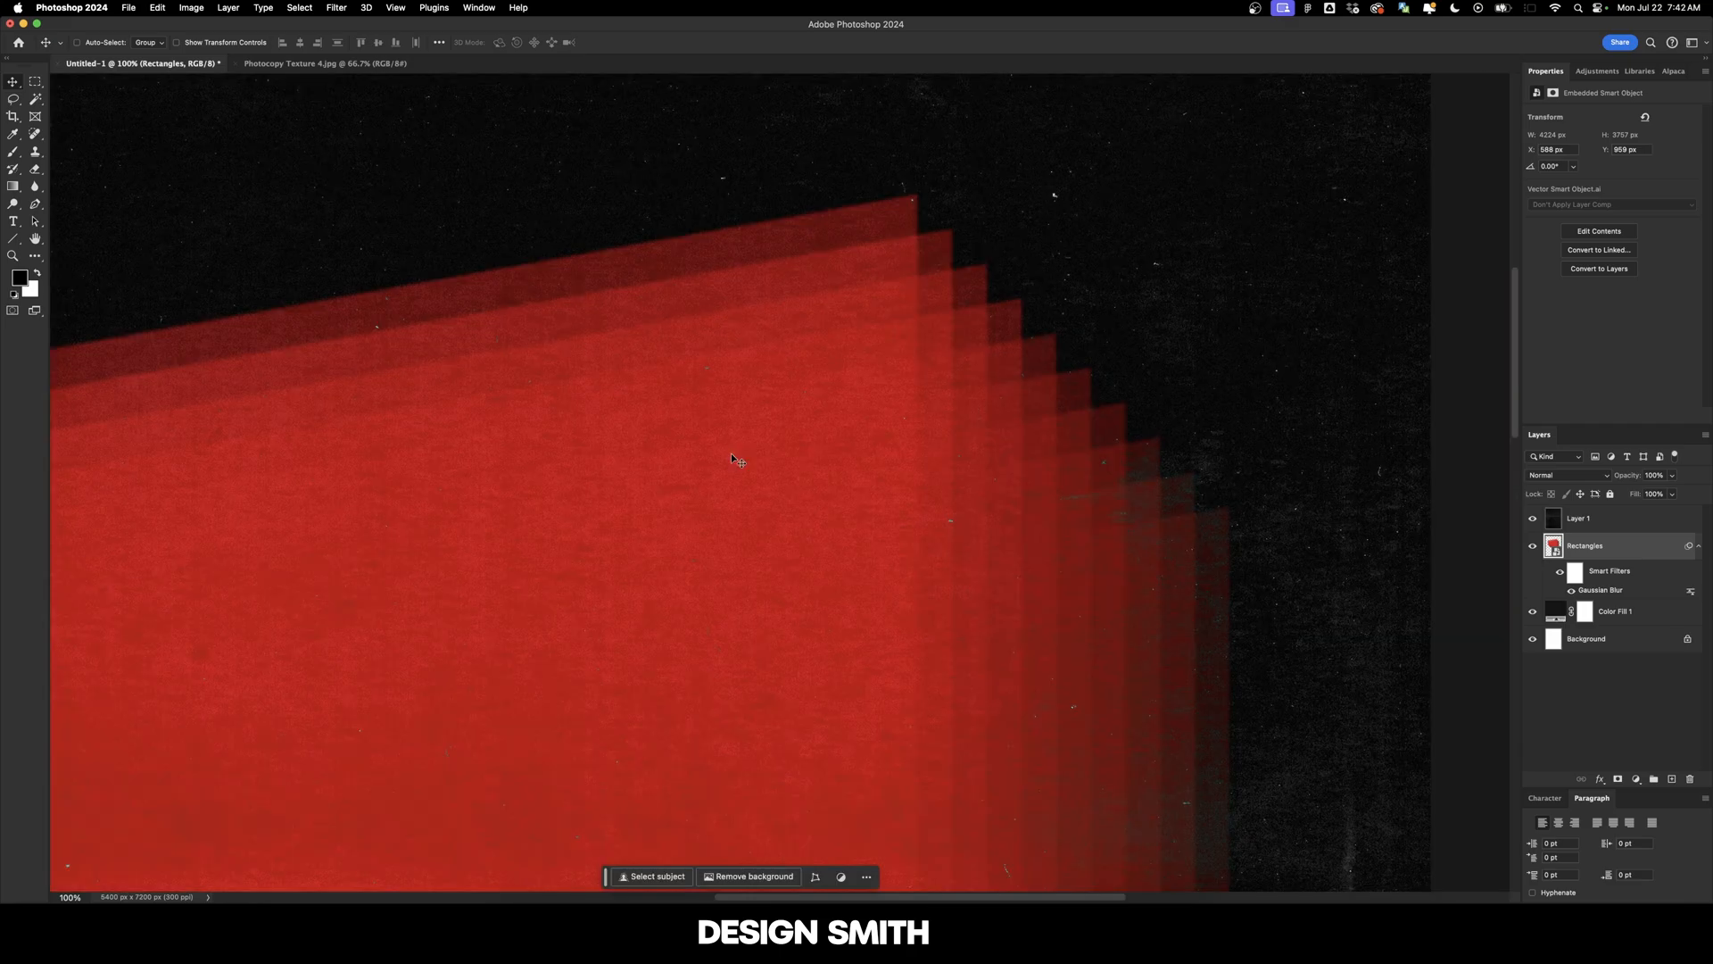
key(super+0)
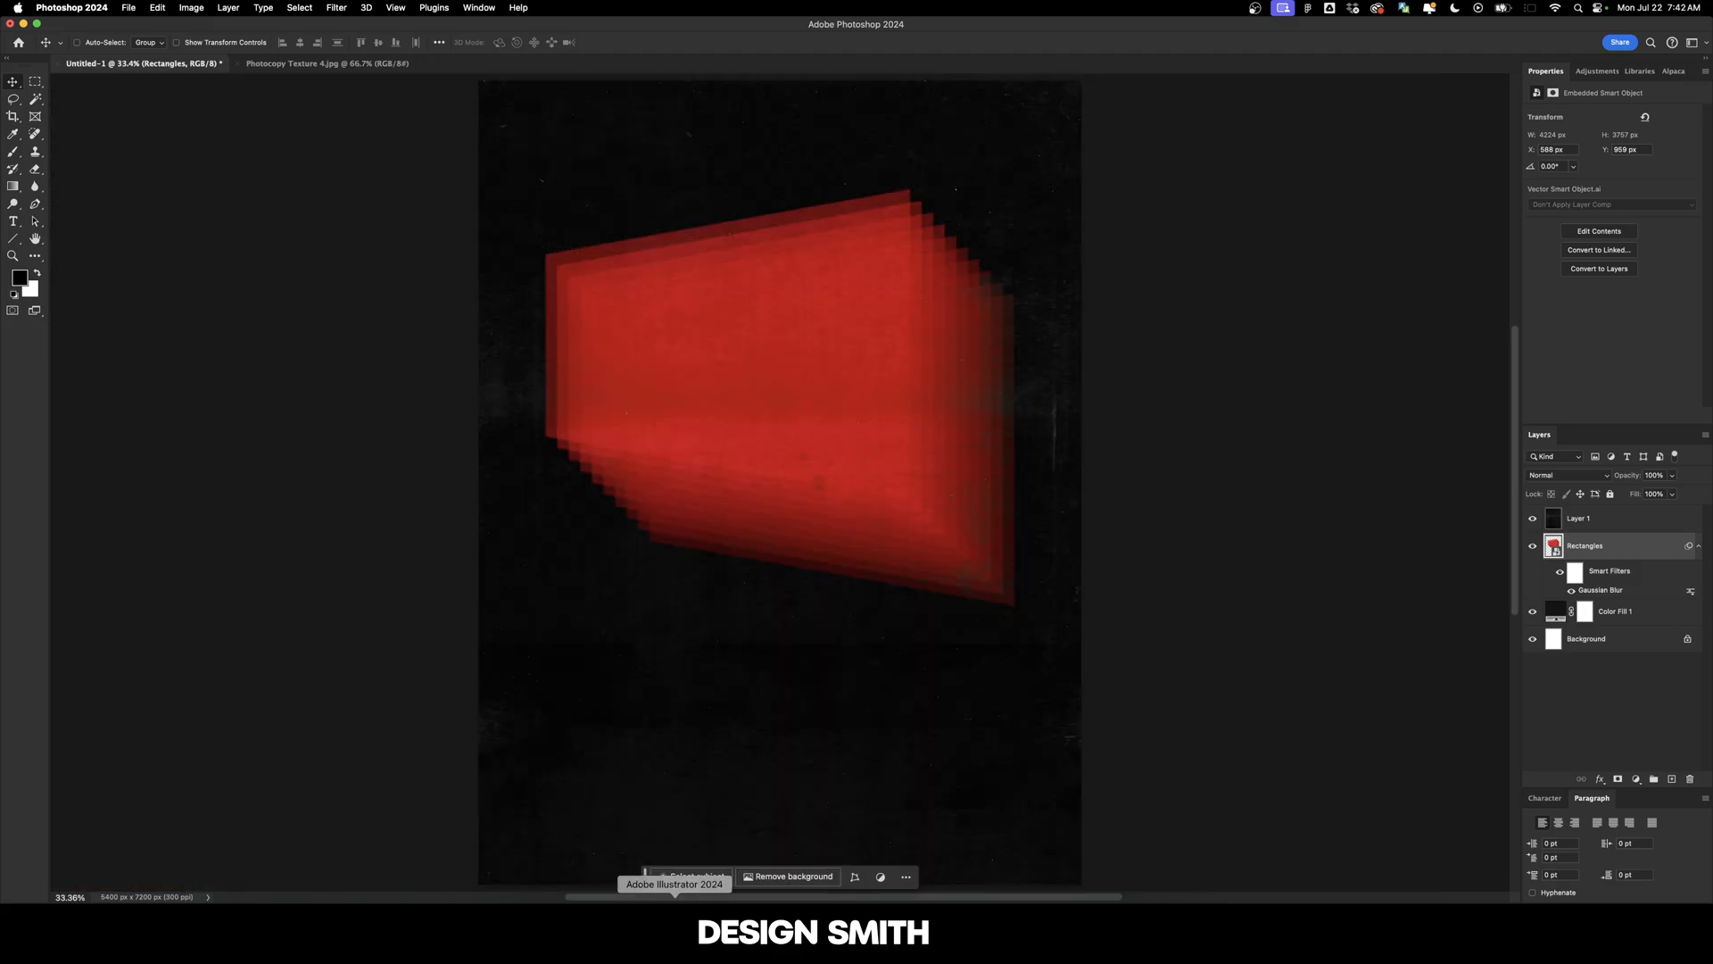
Switch to Illustrator and move the trapezoid group straight up to a Y position of about 4.57 in.
click(678, 927)
drag(944, 784, 968, 530)
drag(806, 371, 769, 393)
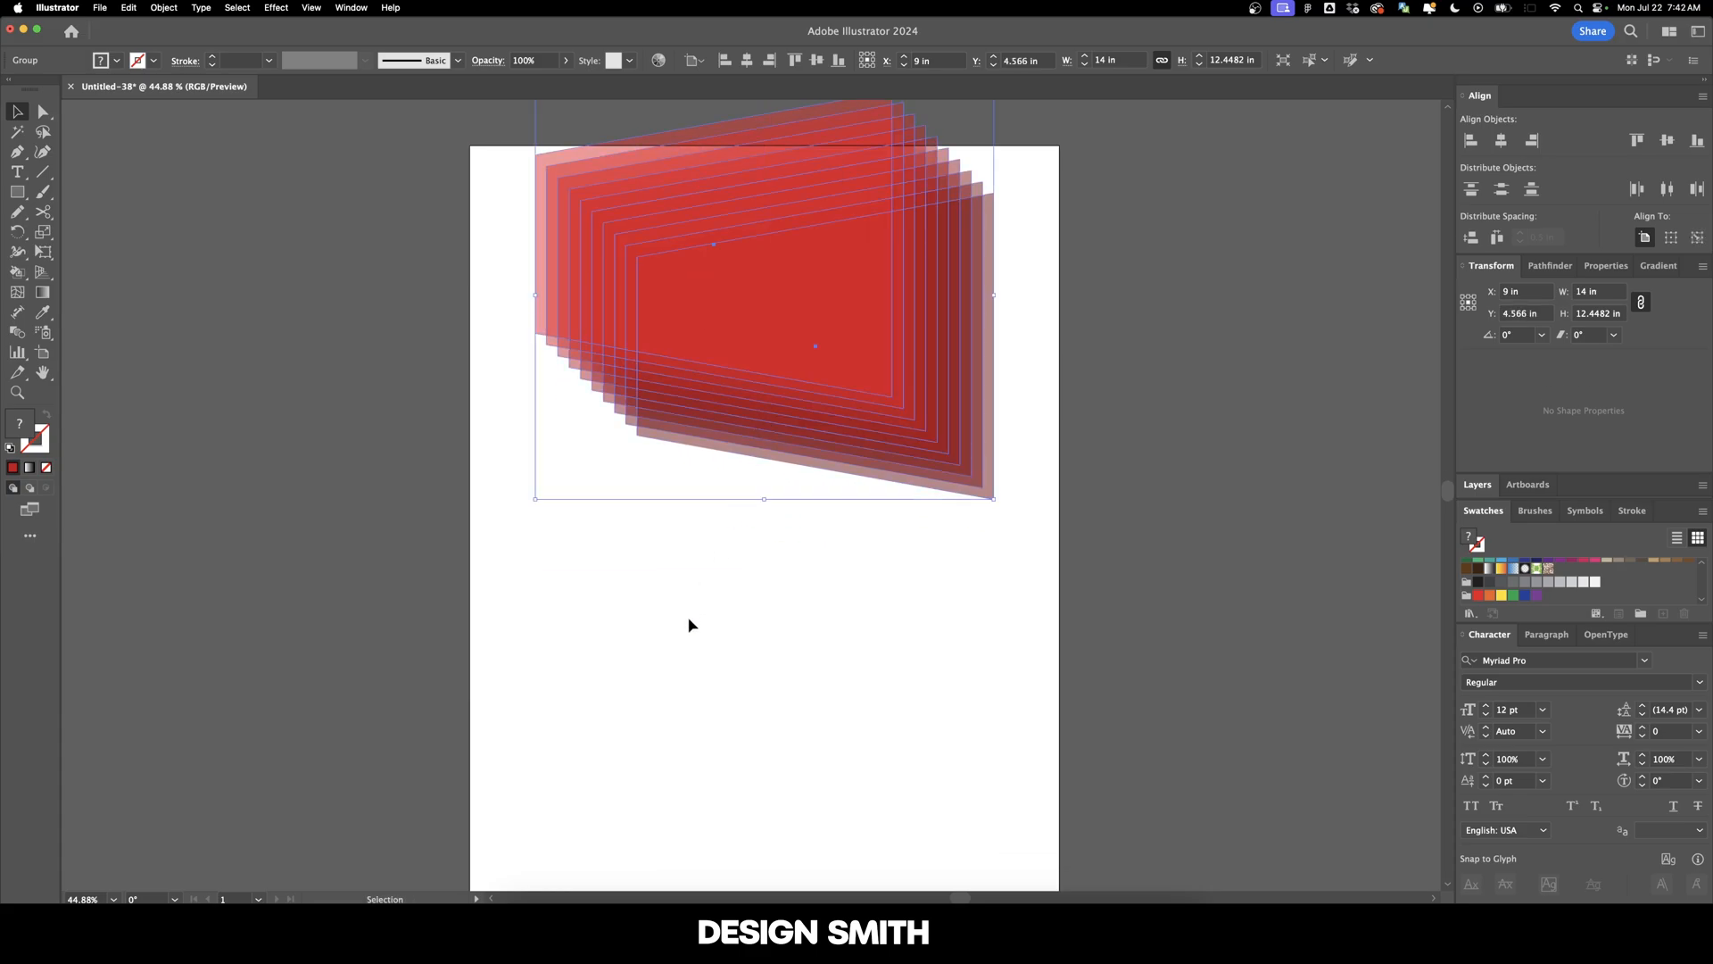
Add the two-line text "Go to the Theater" below the trapezoids and scale it up to about 155 pt.
key(t)
scroll(688, 619, down, 3)
click(558, 564)
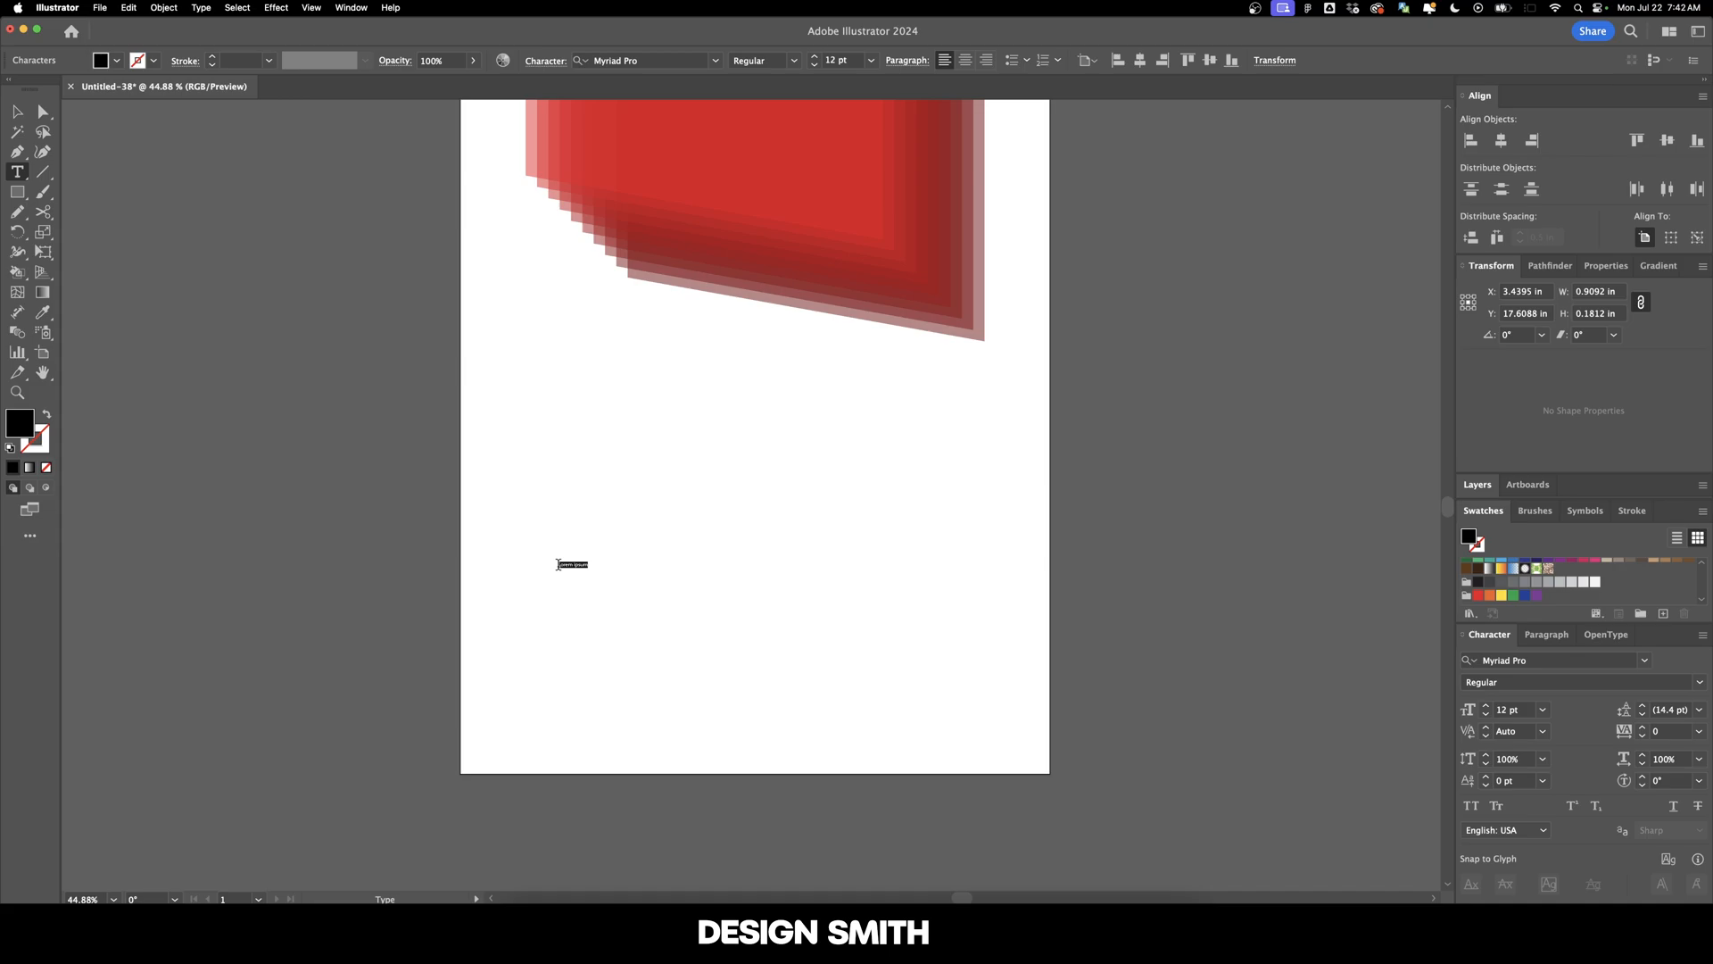
text(Go to the Theater)
key(Escape)
drag(749, 712, 680, 650)
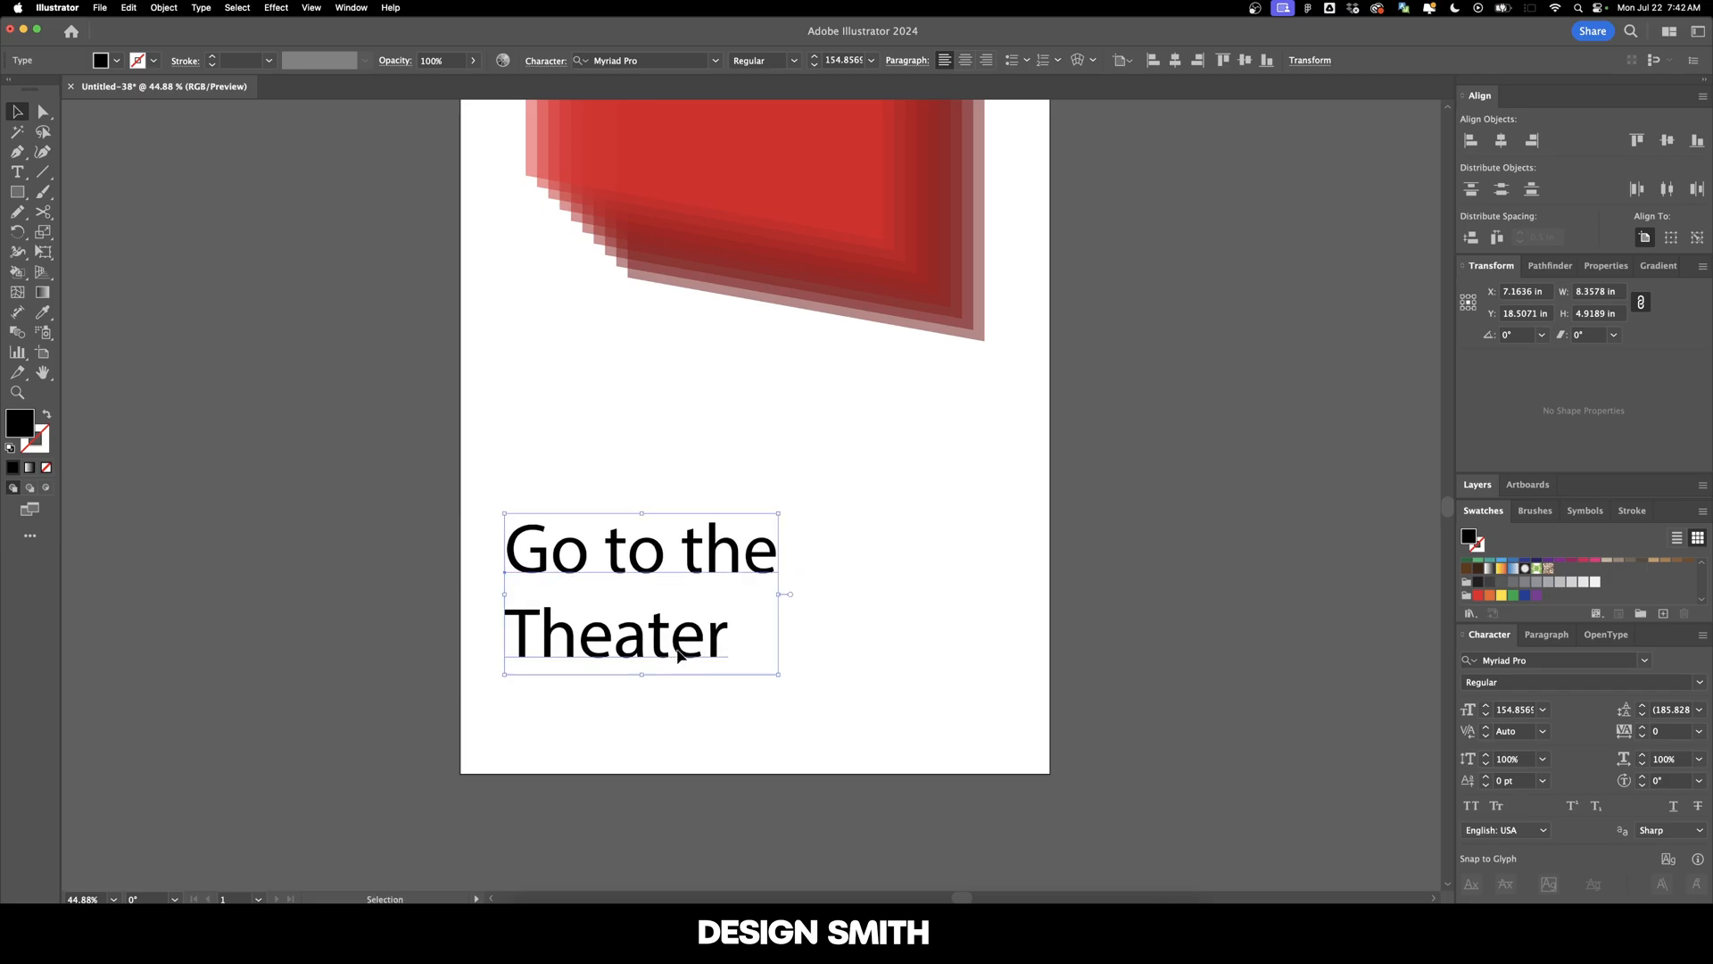
Set the font of the "Go to the Theater" text to AardvarkBold.
click(642, 60)
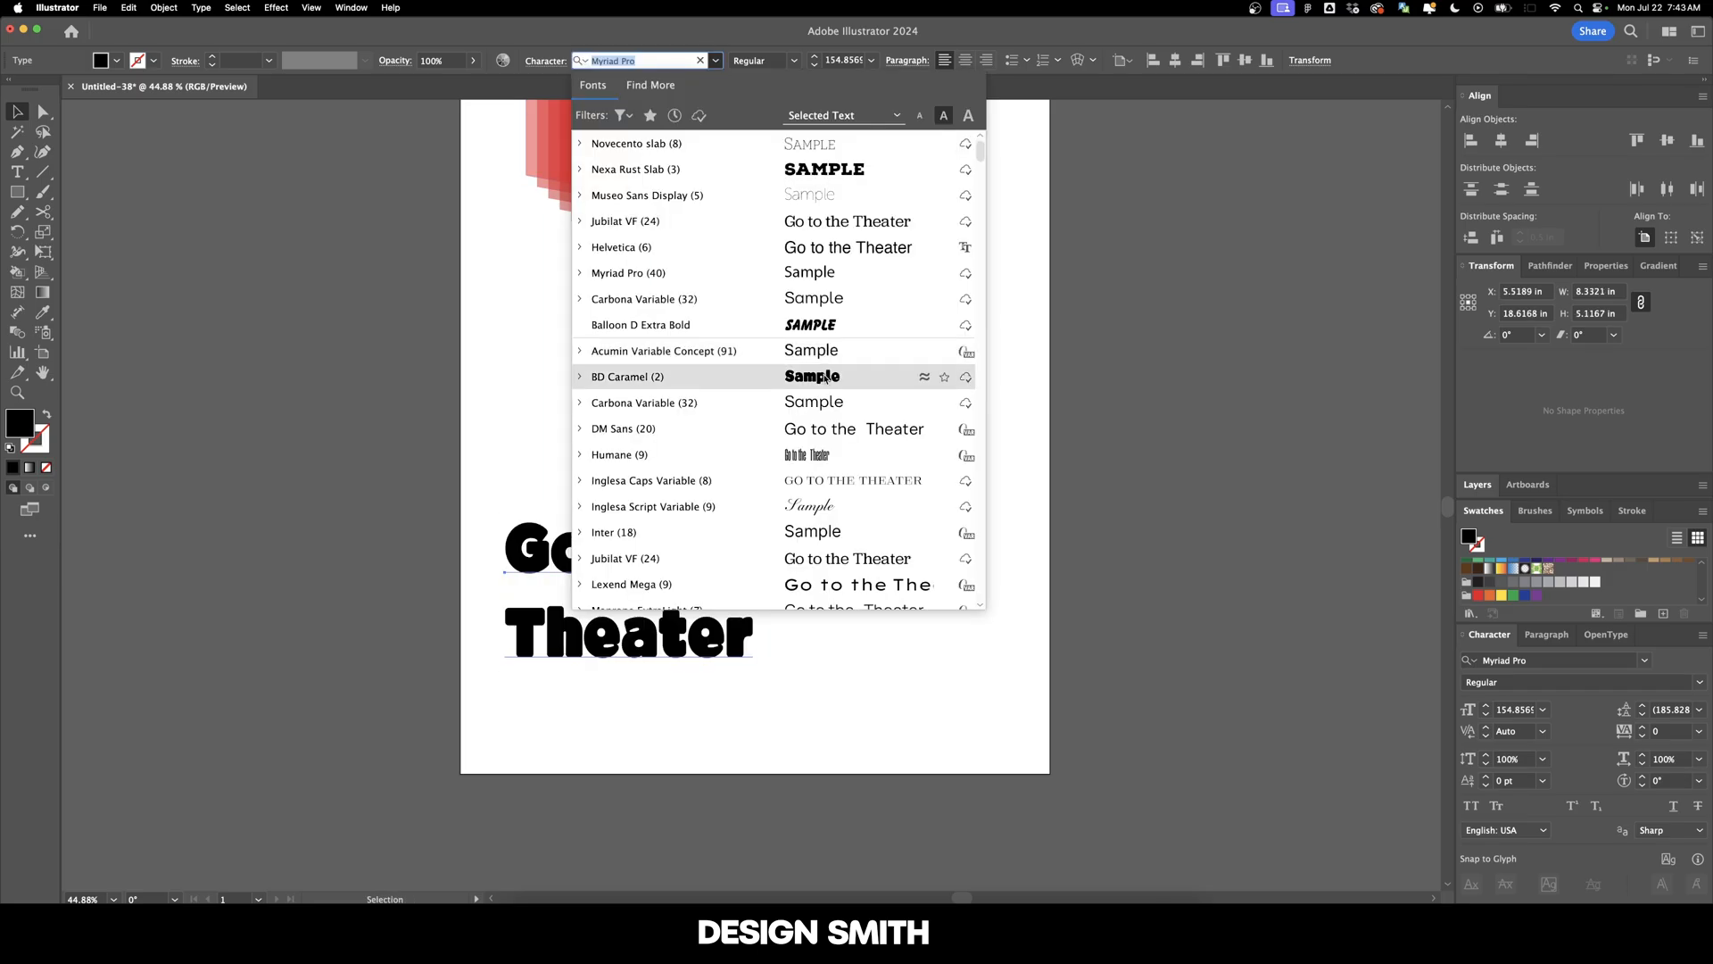
click(982, 468)
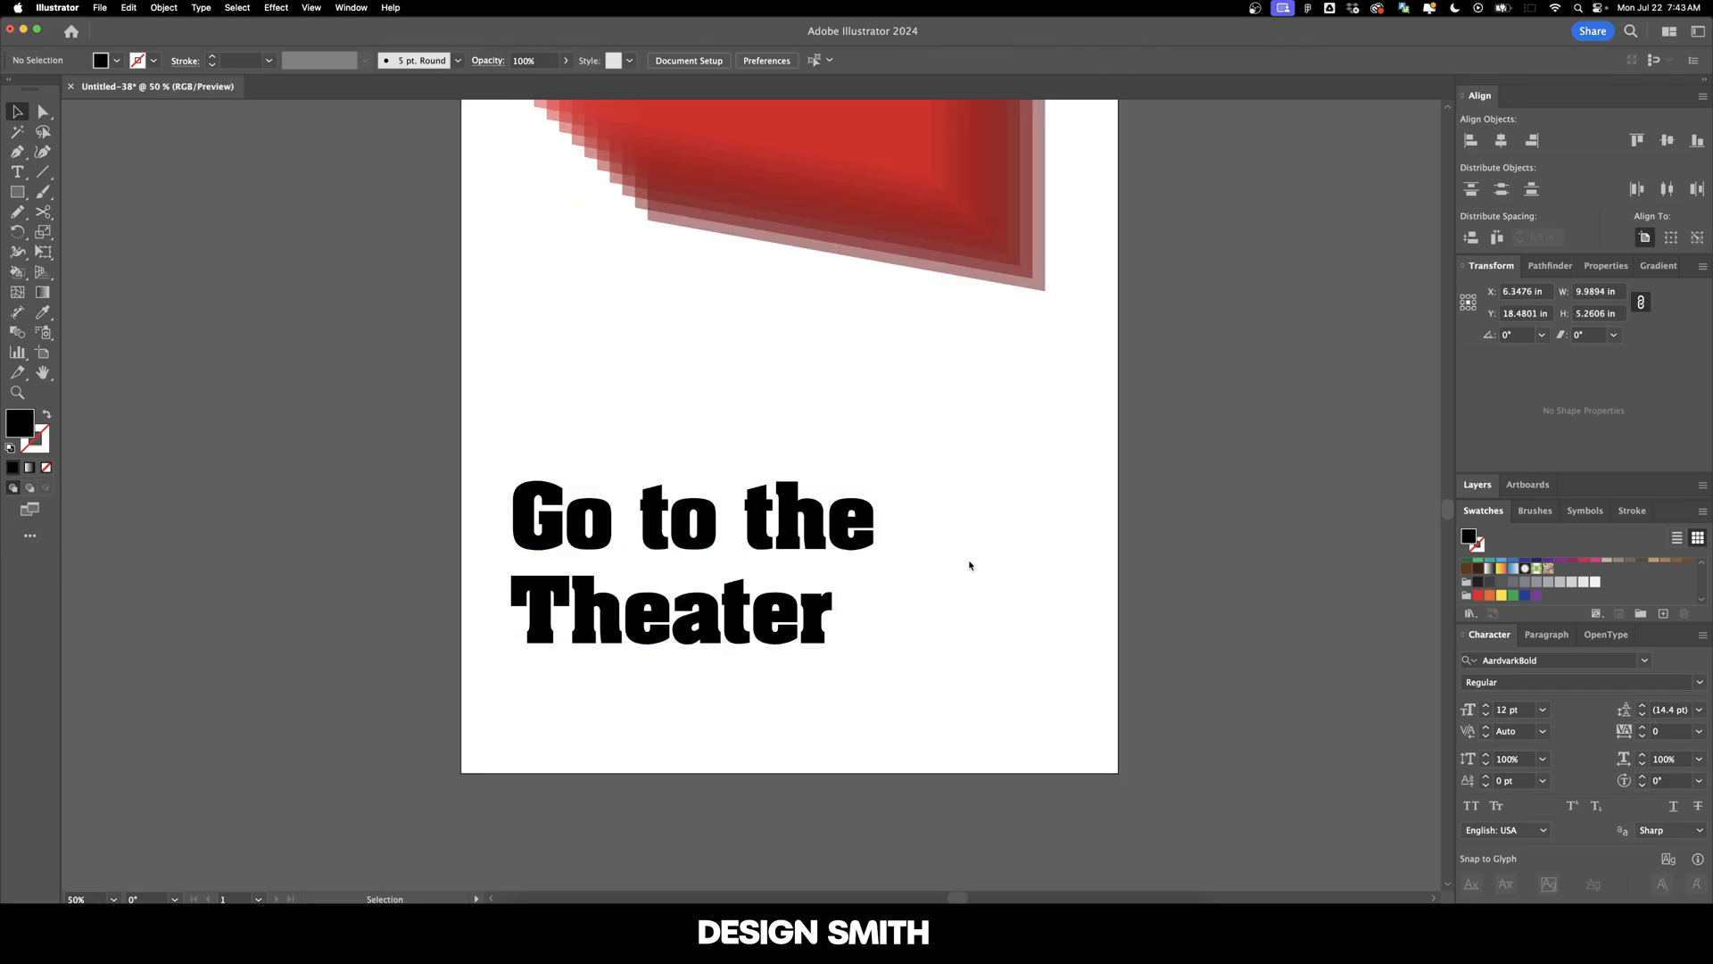
scroll(885, 540, right, 1)
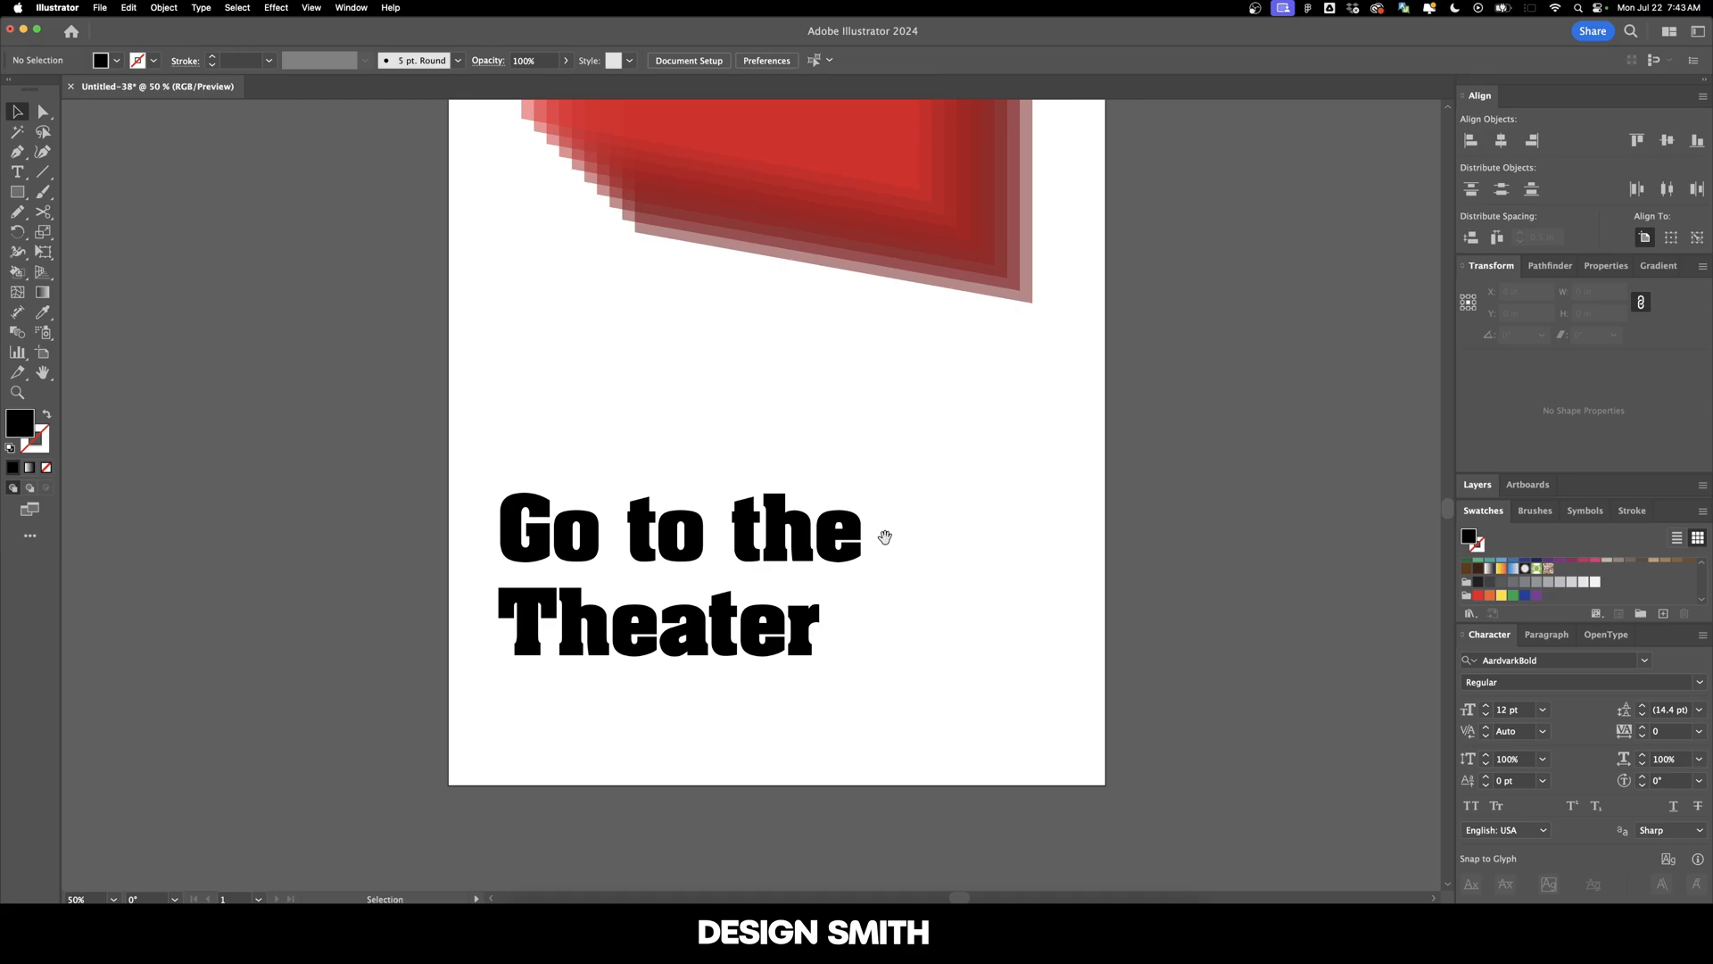
Set the "Go to the Theater" text in all caps and switch its kerning to Optical.
click(628, 654)
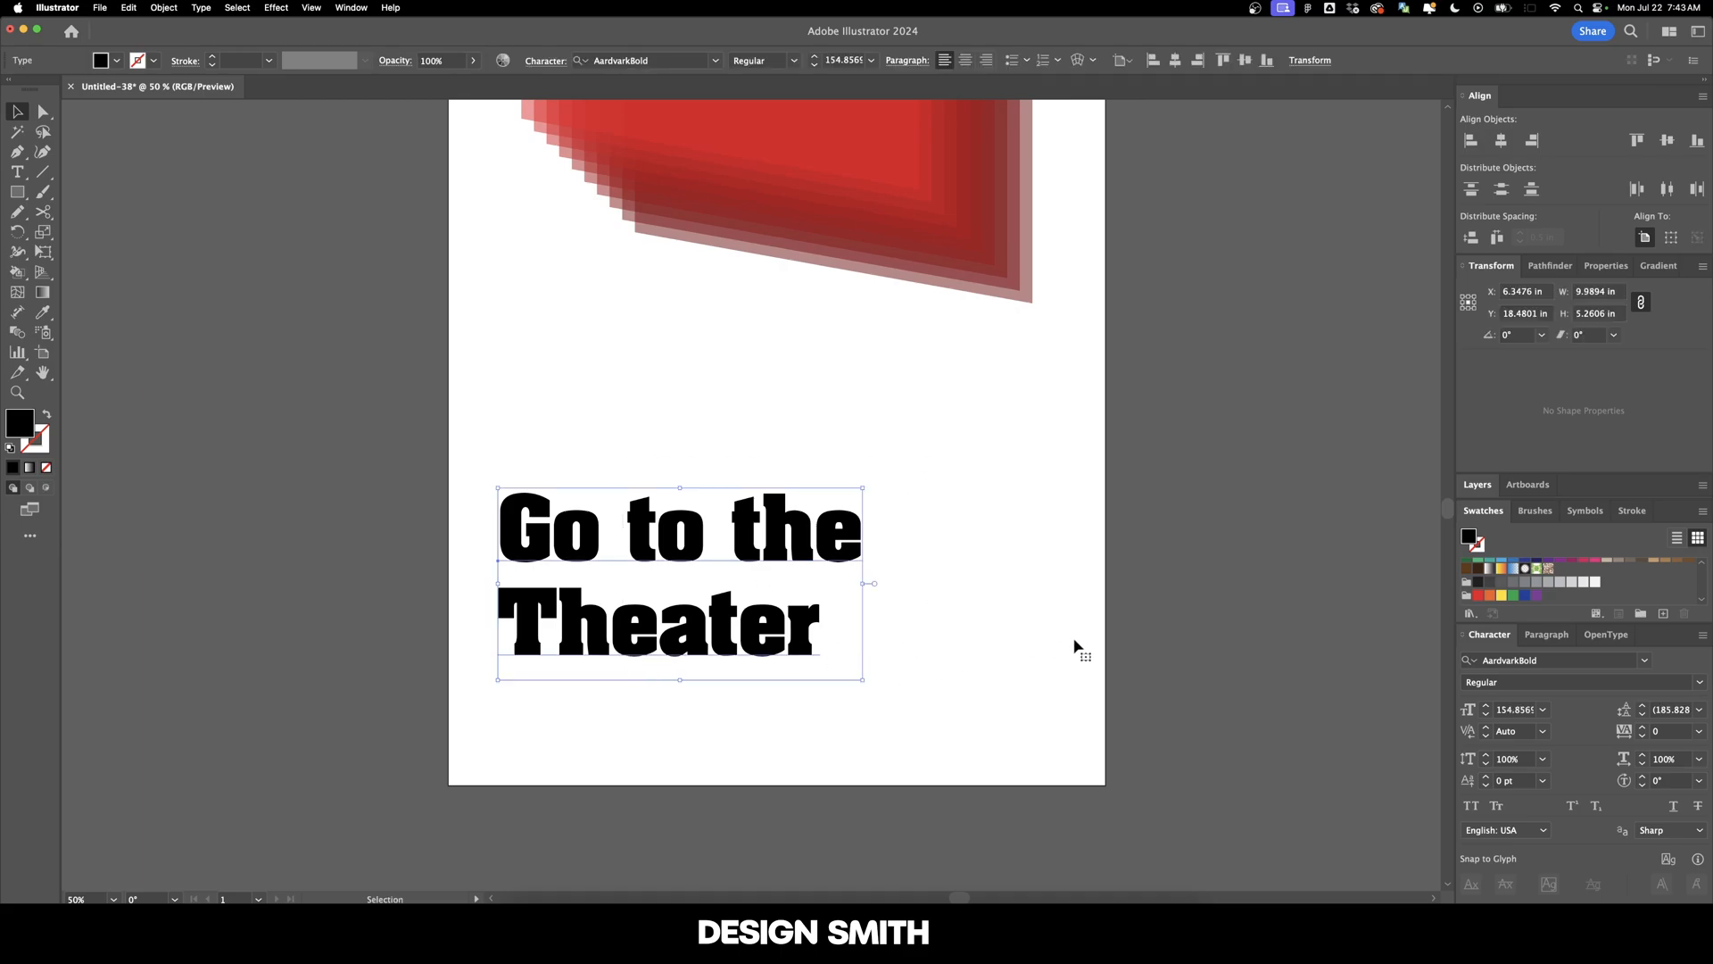
click(1471, 806)
click(1029, 570)
click(774, 627)
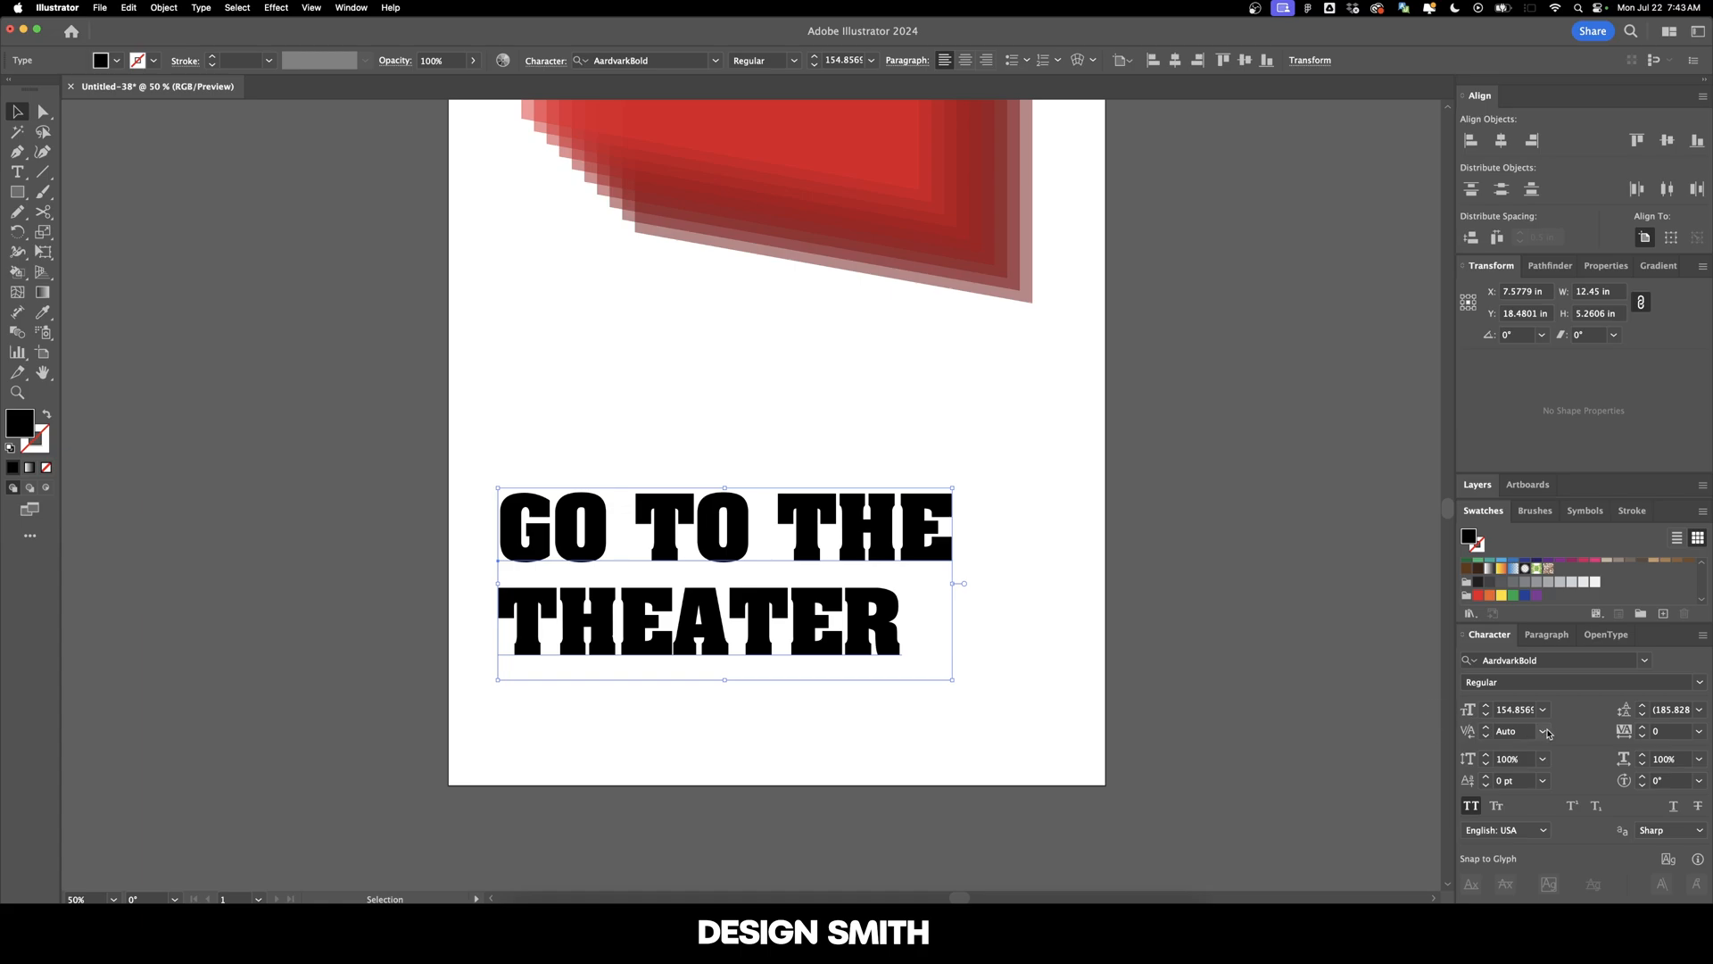
click(1541, 731)
click(1594, 426)
click(998, 545)
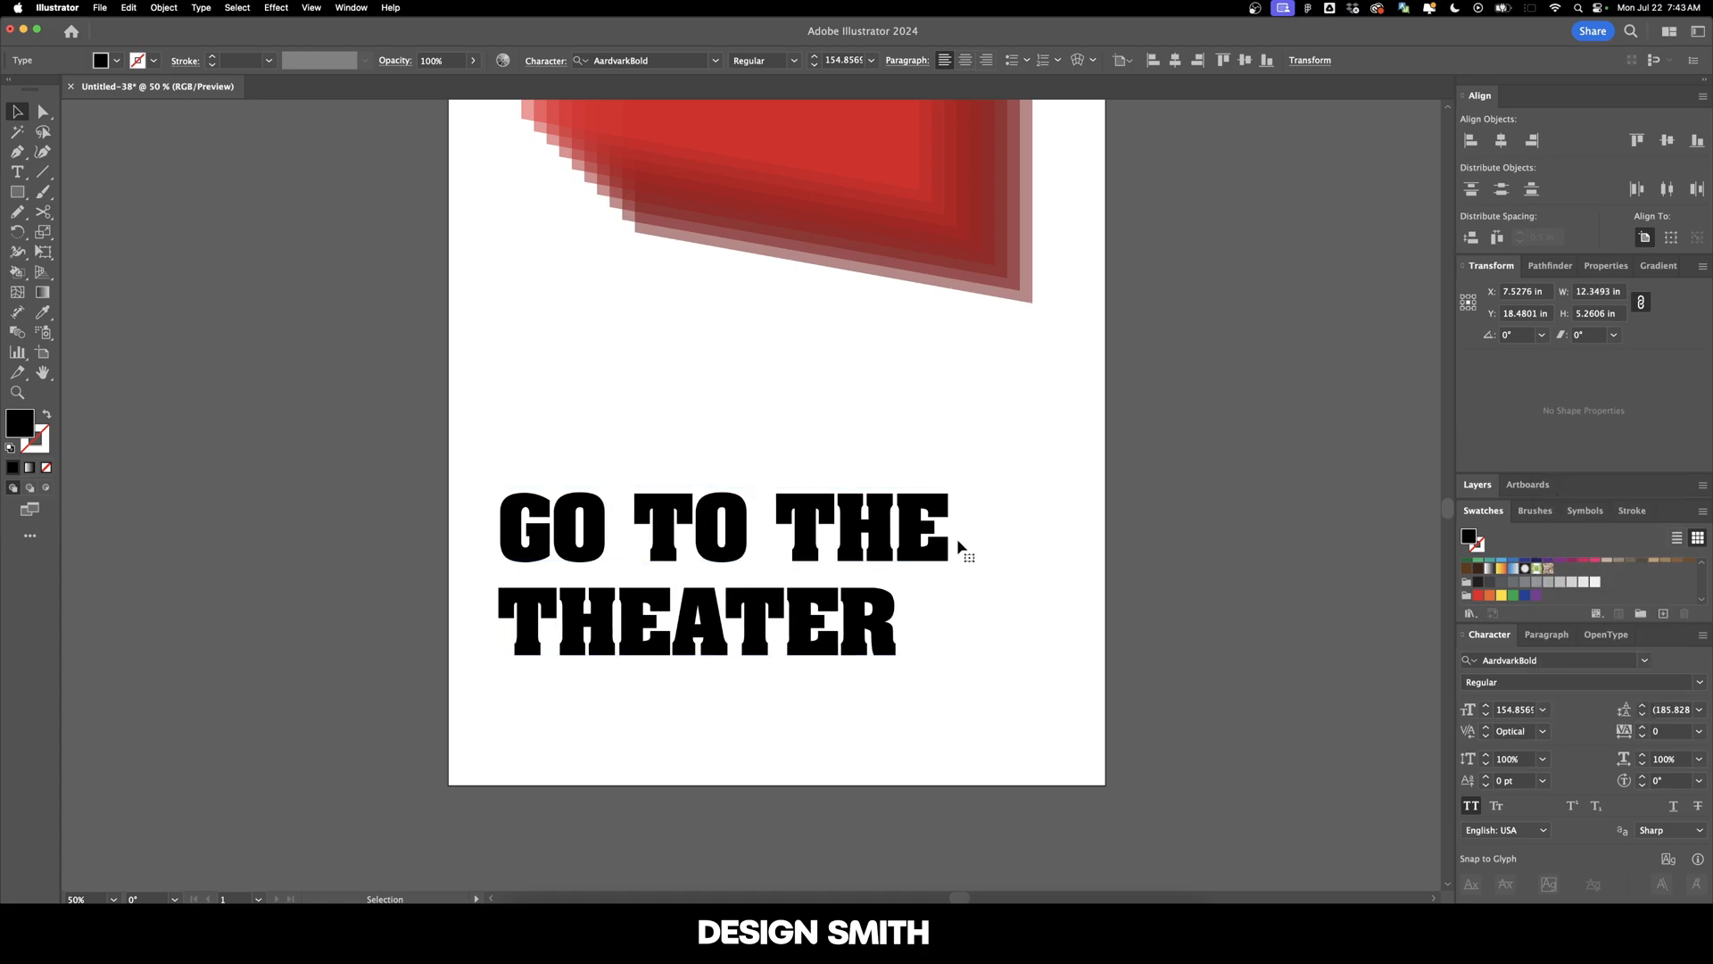
Tighten individual letter pairs in the line "GO TO THE" with kerning values of -20 and -40.
double_click(715, 530)
click(1531, 732)
text(-20)
key(Return)
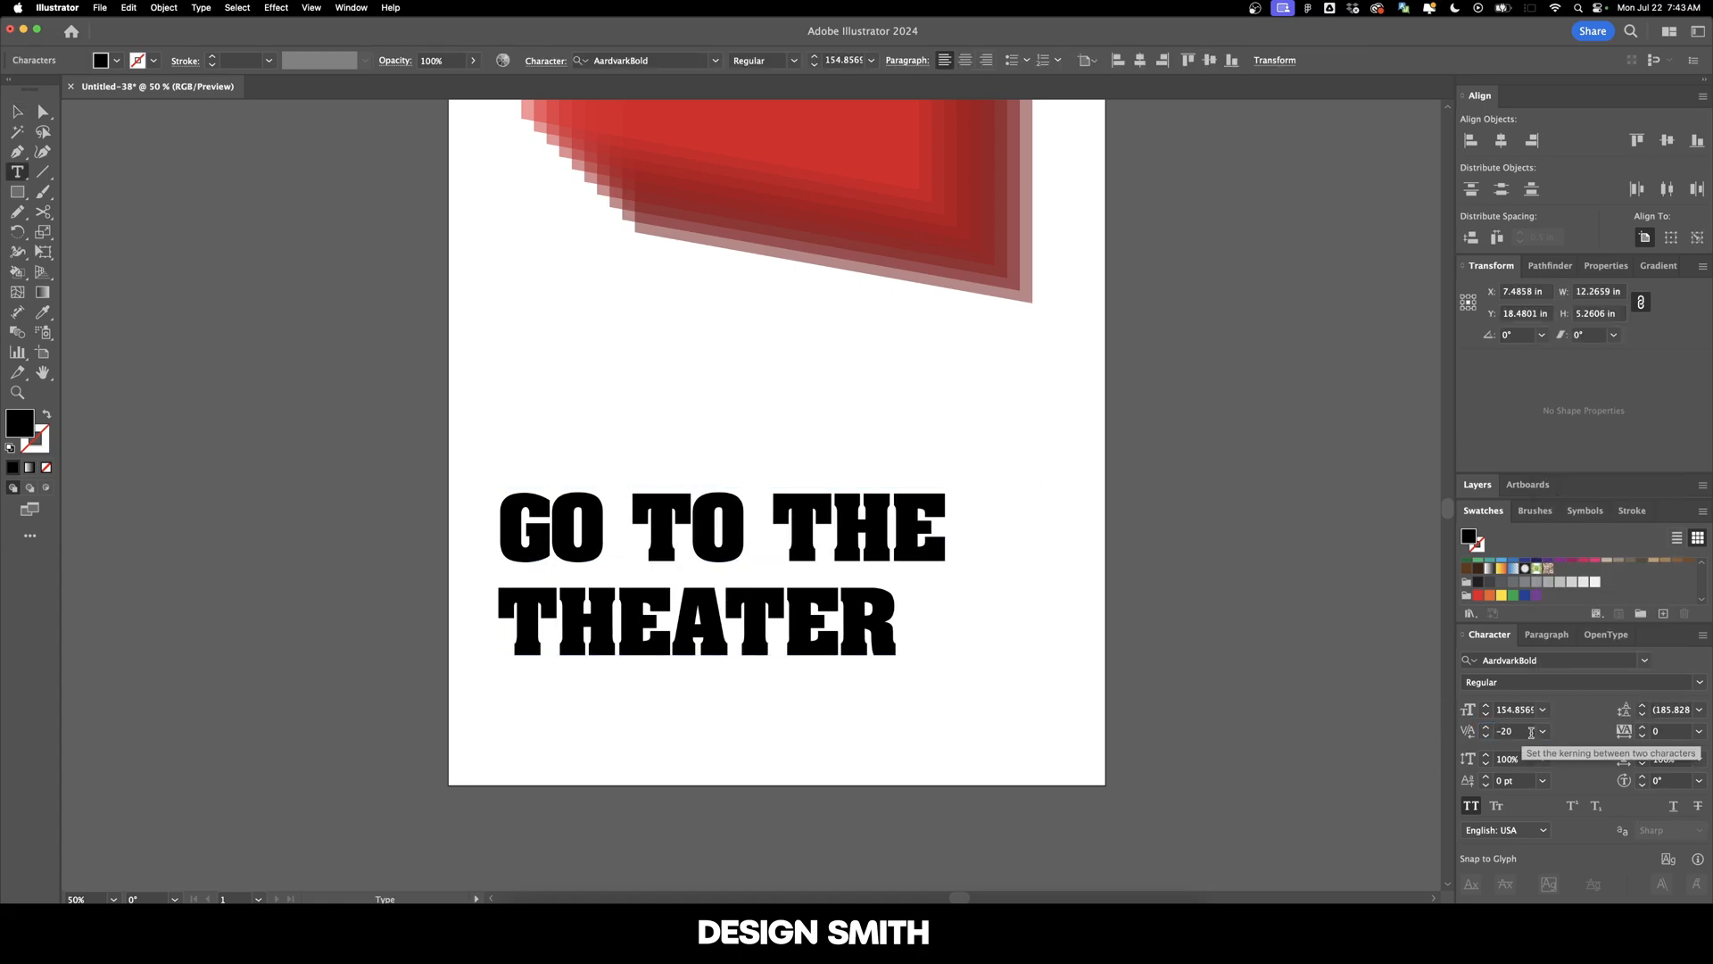
click(1531, 731)
text(-20)
key(Return)
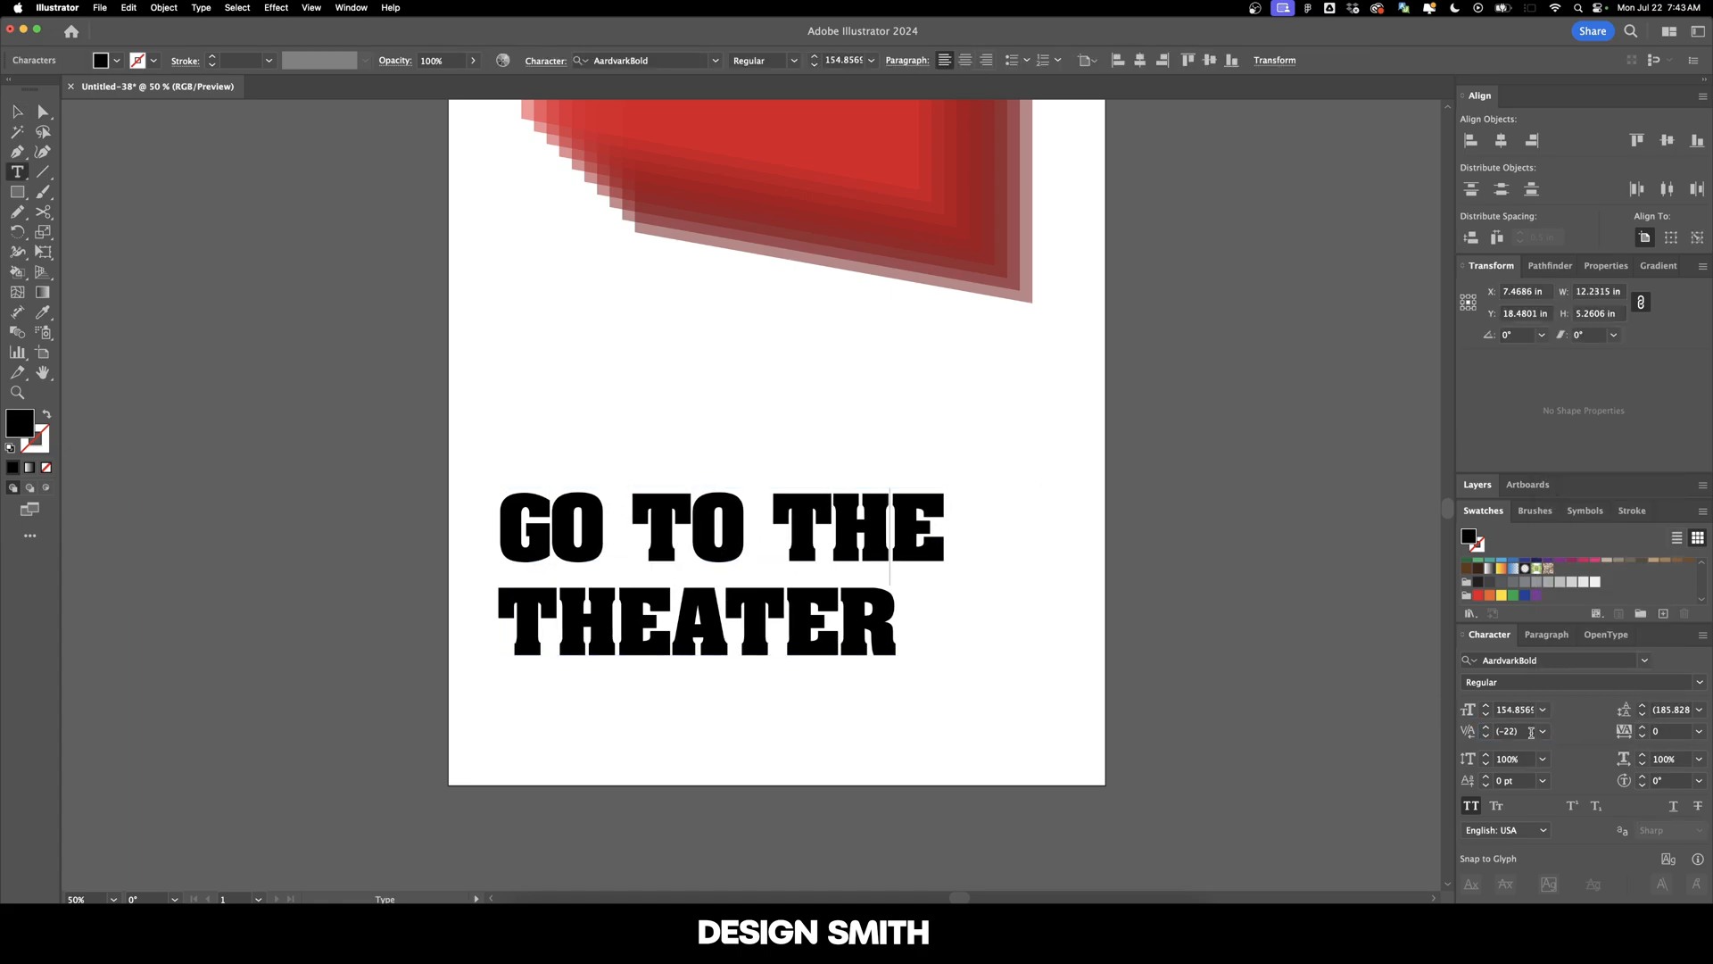
click(1531, 732)
text(-40)
key(Return)
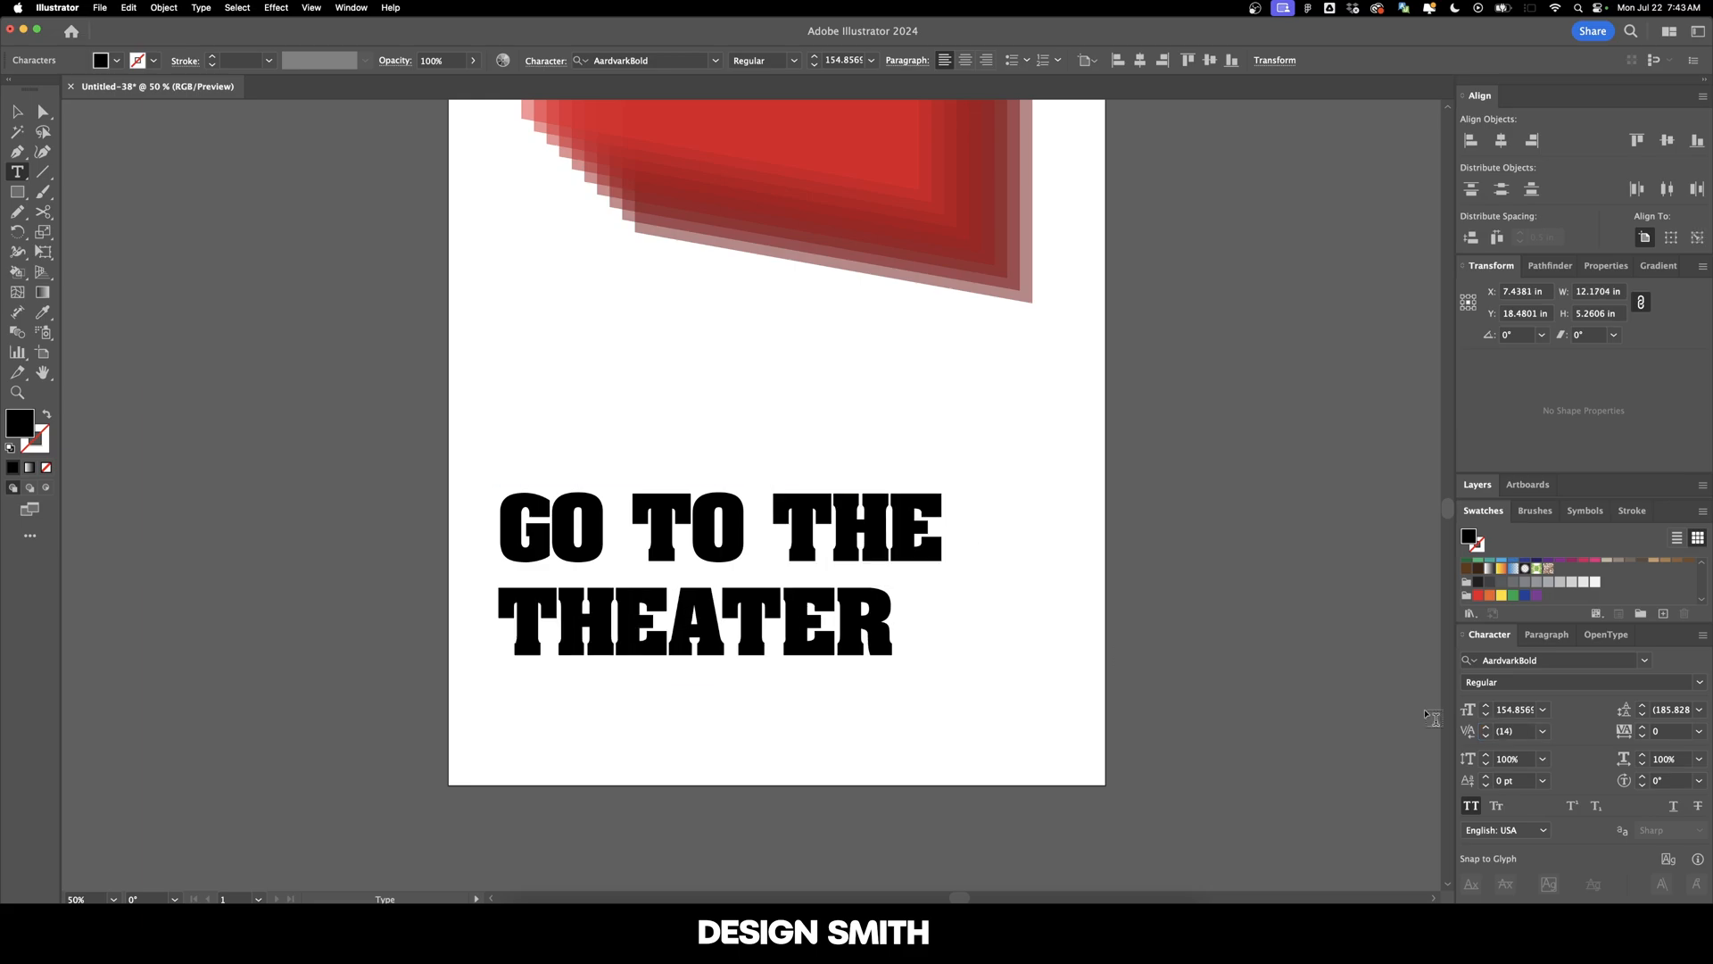
Tighten the kerning between loosely spaced letters in the line "THEATER".
key(alt+Left)
key(alt+Left)
key(alt+Left)
key(alt+Left)
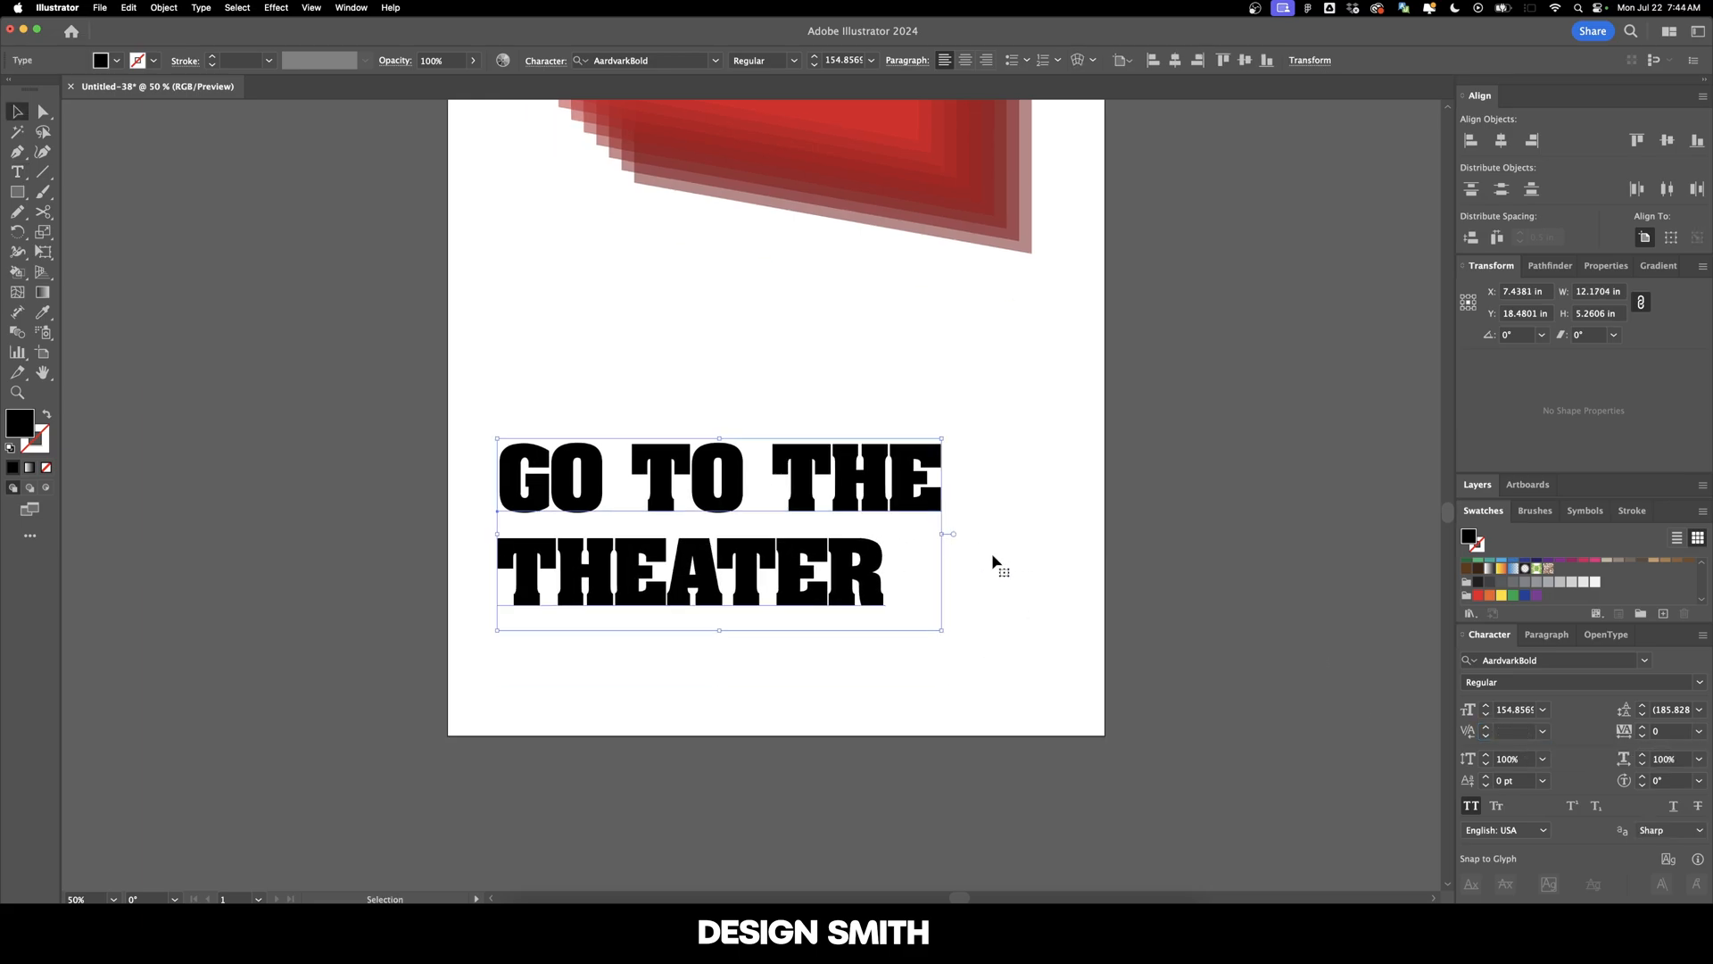
Set the two-line text's font size to 150 pt and tighten its leading to 135 pt.
click(1511, 709)
text(150)
key(Return)
key(Tab)
key(Down)
key(Down)
key(Down)
key(Down)
key(Down)
key(Down)
key(Down)
key(Down)
key(Down)
key(Down)
key(Down)
key(Down)
key(Down)
key(Down)
key(Down)
key(Down)
key(Down)
key(Down)
key(Down)
key(Down)
key(Down)
key(Down)
key(Down)
key(Return)
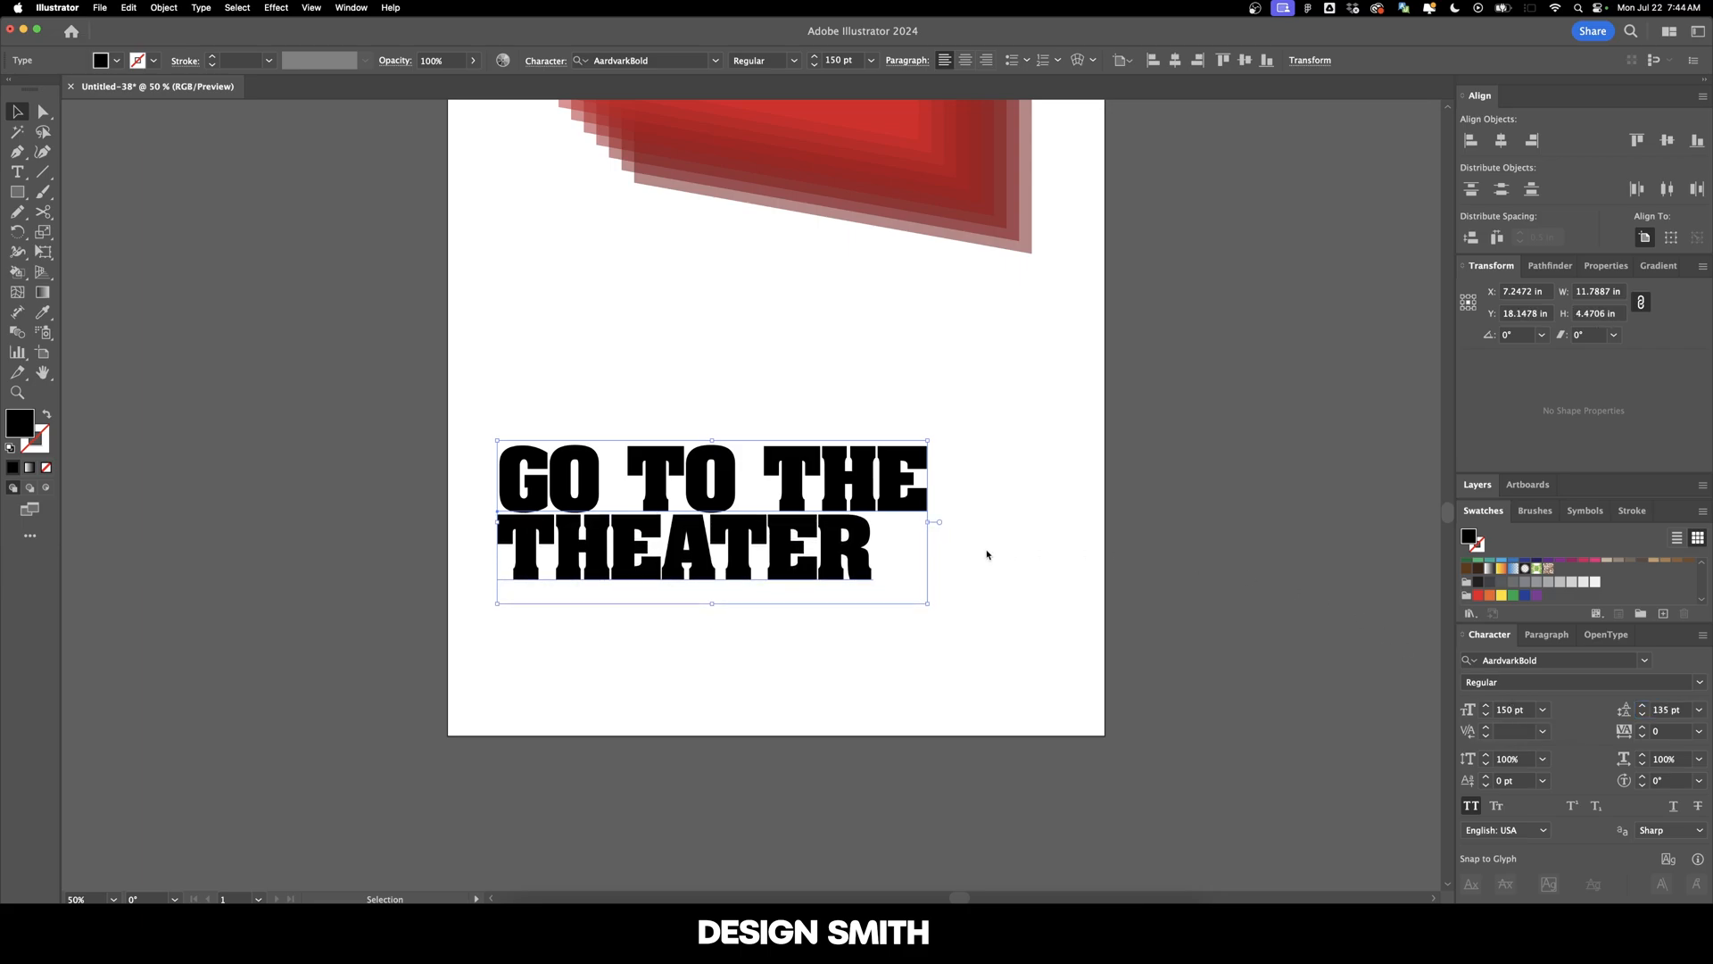
Add a period after "THEATER" and tighten the kerning between it and the final R.
text(.)
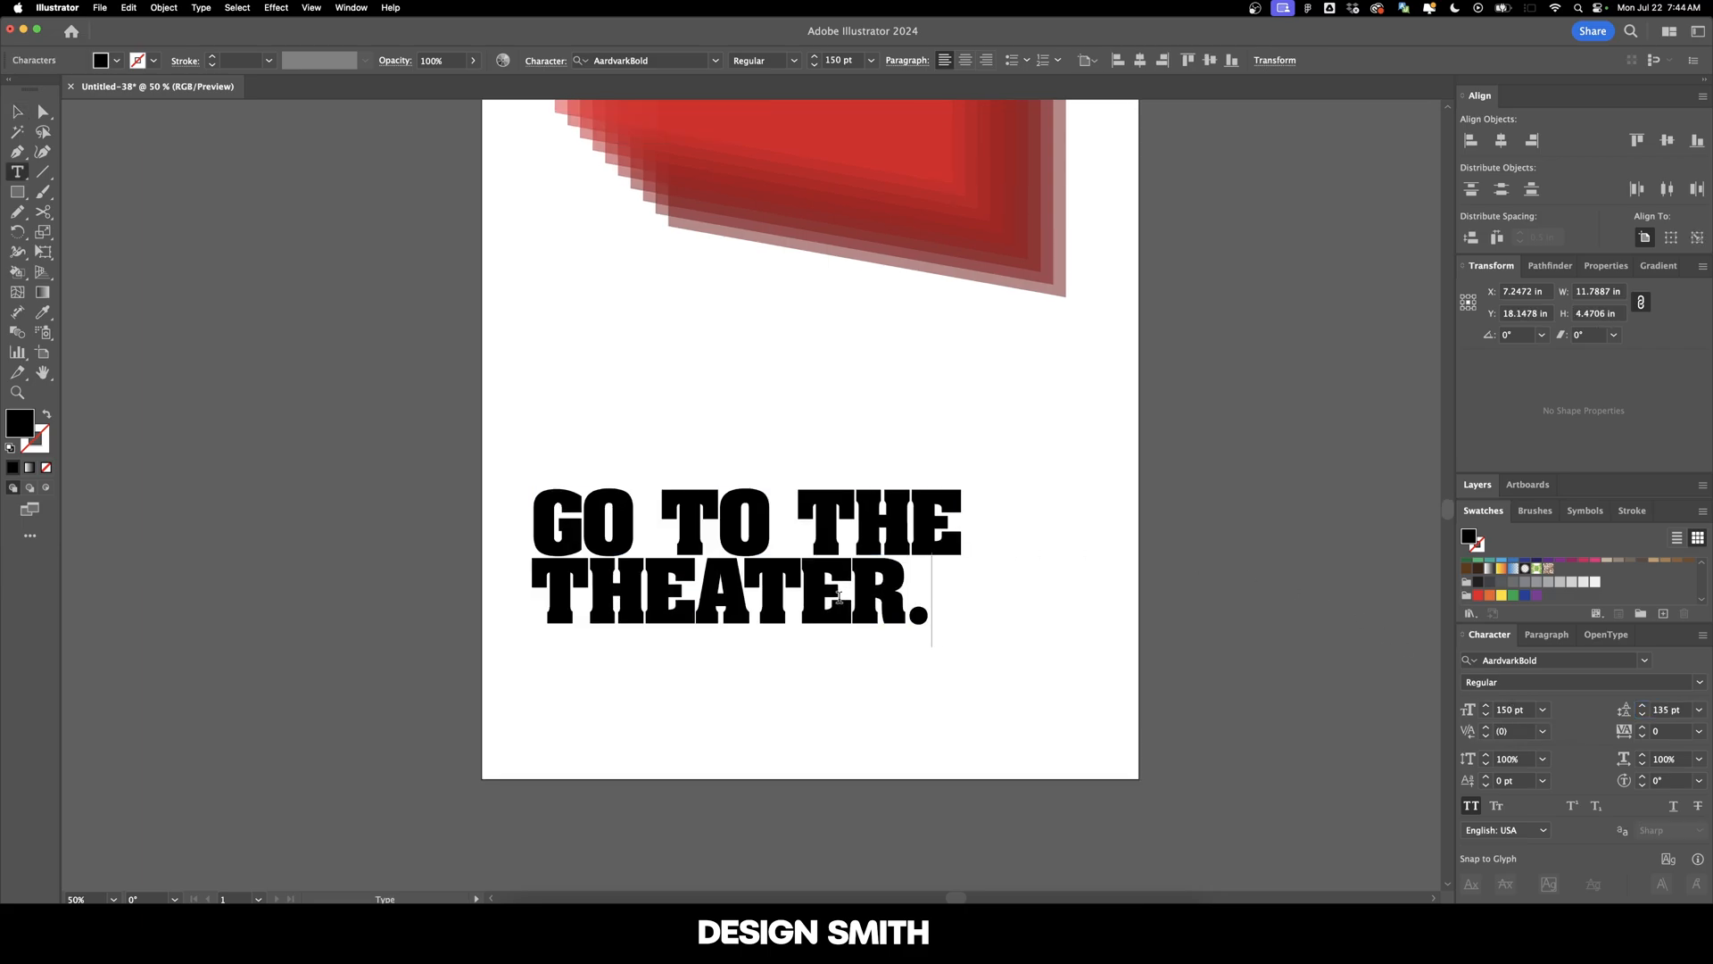
key(Left)
click(1511, 731)
key(shift+Down)
key(shift+Down)
key(shift+Down)
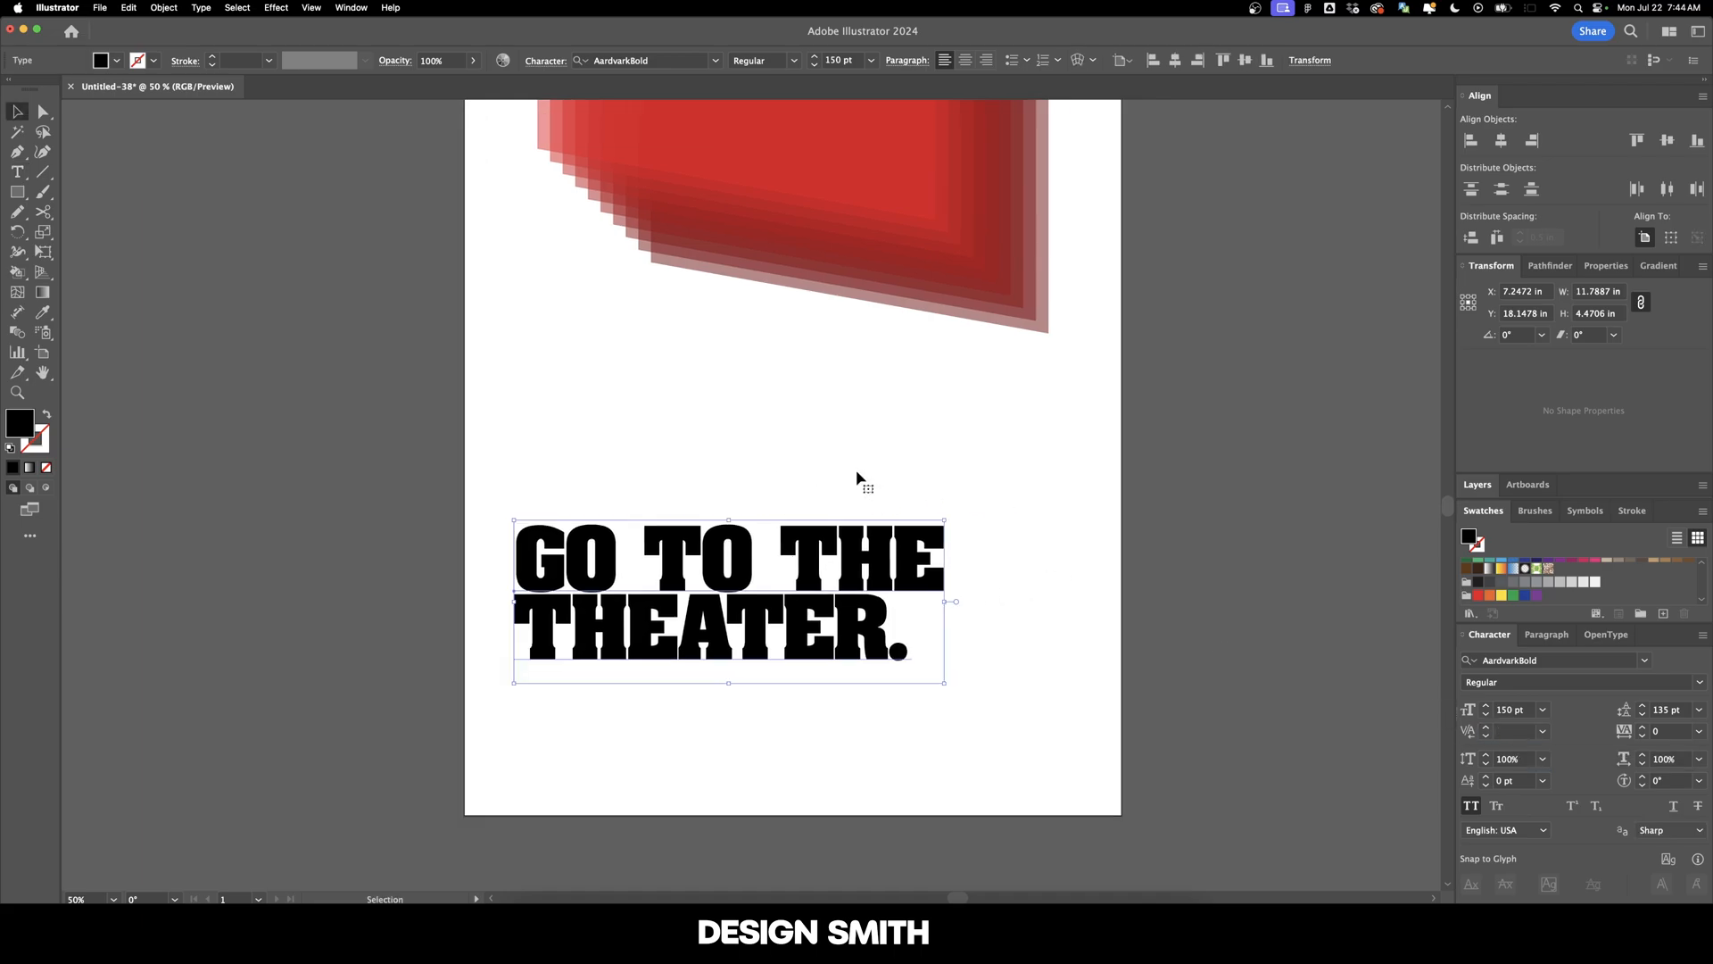
Convert the text to outlines and scale it proportionally from its left edge to 8 in wide.
key(shift+super+o)
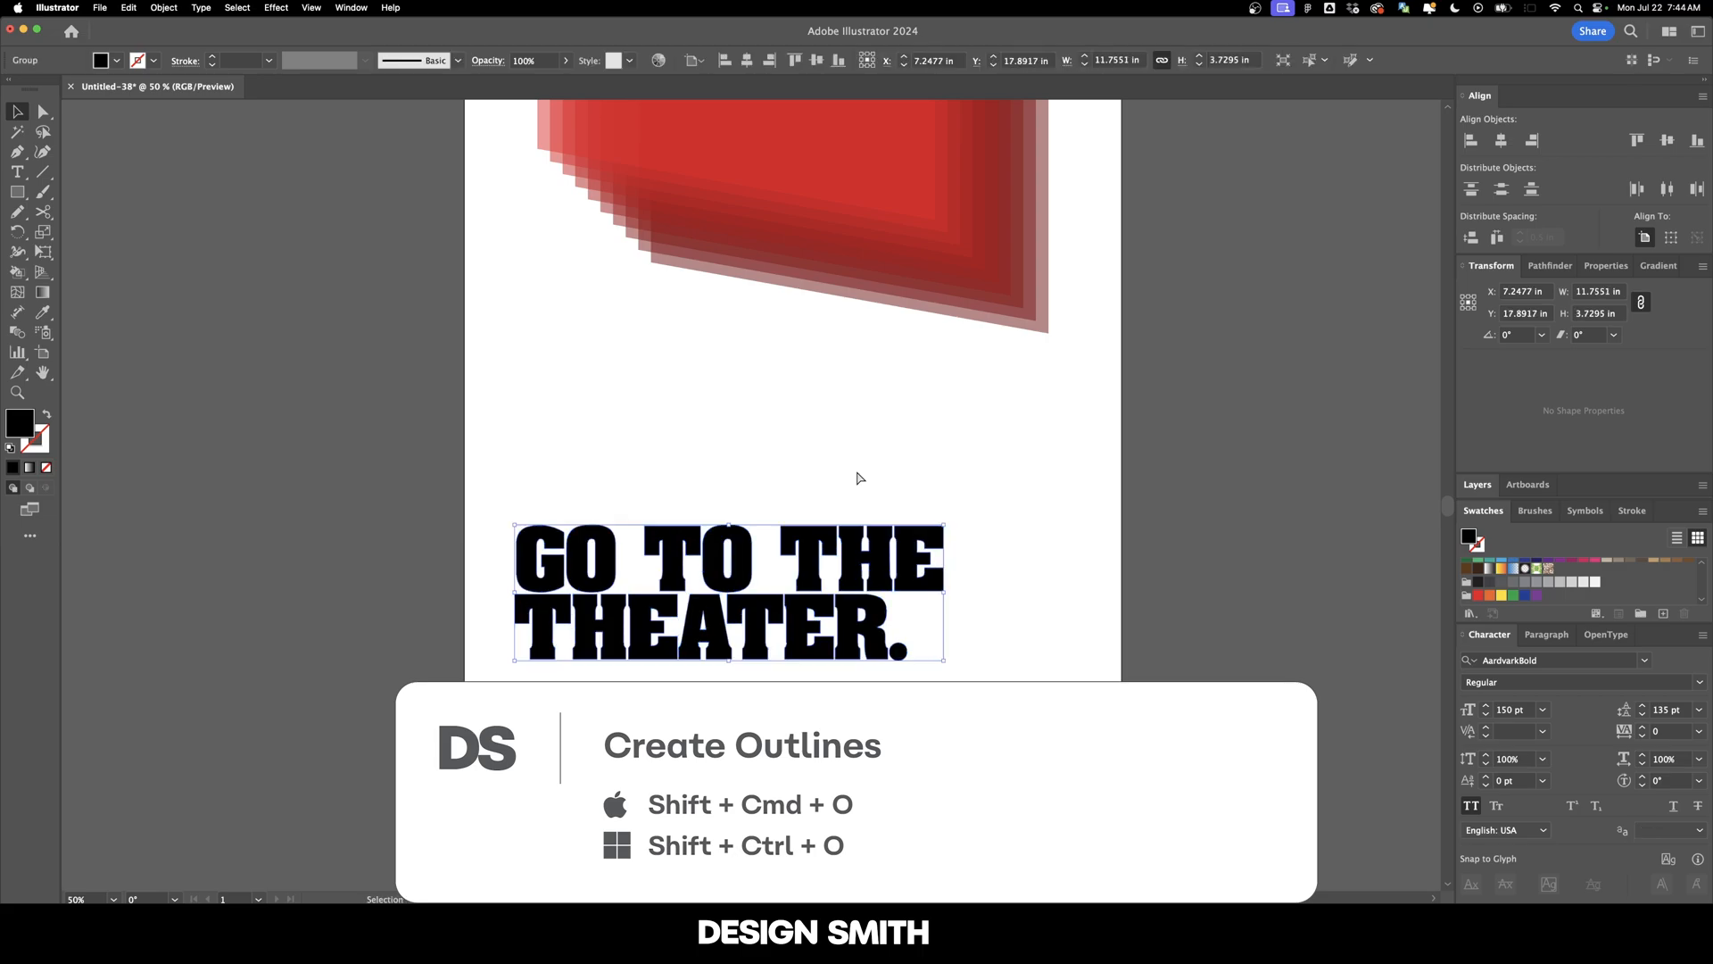
click(1463, 303)
click(1609, 293)
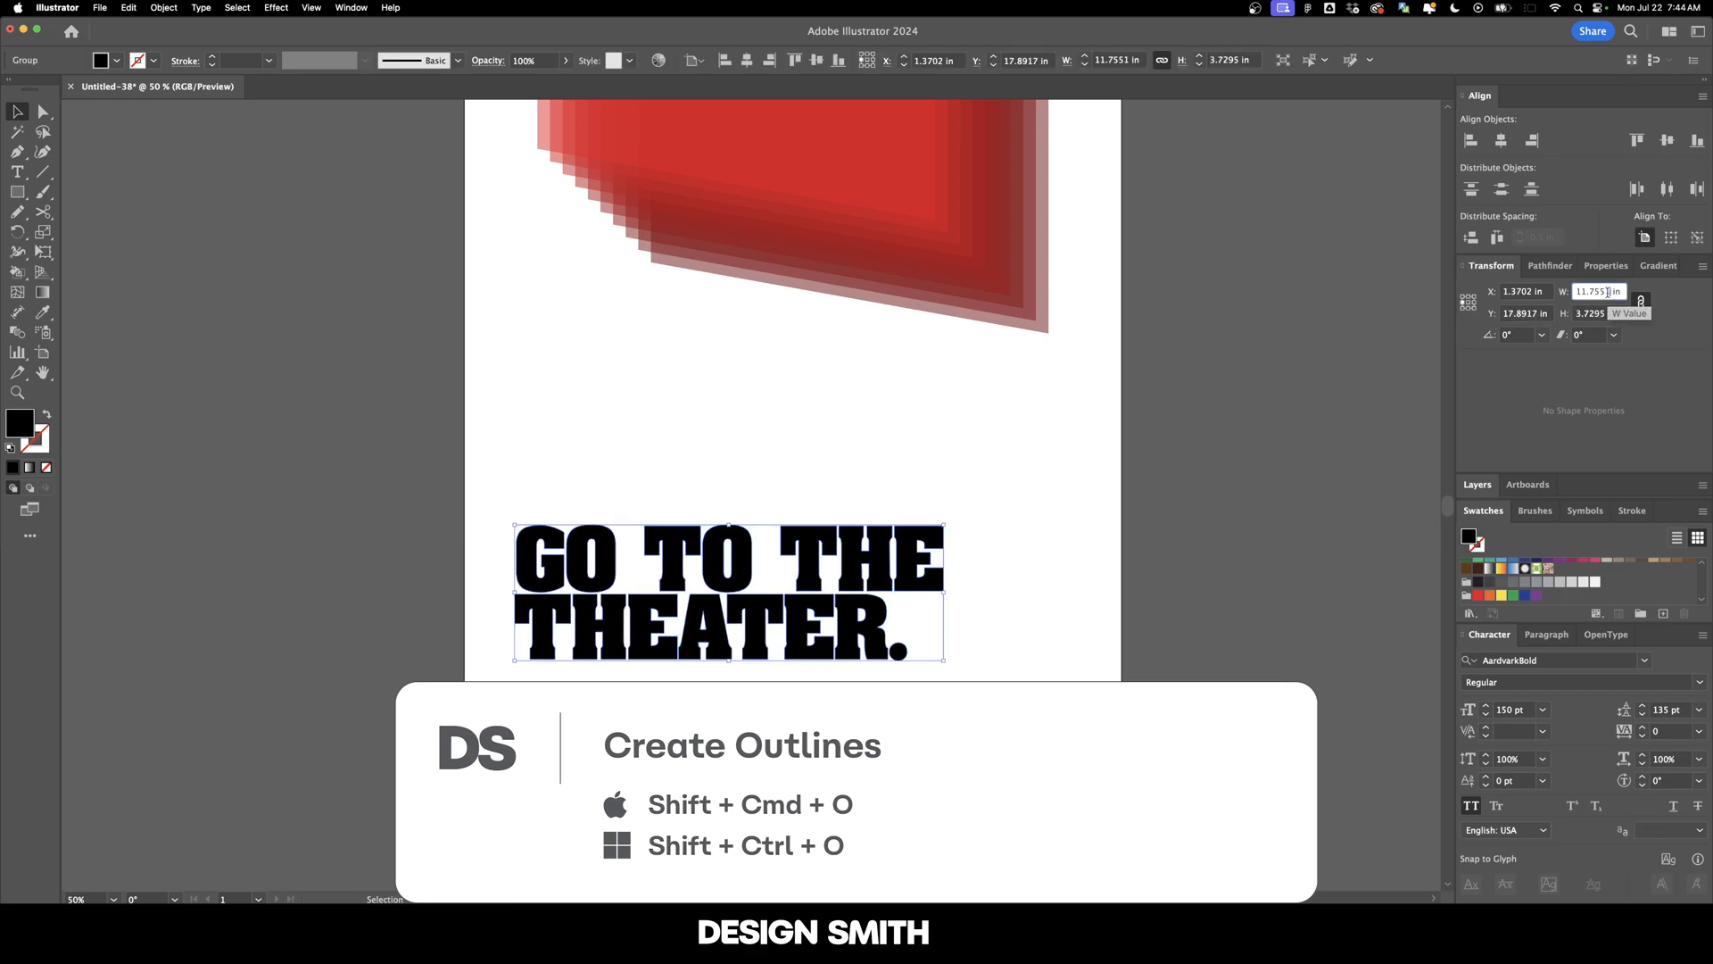
key(shift+Down)
key(shift+Down)
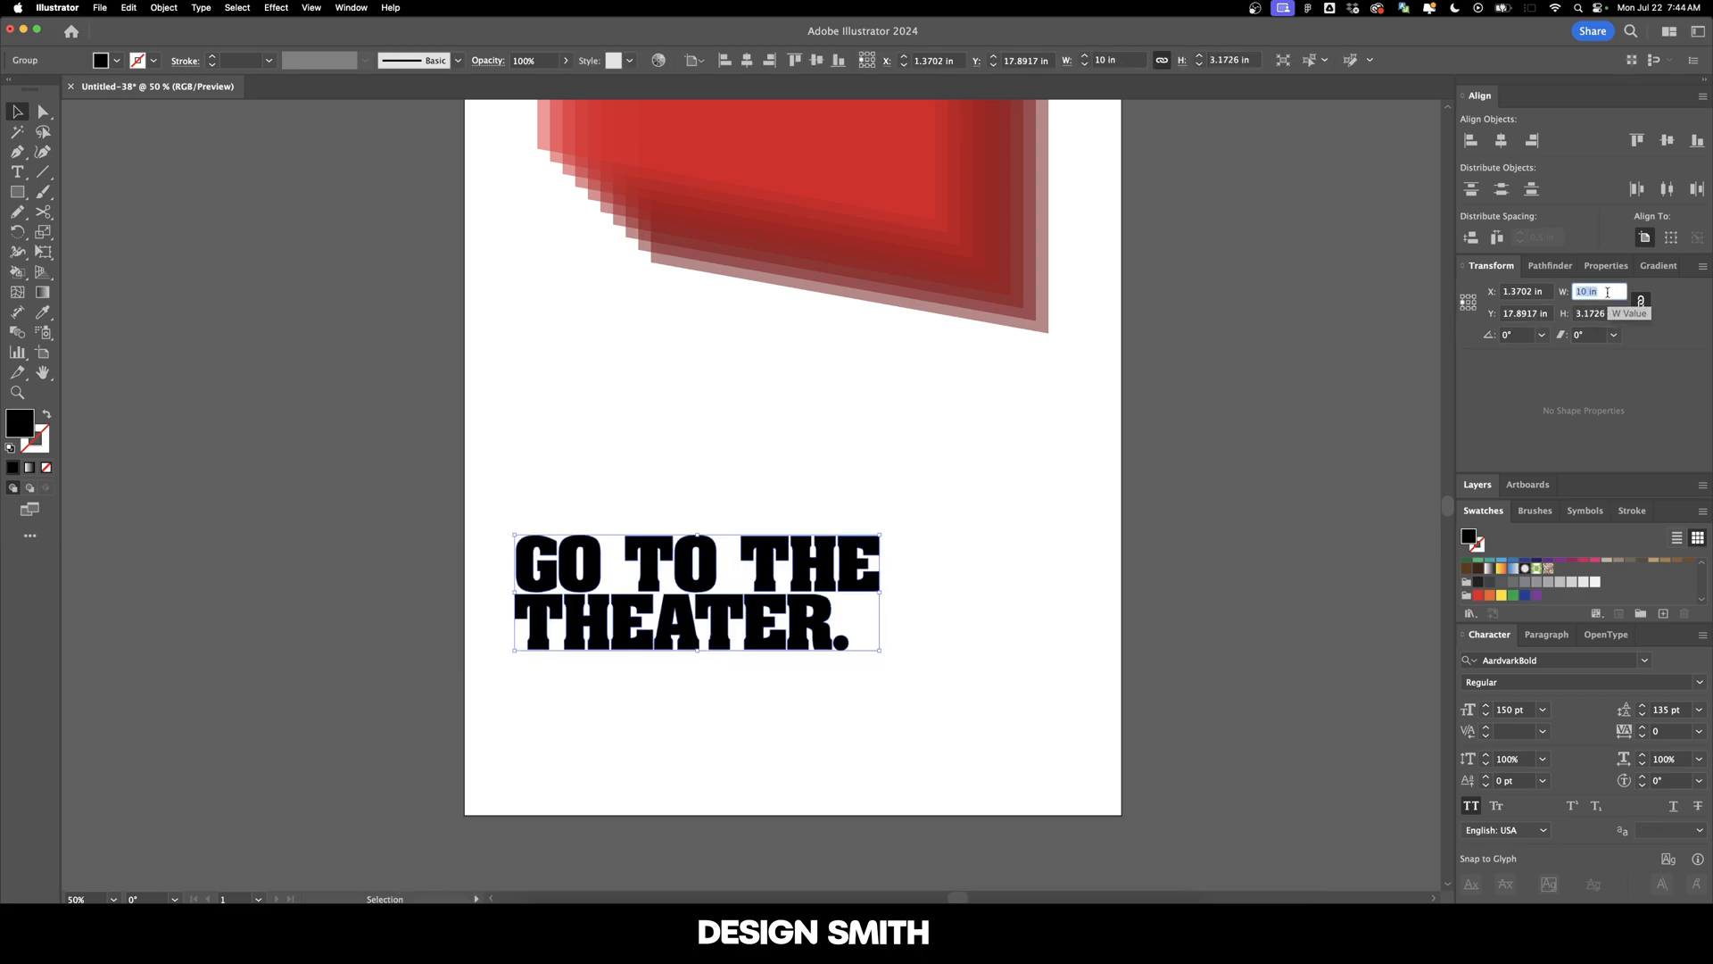
key(shift+Down)
key(shift+Down)
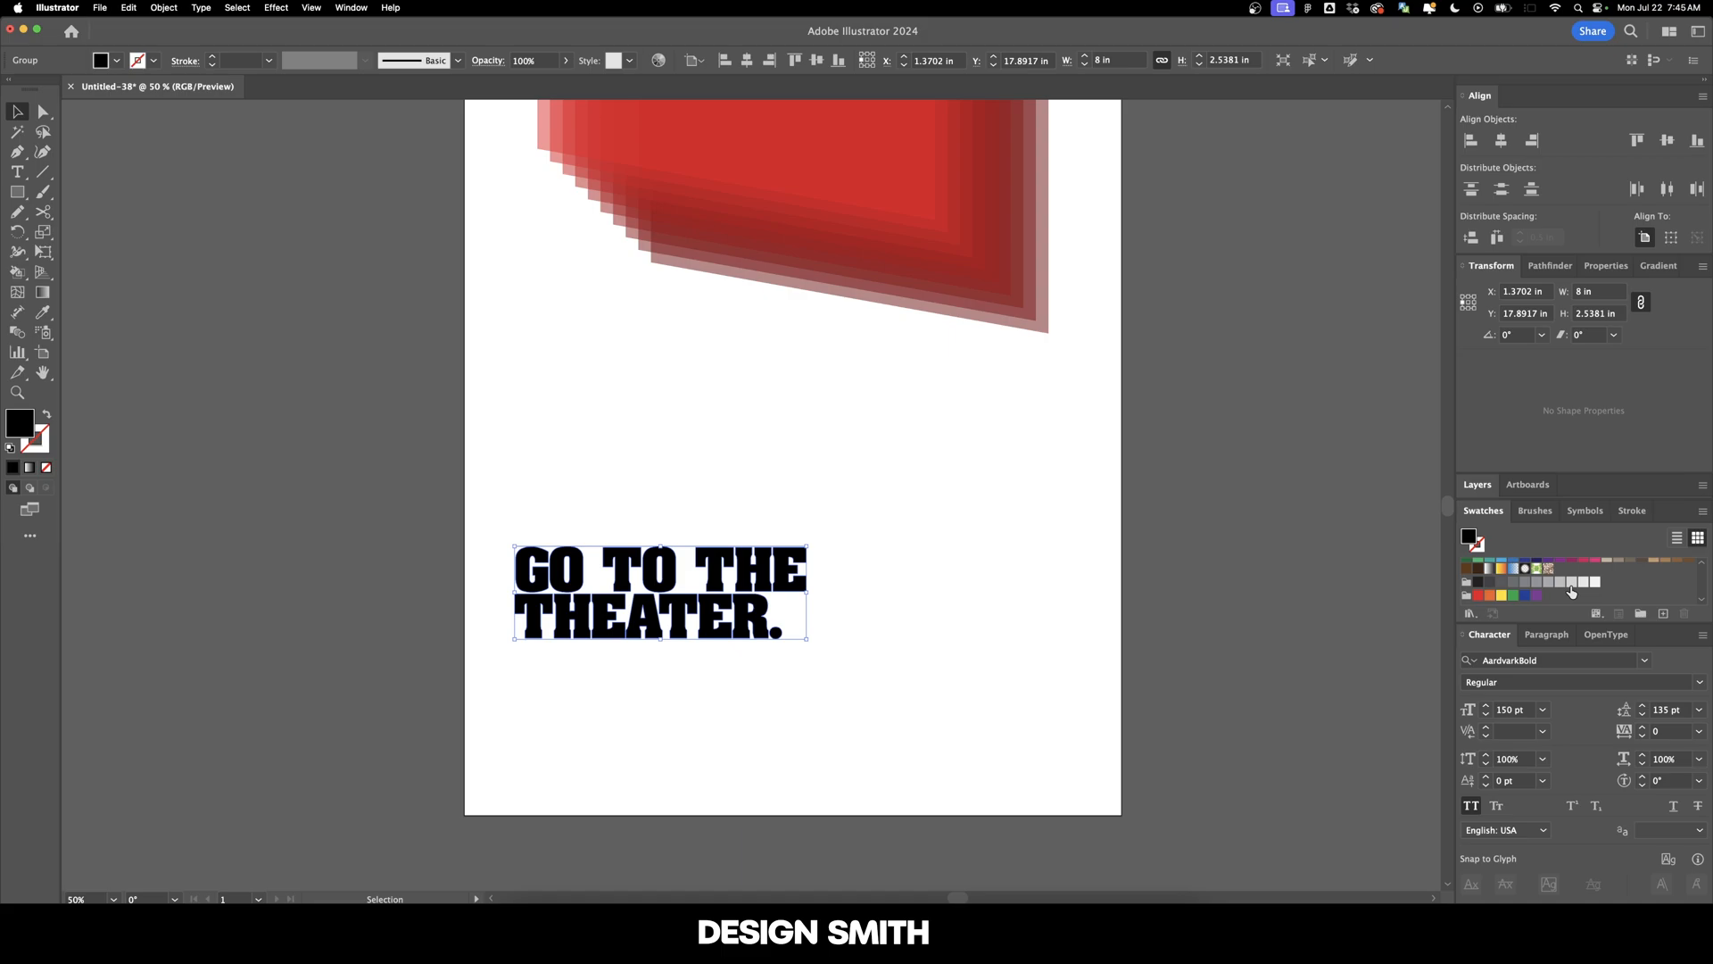
Fill the outlined text with light gray #eaeaea, at 0% saturation and 92% brightness.
scroll(1566, 600, up, 2)
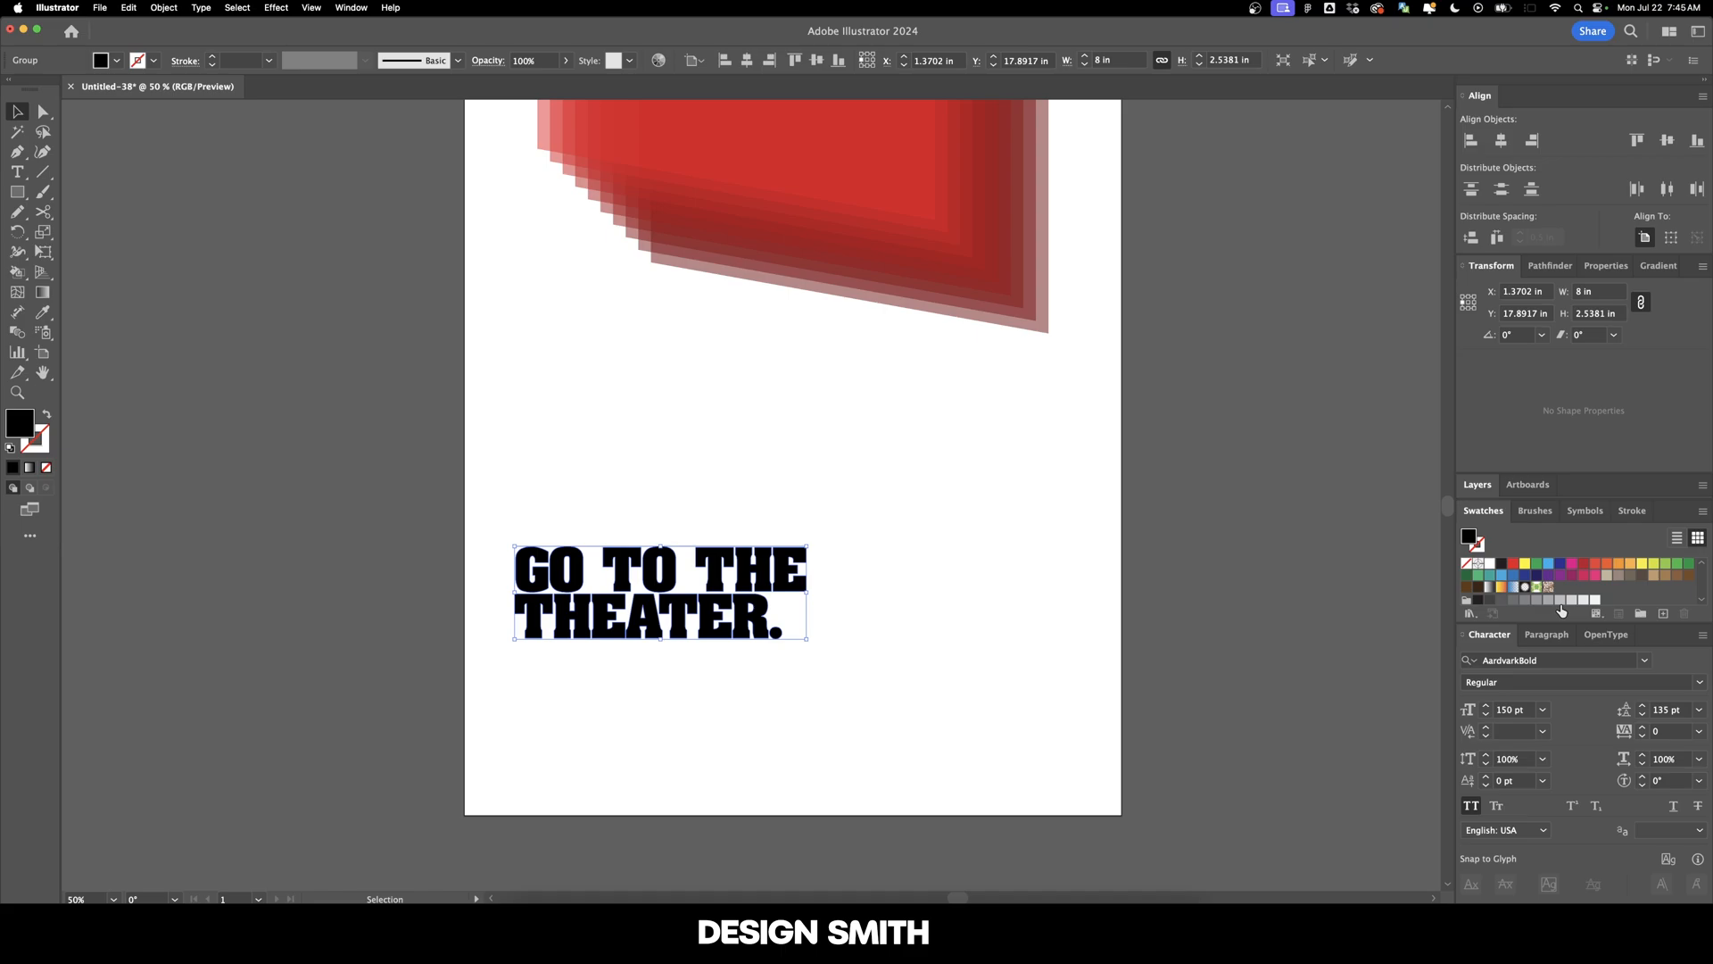
double_click(20, 423)
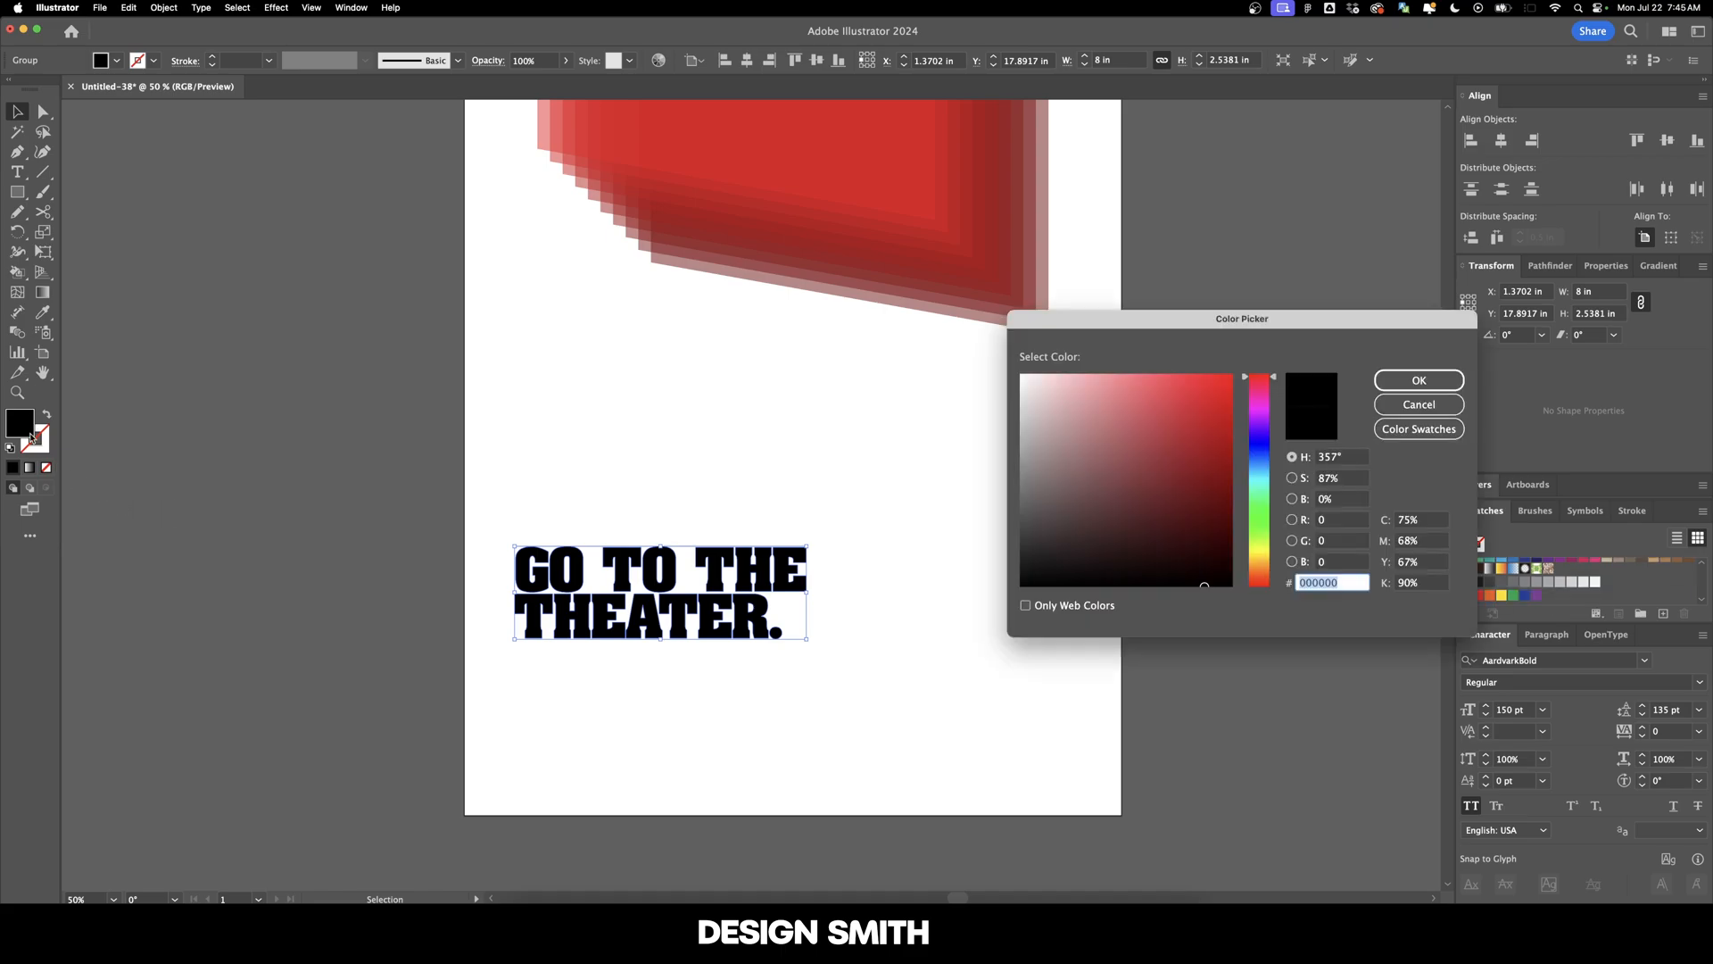
drag(1028, 427, 1020, 378)
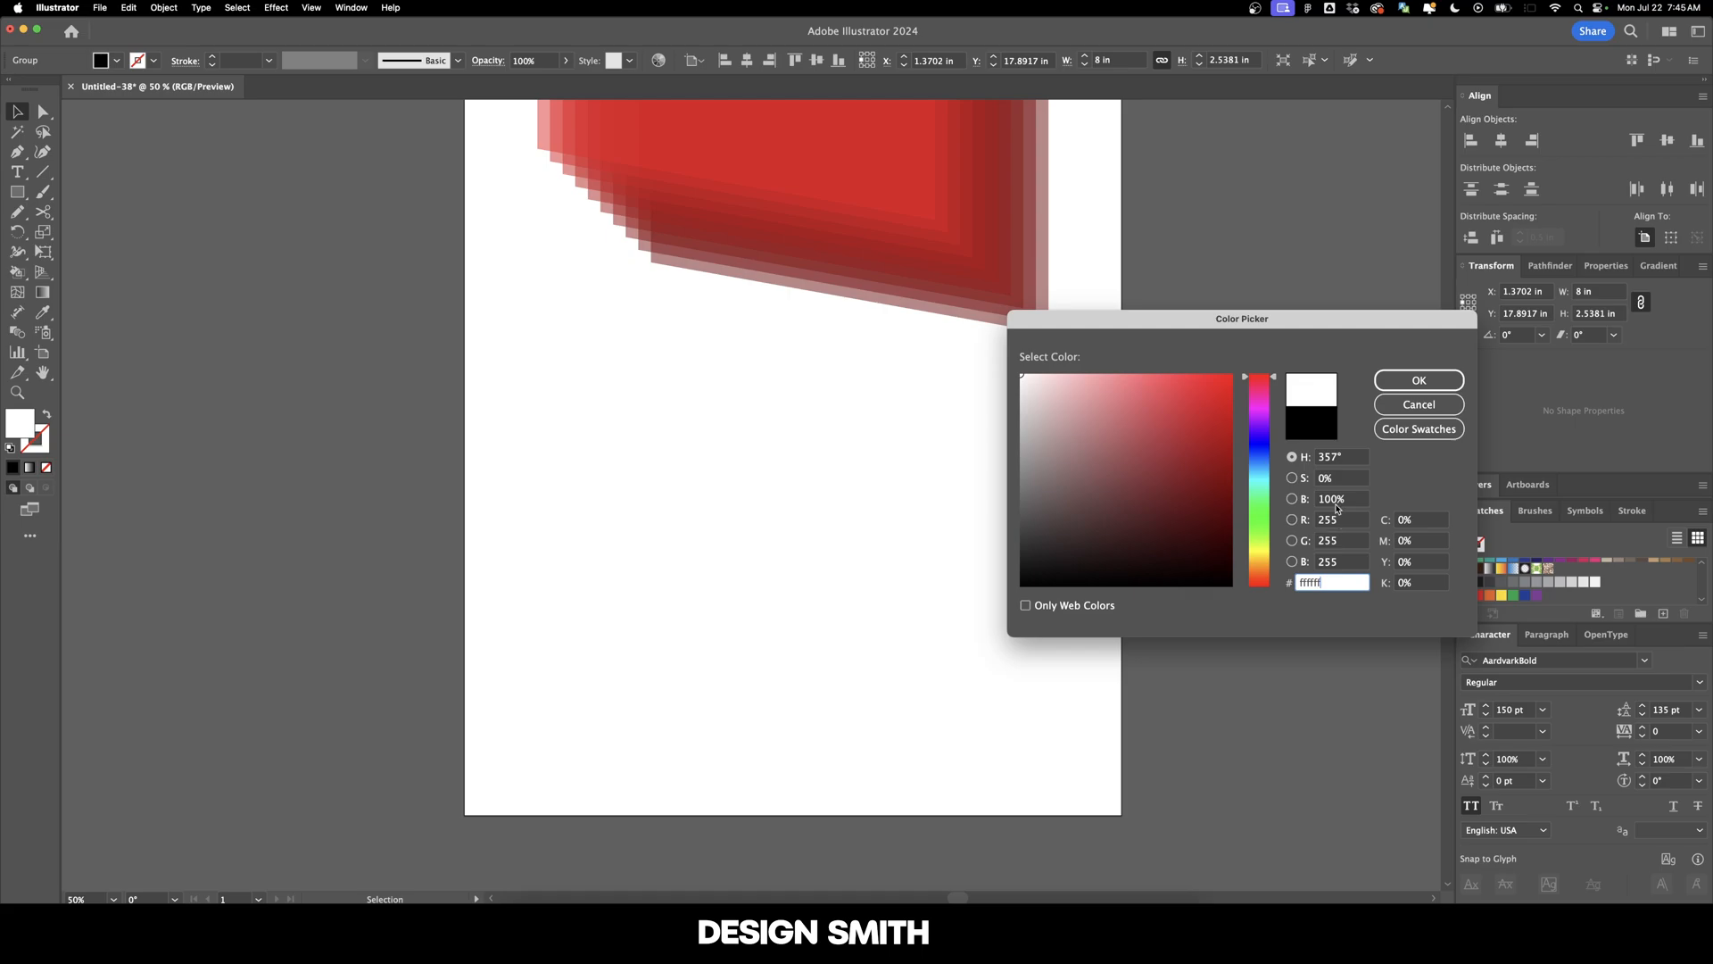
click(1337, 499)
double_click(1337, 500)
key(Down)
key(Down)
key(Down)
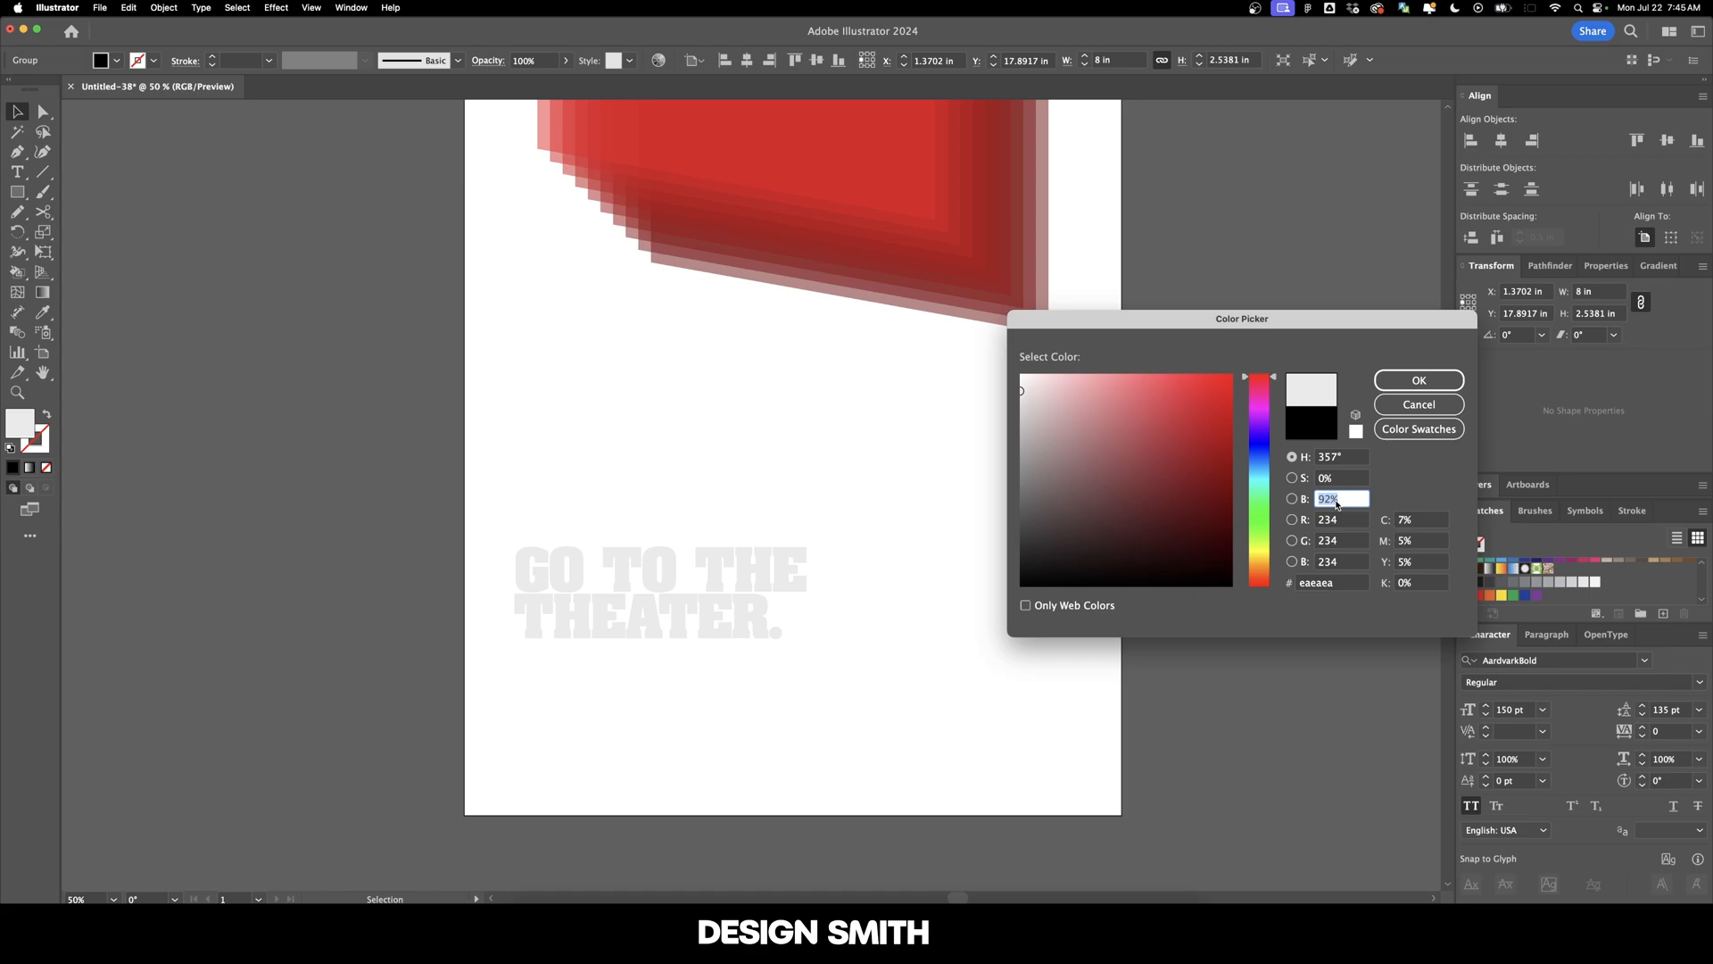
key(Return)
click(893, 515)
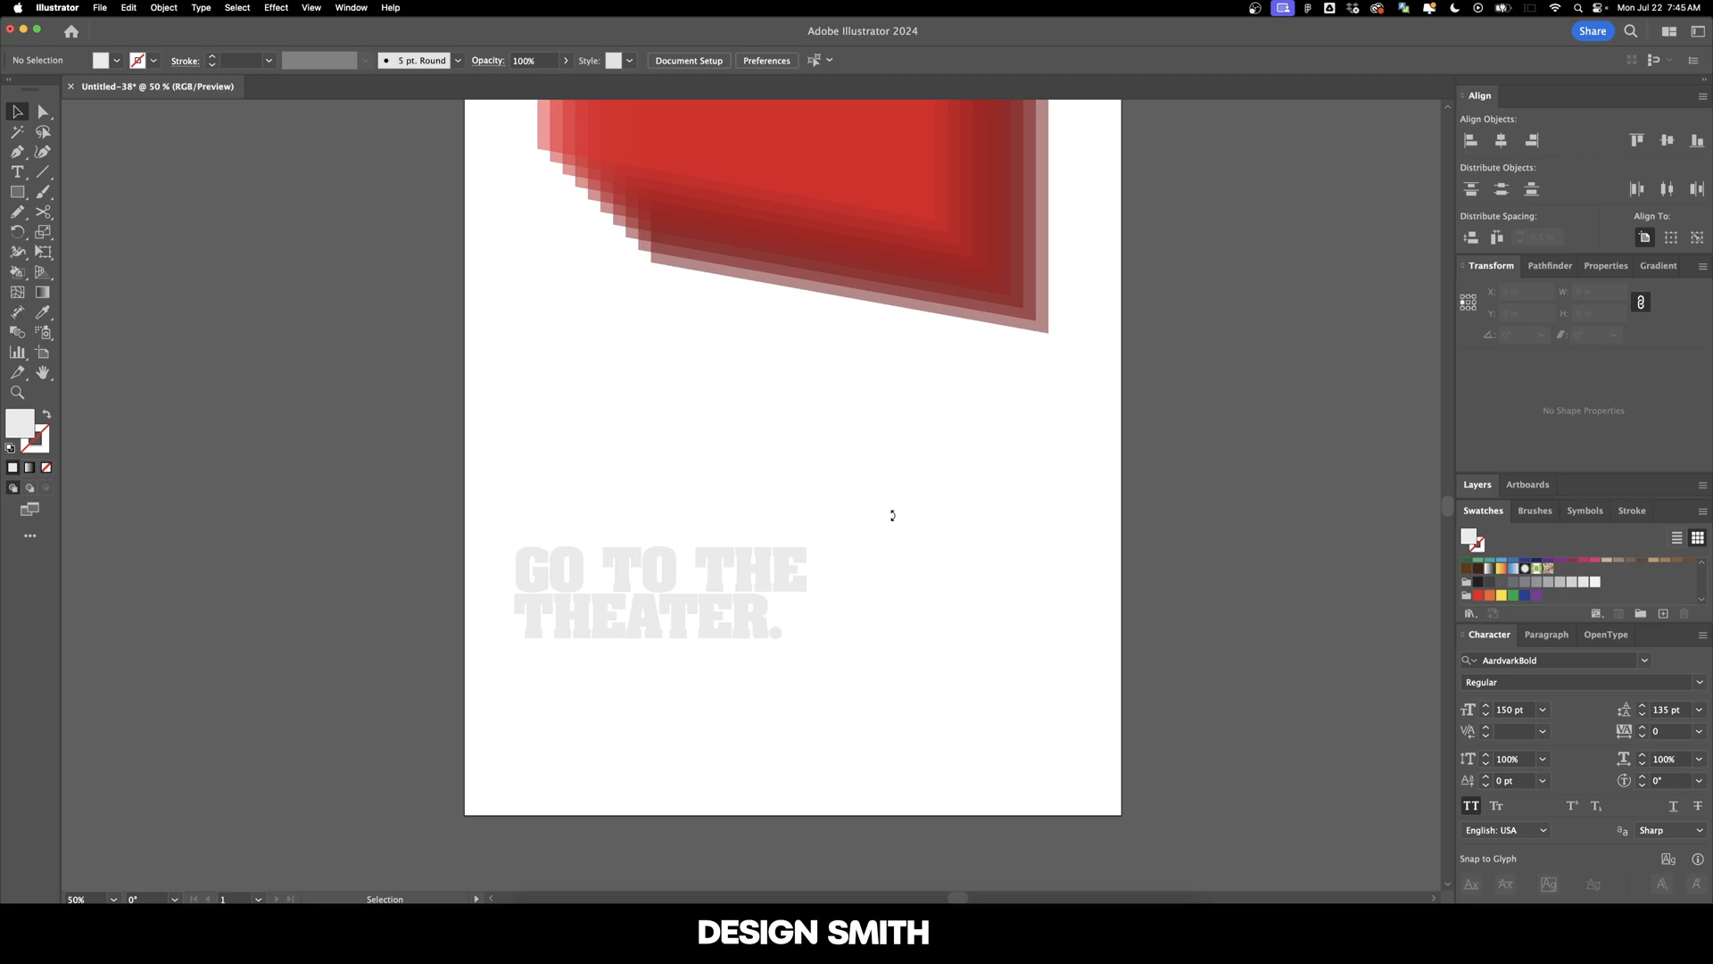
Copy the outlined text into the Photoshop poster as a smart object and place it below the red shapes, flush with their left edge.
drag(892, 515, 639, 626)
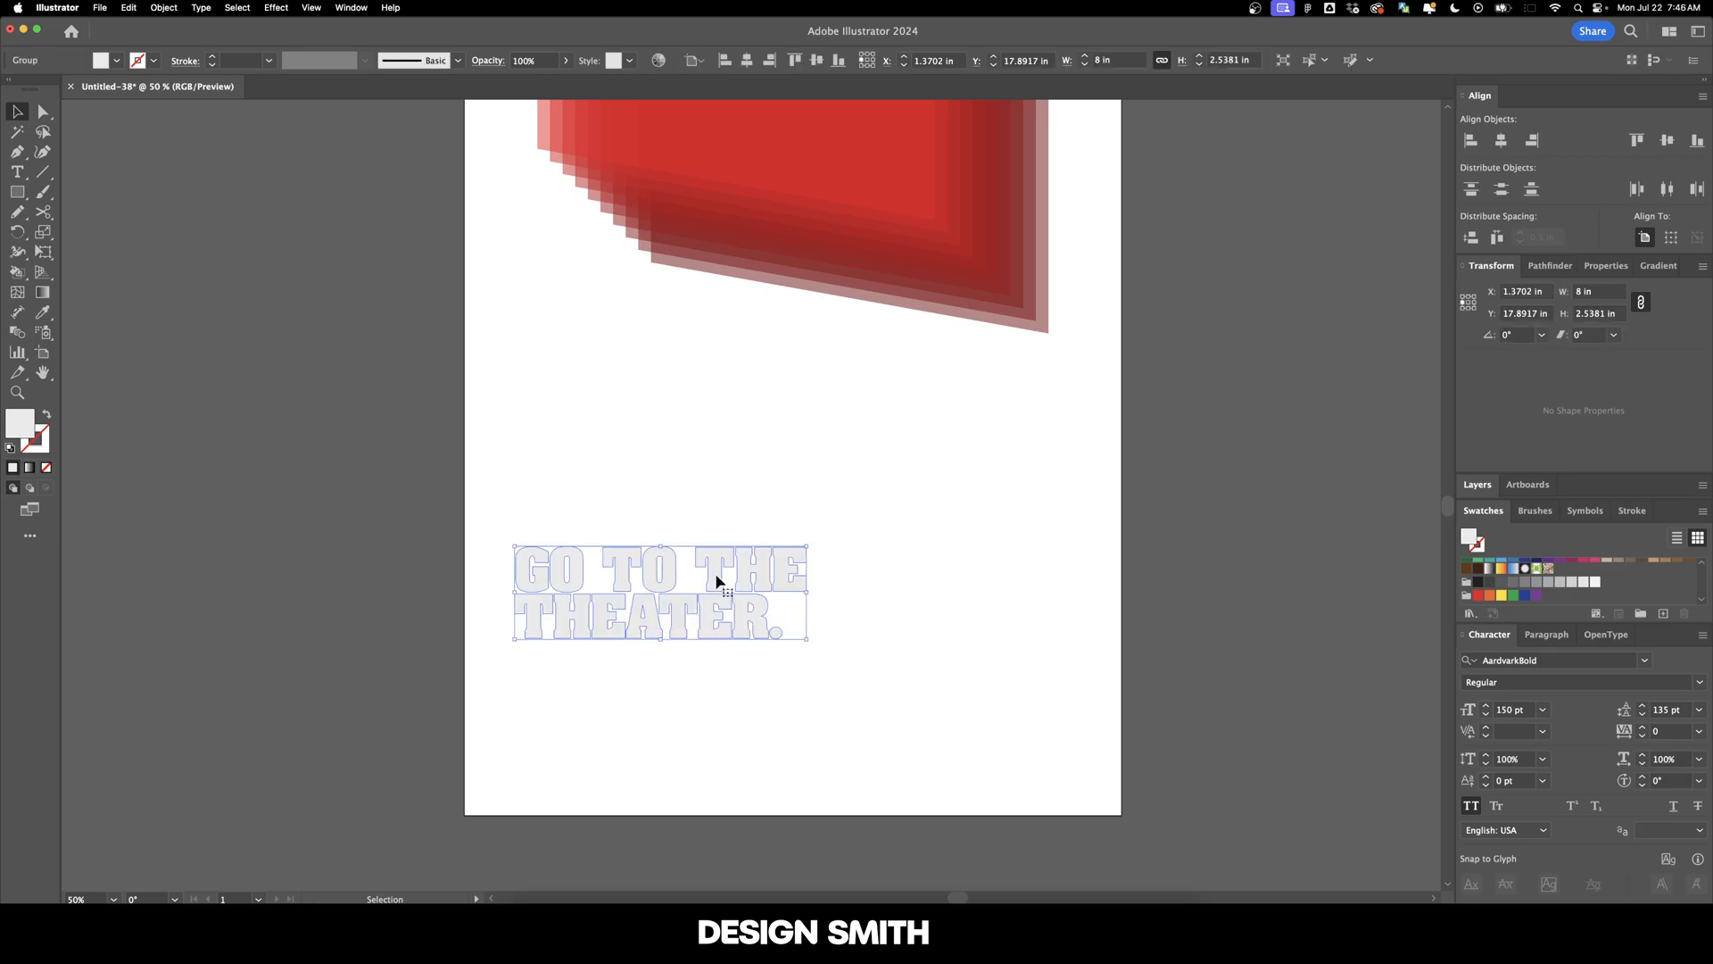
key(super+c)
click(626, 931)
key(super+v)
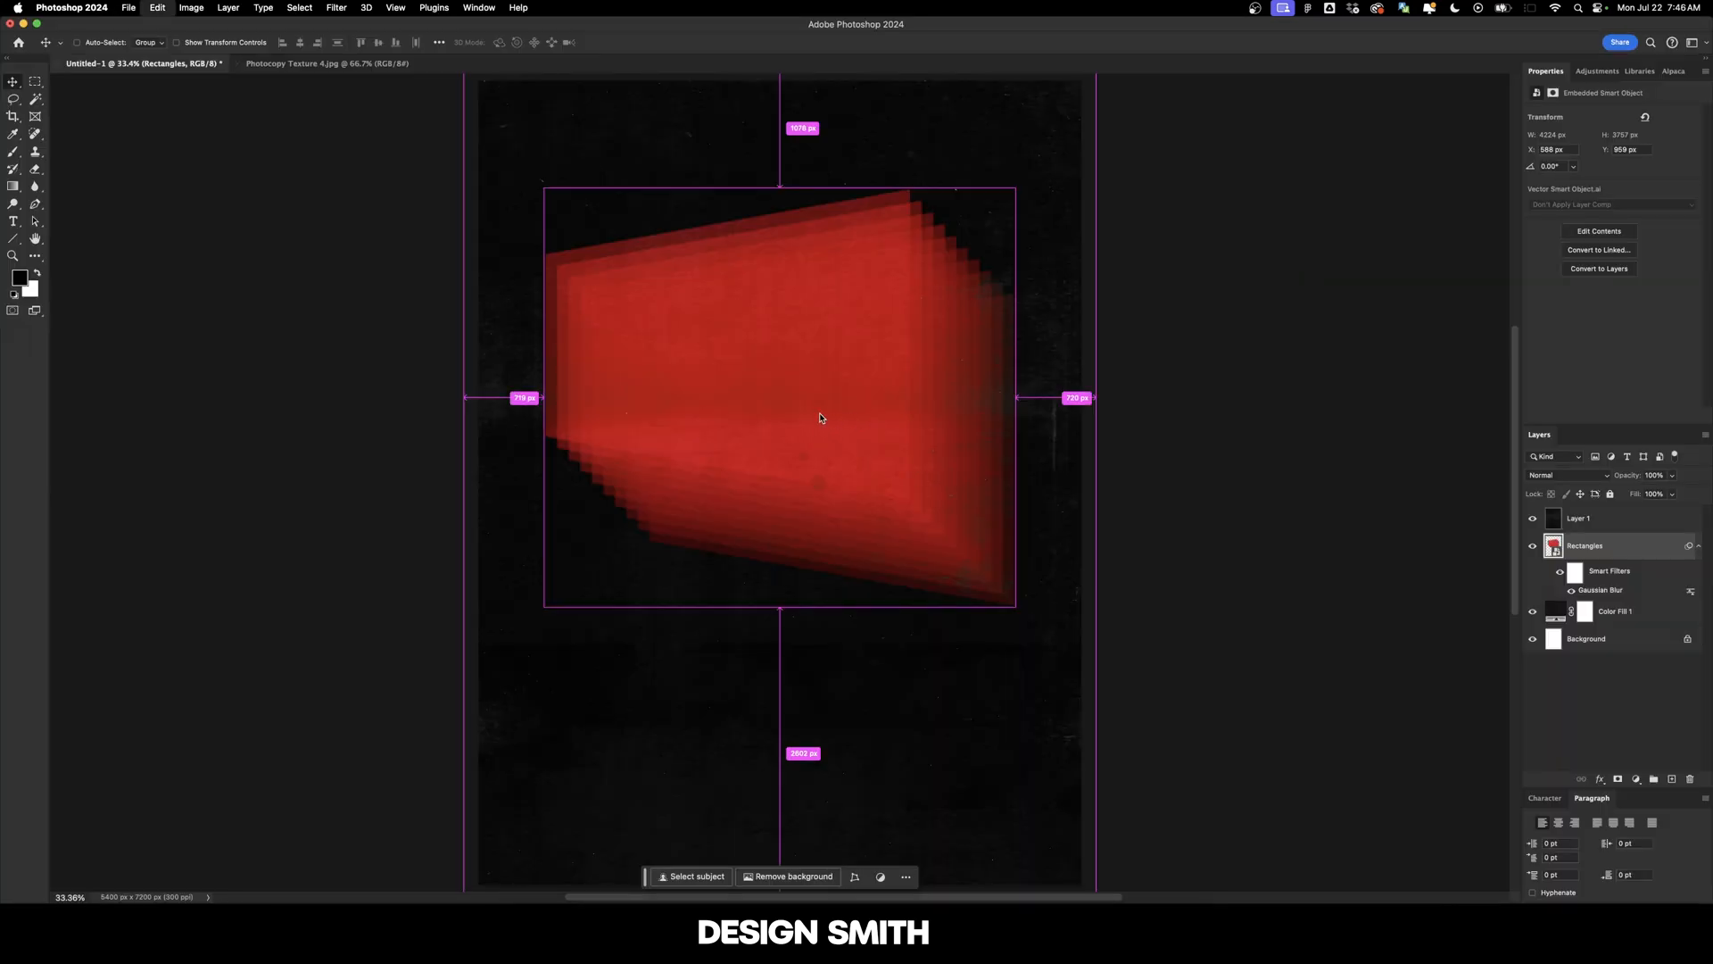
click(920, 397)
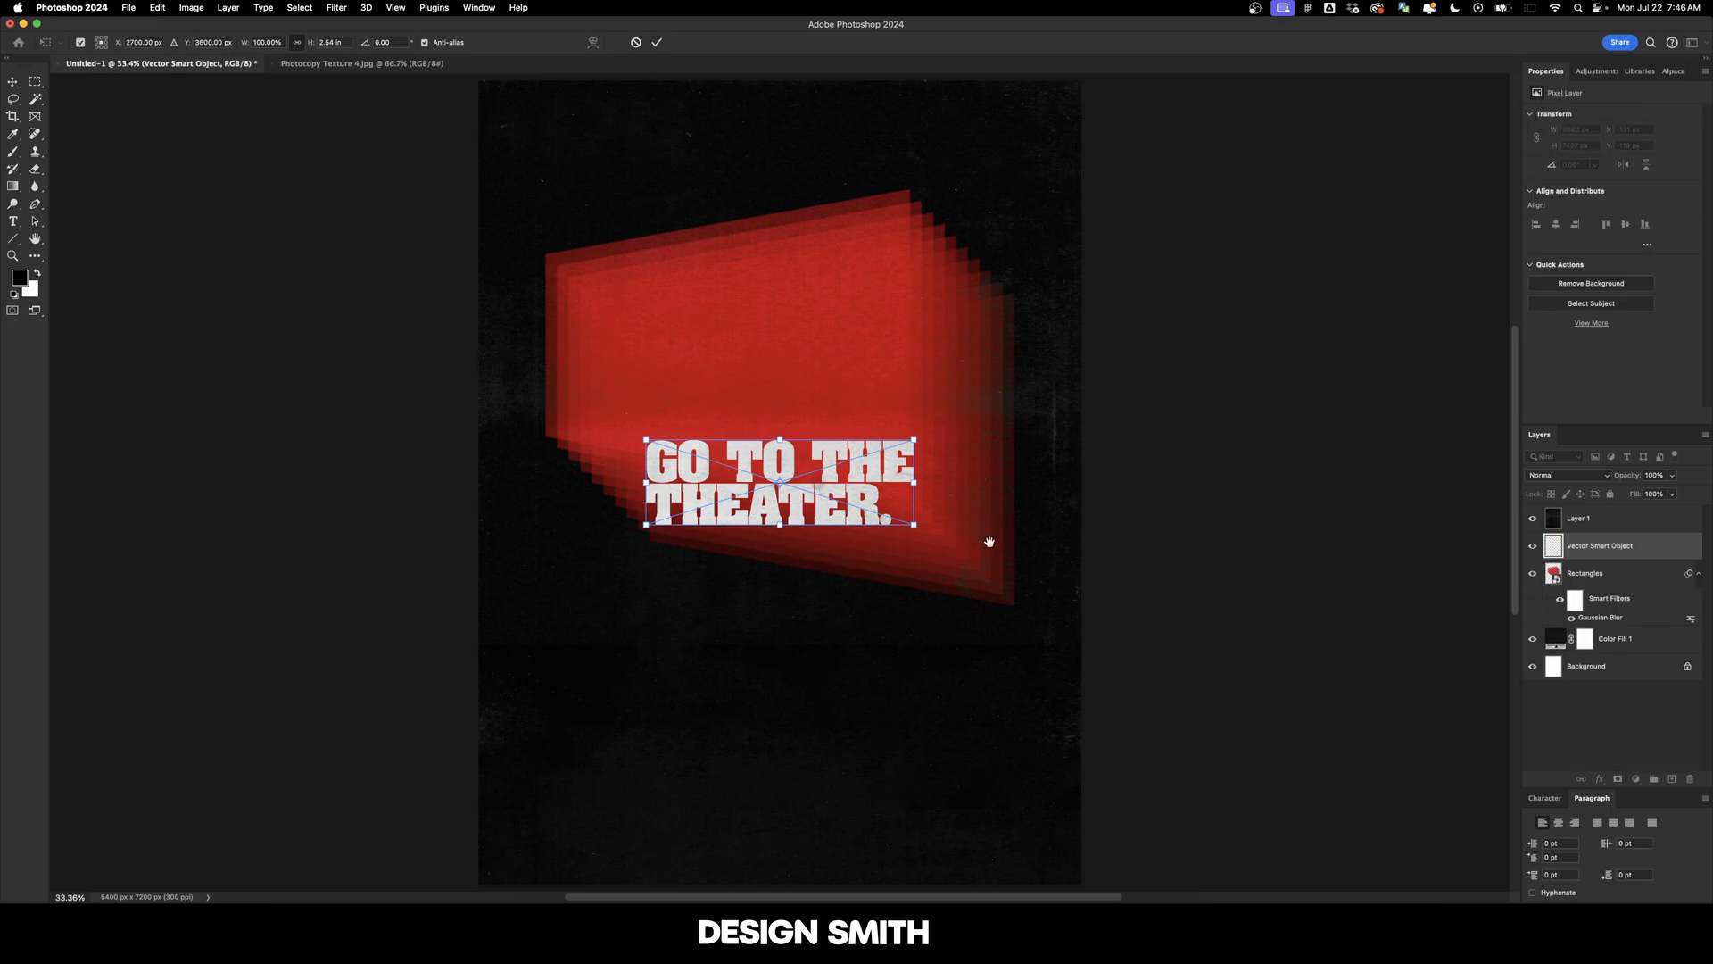
scroll(862, 323, down, 3)
drag(862, 323, 784, 519)
scroll(823, 357, down, 2)
key(super+0)
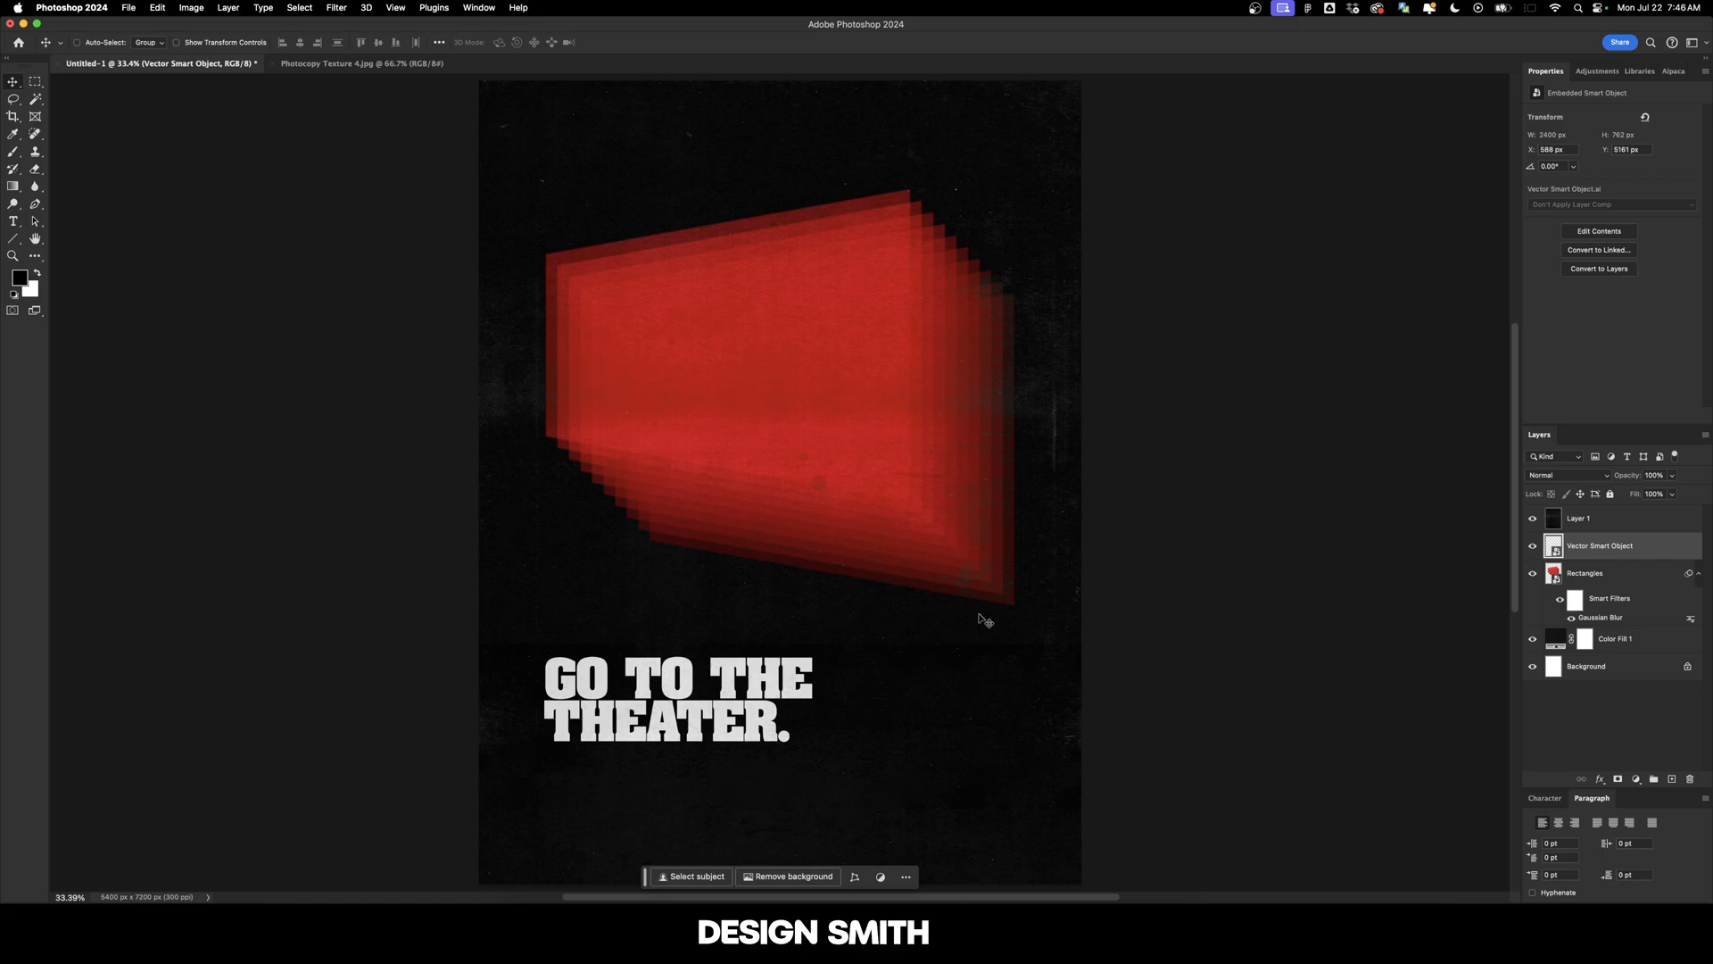
Create a new guide layout on the poster with 2 in margins on all four sides.
key(super+minus)
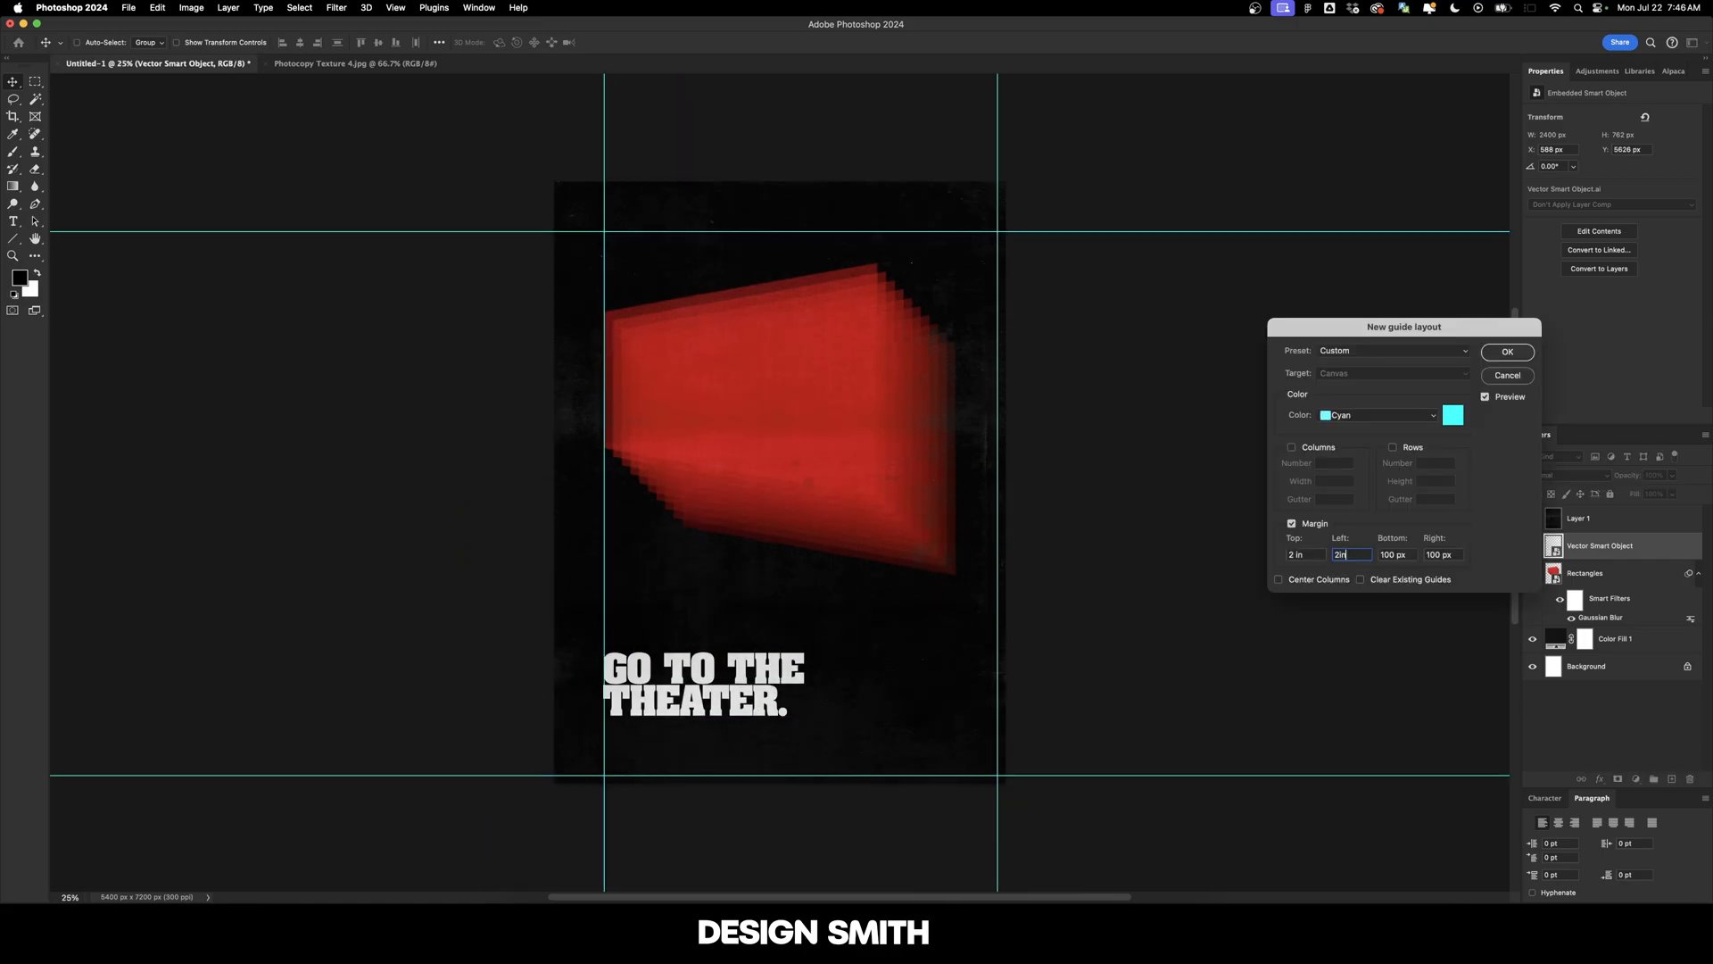
key(Tab)
text(2 in)
key(Tab)
text(2in)
key(Tab)
key(Return)
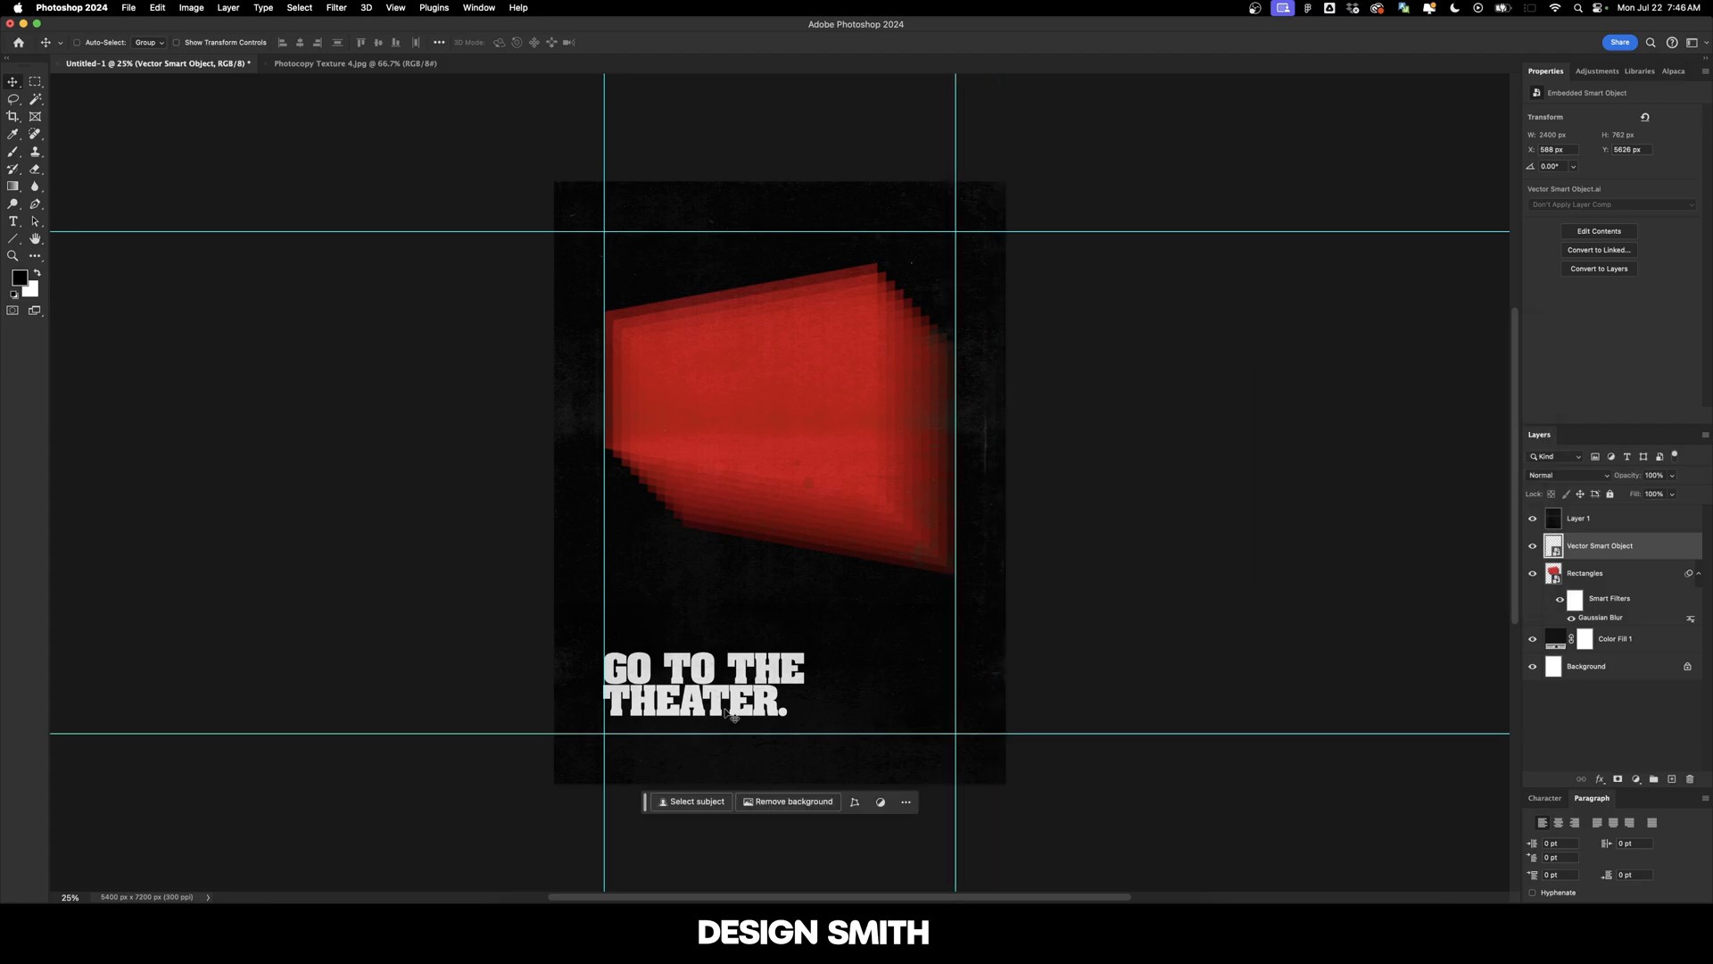
Align the text to the bottom and left margin guides, at X 600 px and Y 5838 px.
drag(739, 678, 740, 685)
drag(739, 696, 740, 695)
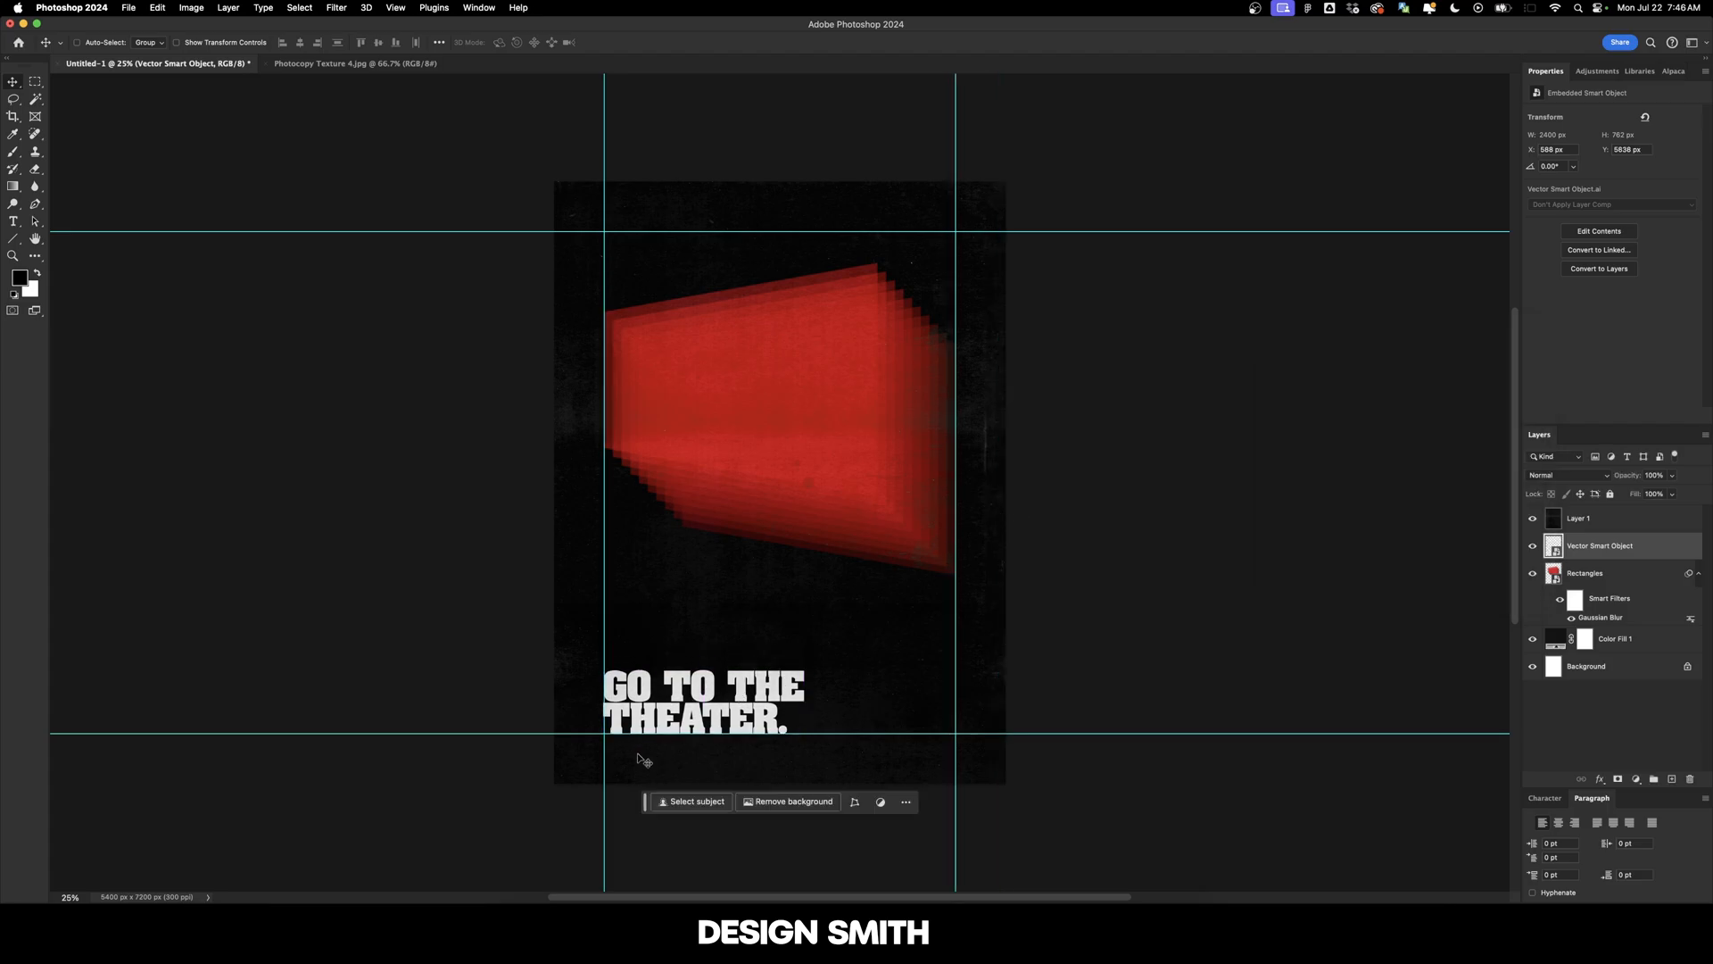
scroll(653, 747, up, 8)
scroll(697, 600, up, 12)
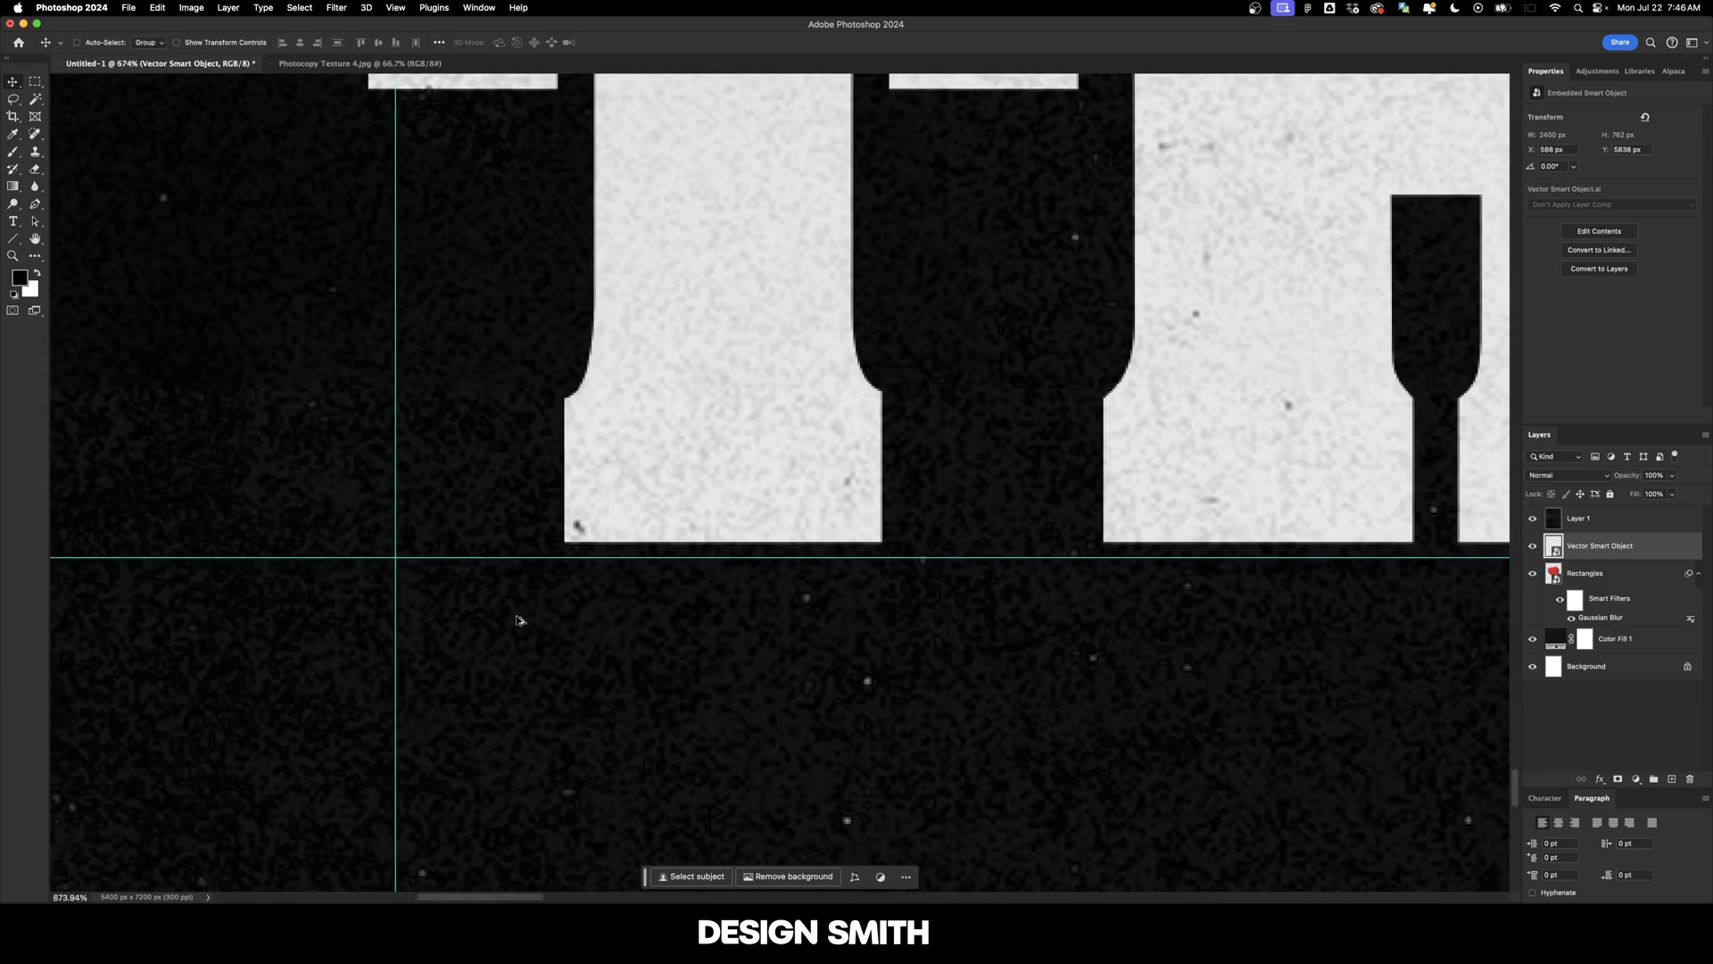
drag(746, 357, 744, 386)
key(Down)
key(Right)
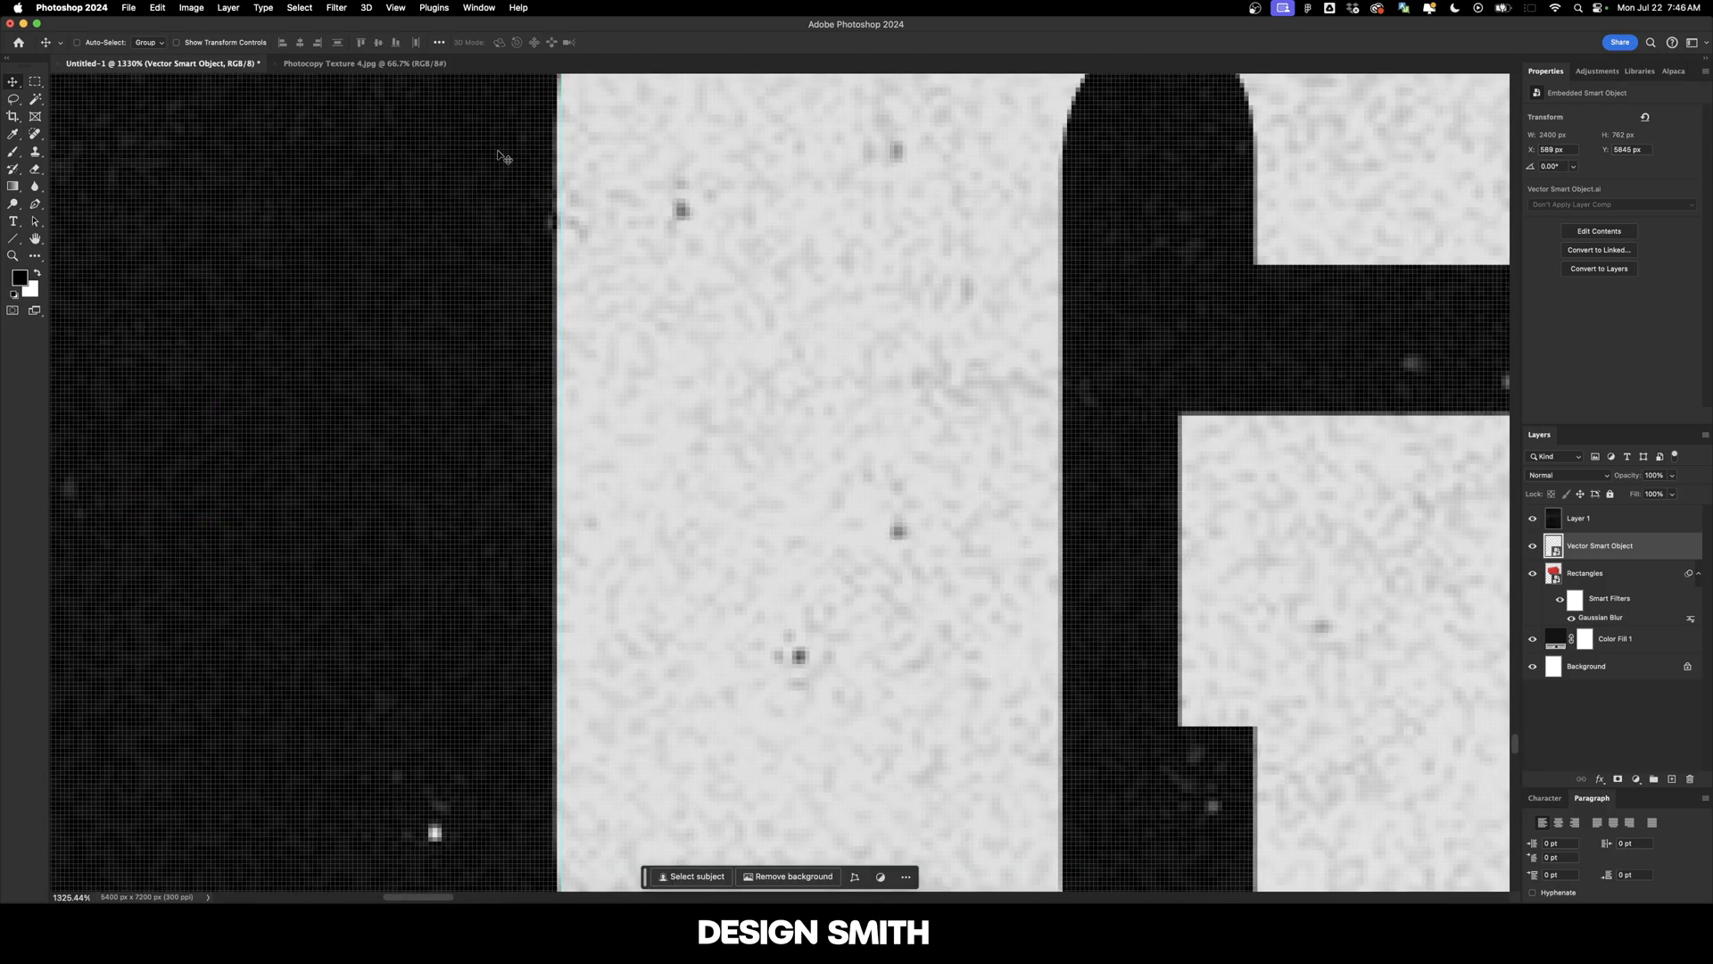
scroll(500, 157, down, 10)
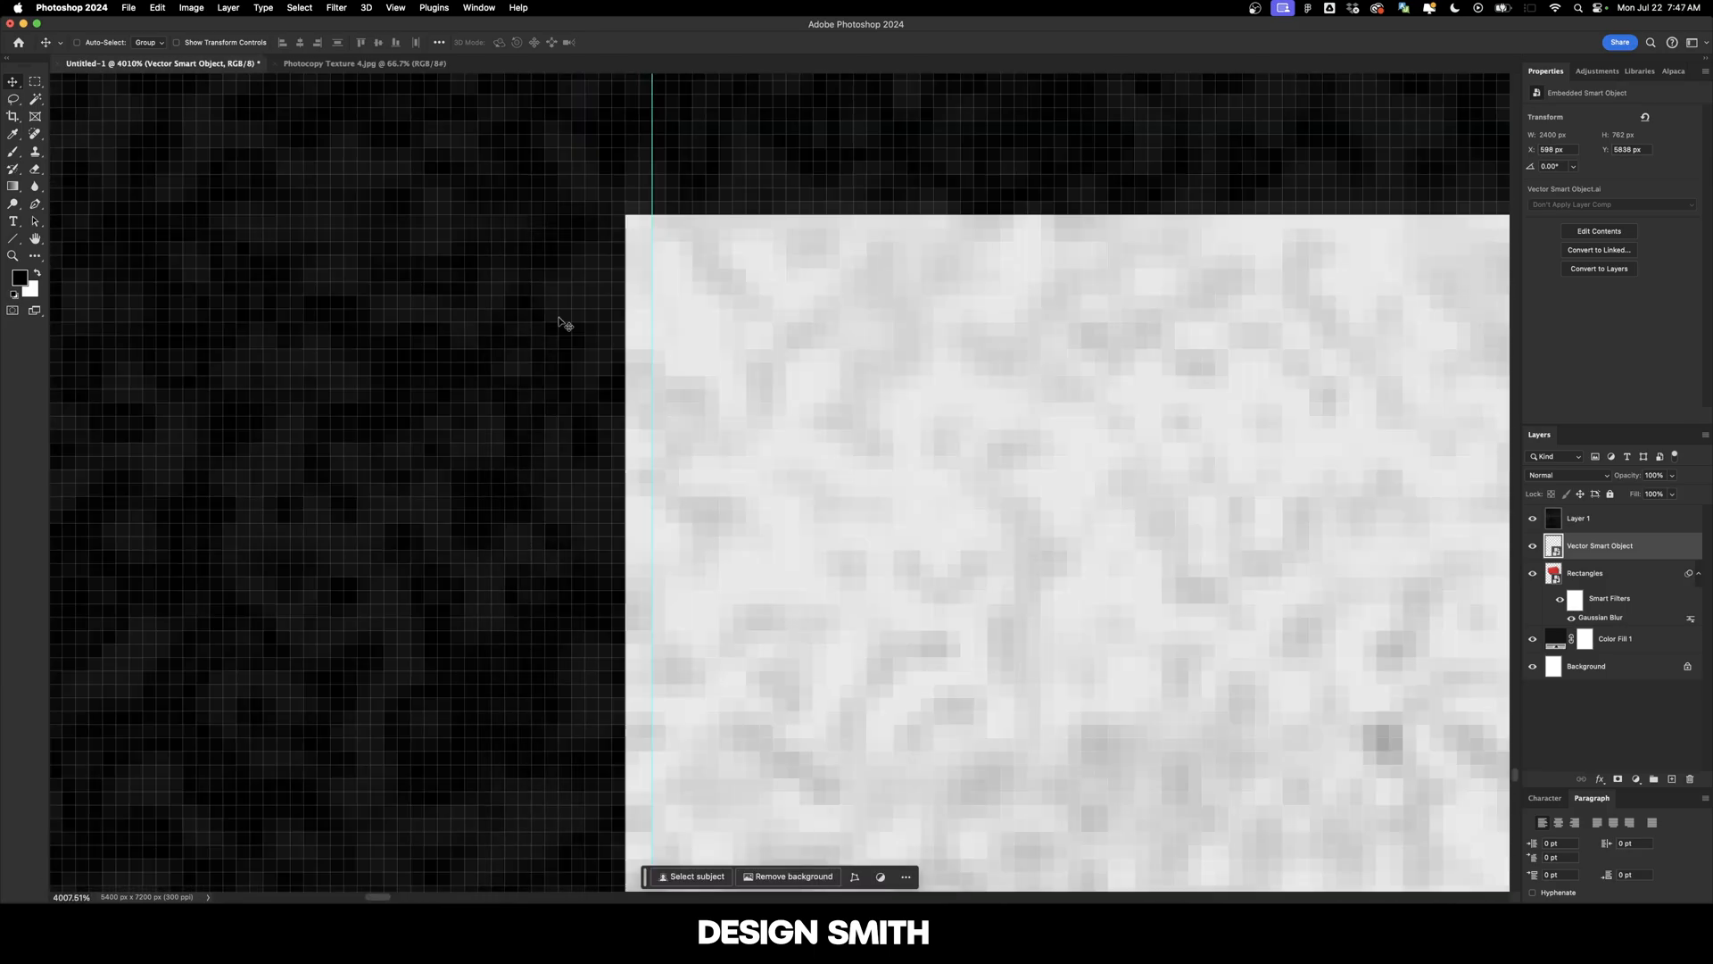
key(Right)
key(Right)
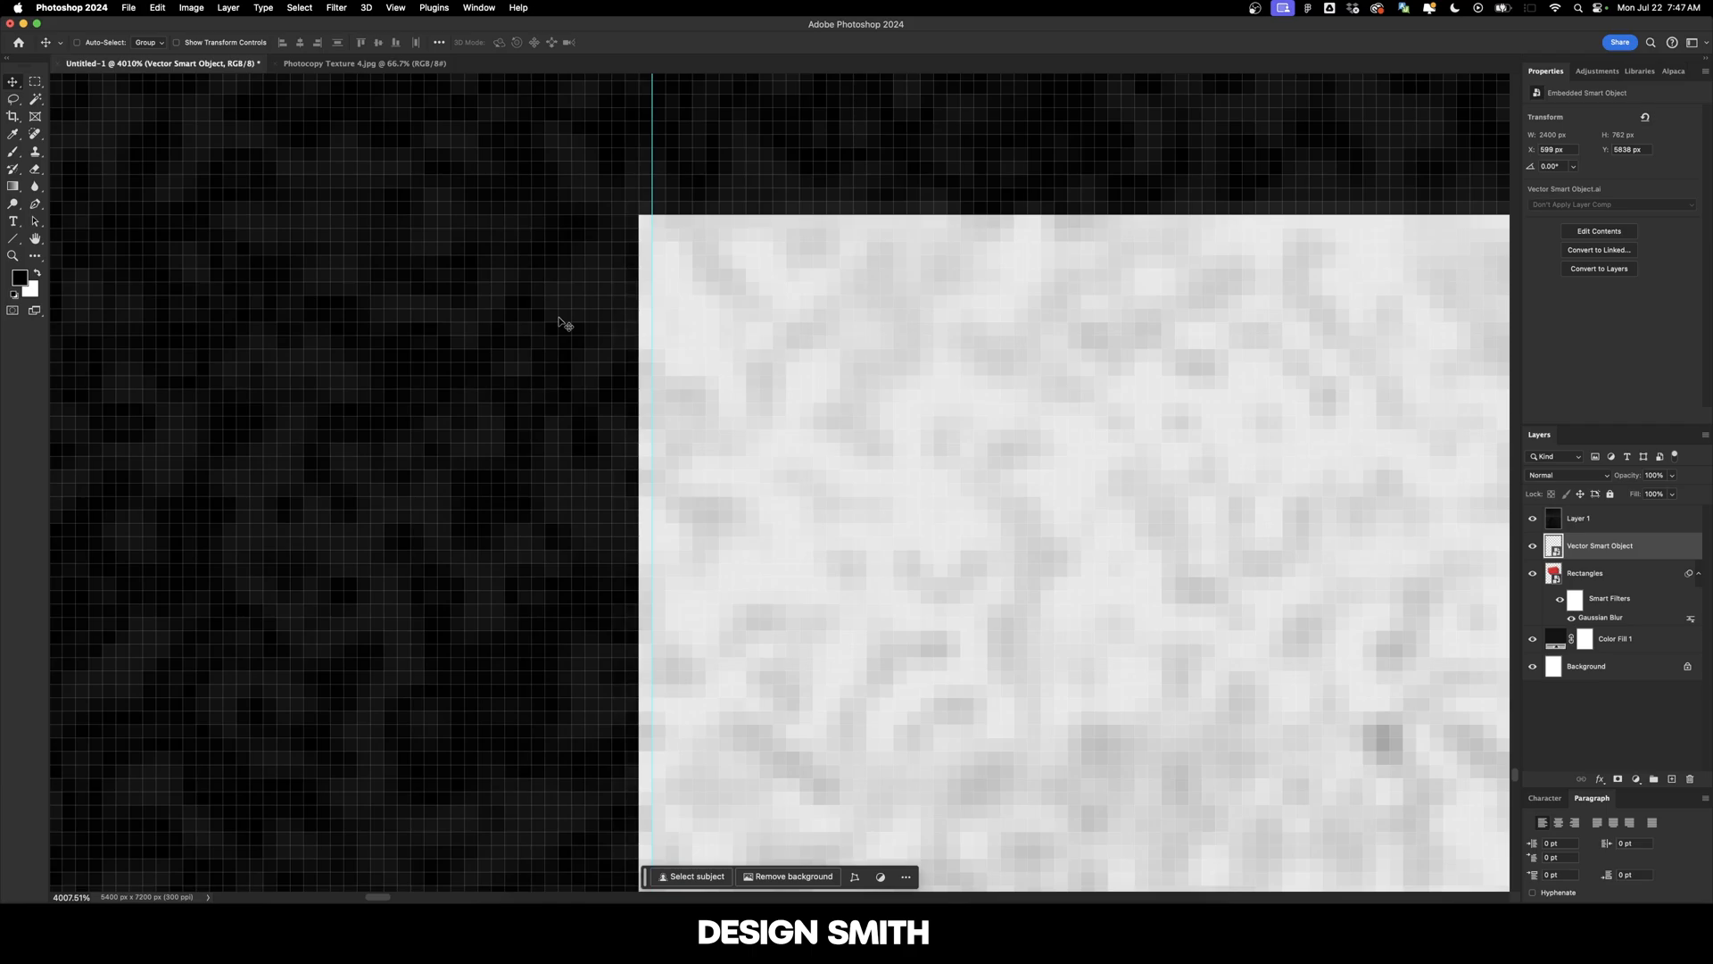
key(super+0)
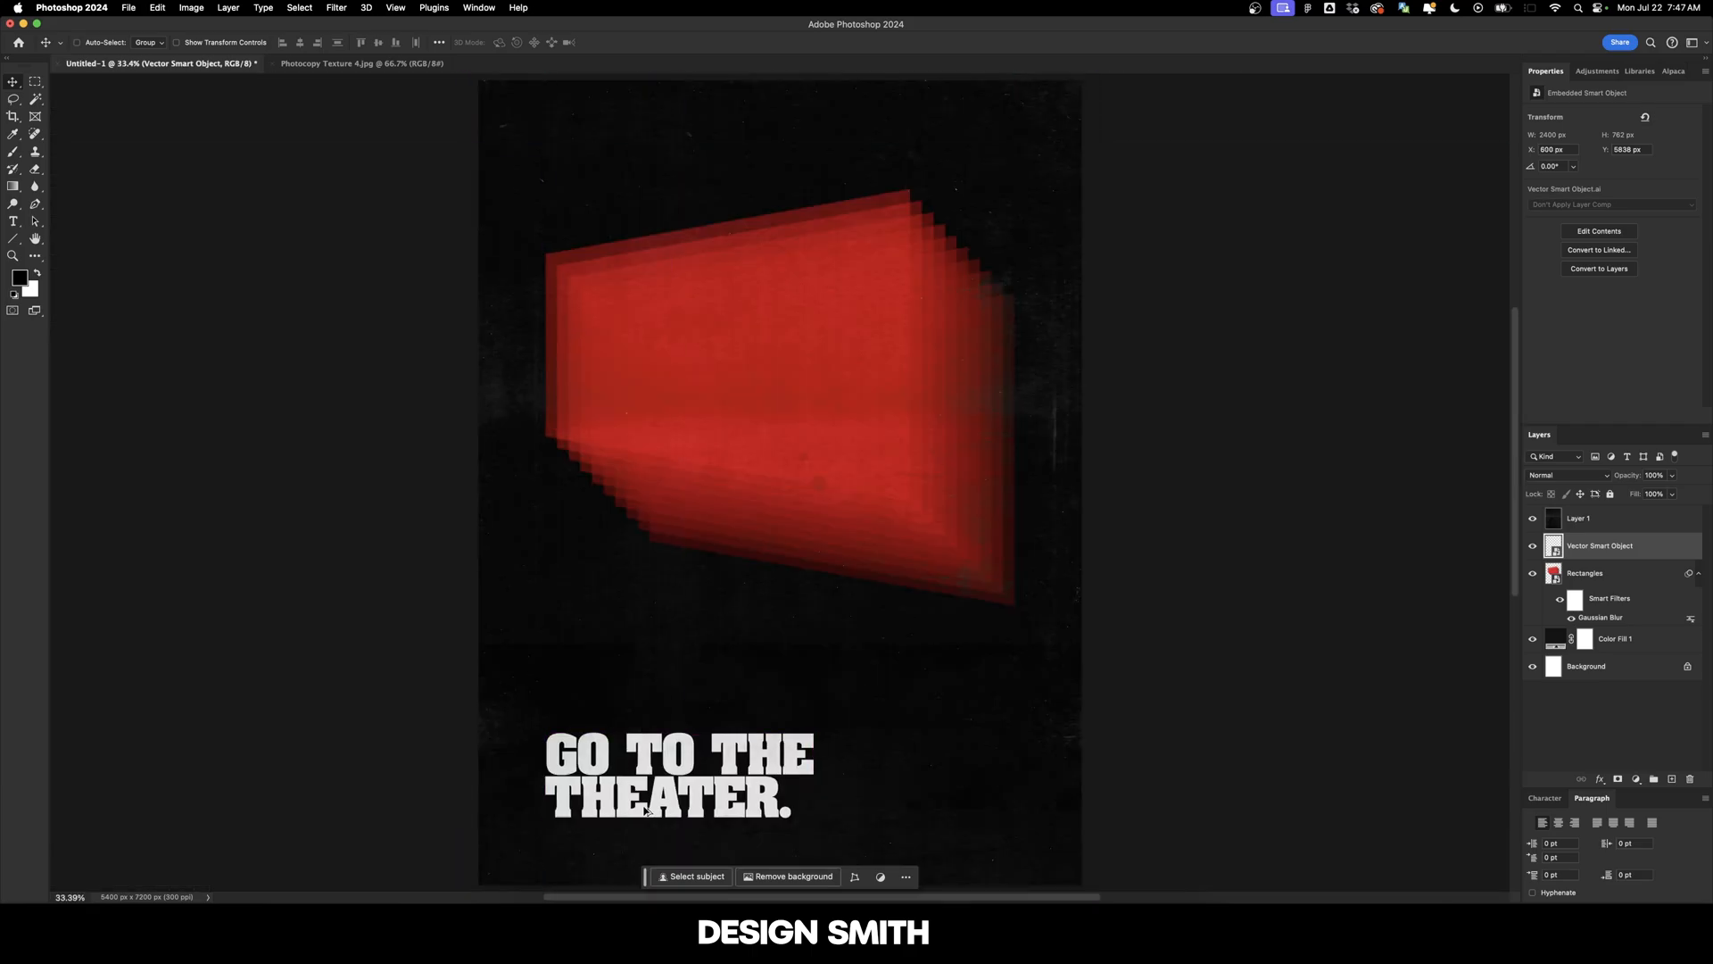
Examine the lettering's edges and texture up close.
scroll(648, 810, up, 10)
drag(664, 613, 1015, 591)
drag(687, 493, 754, 461)
scroll(881, 607, down, 5)
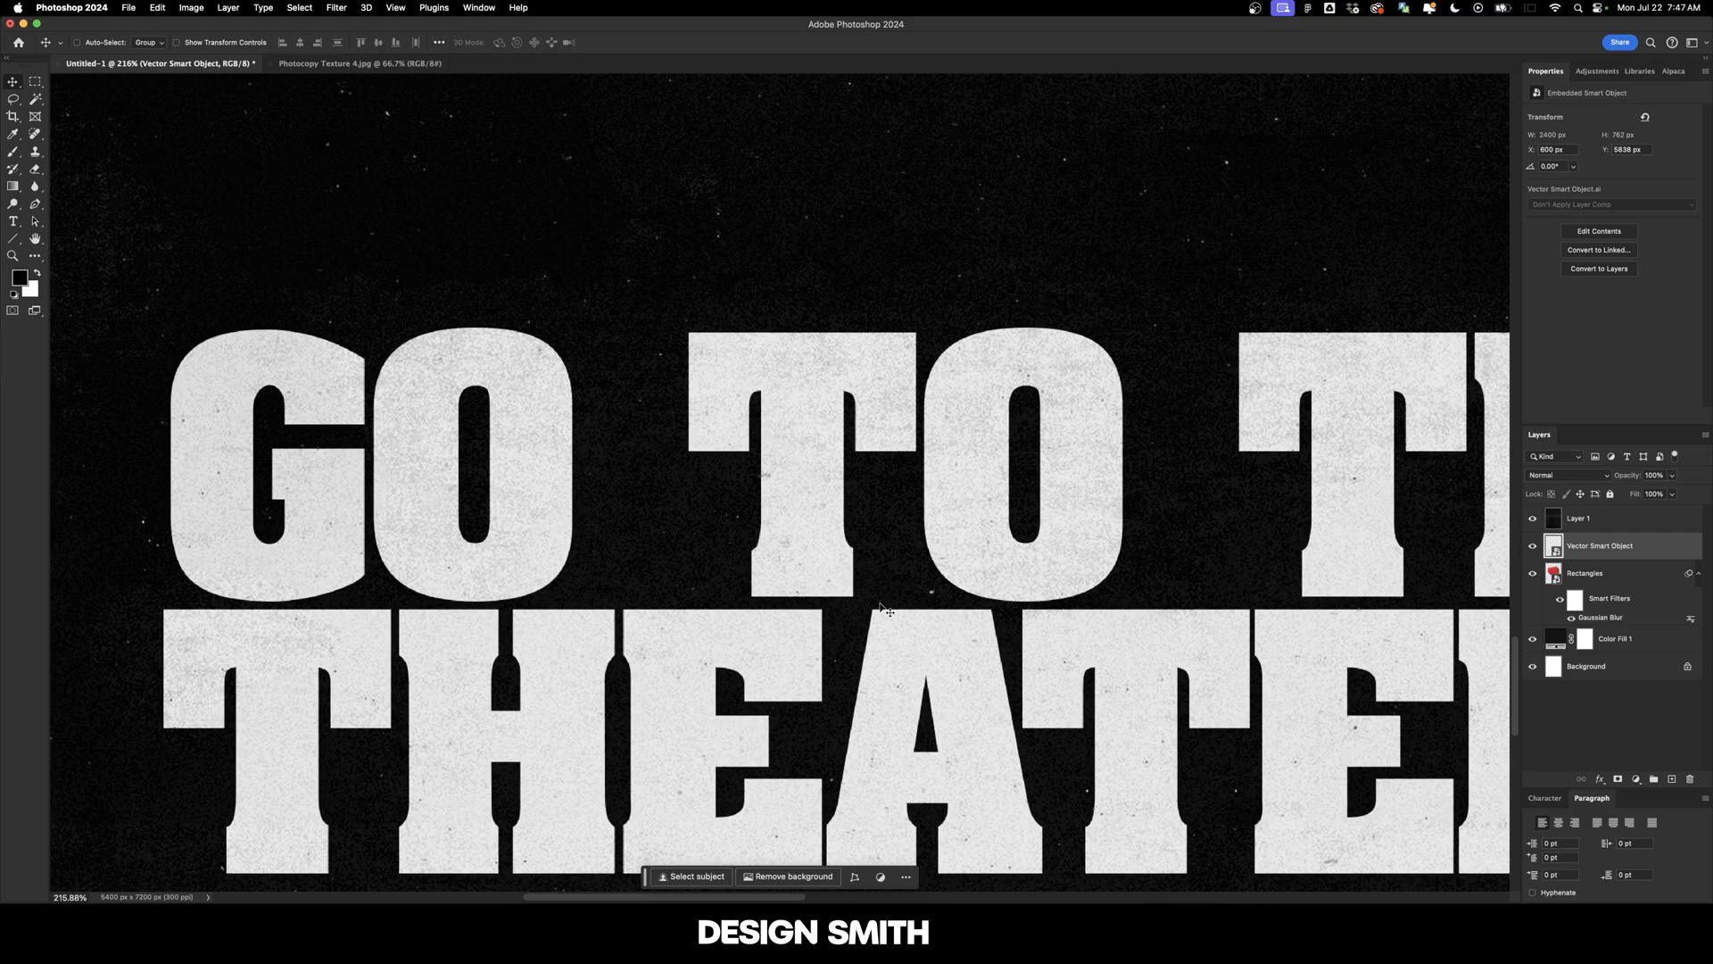
Apply a Gaussian Blur with a 2 px radius to the lettering's smart object and rename its layer Text.
click(337, 7)
mouse_move(420, 194)
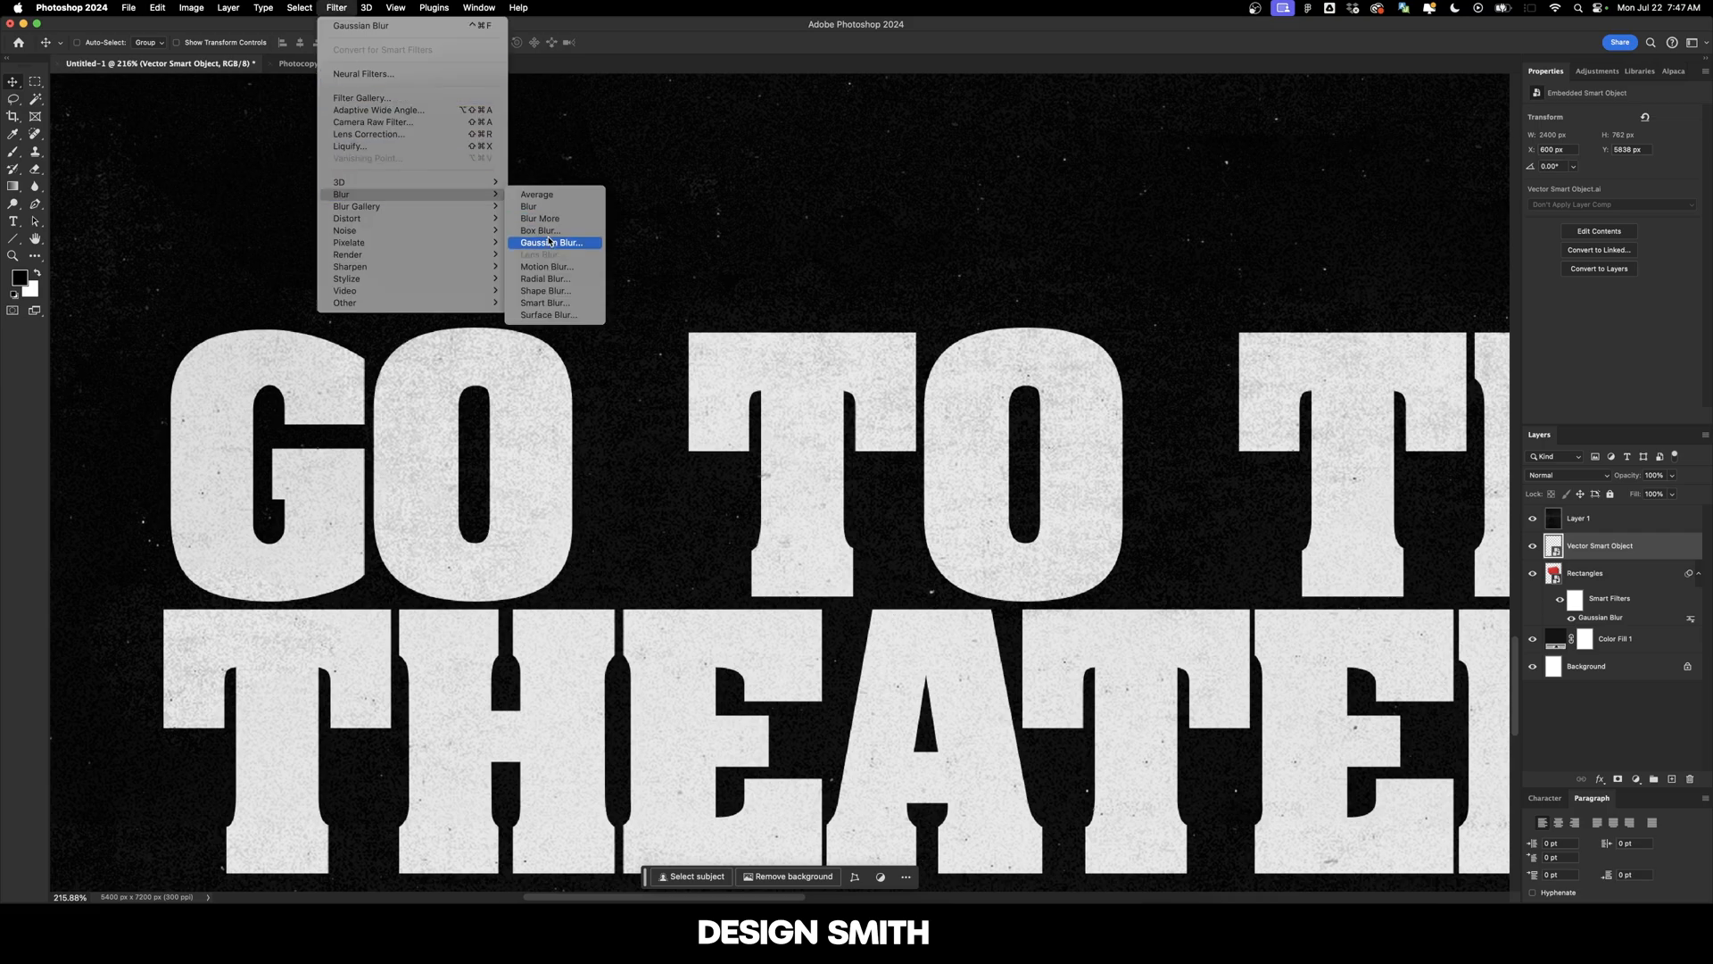
click(551, 243)
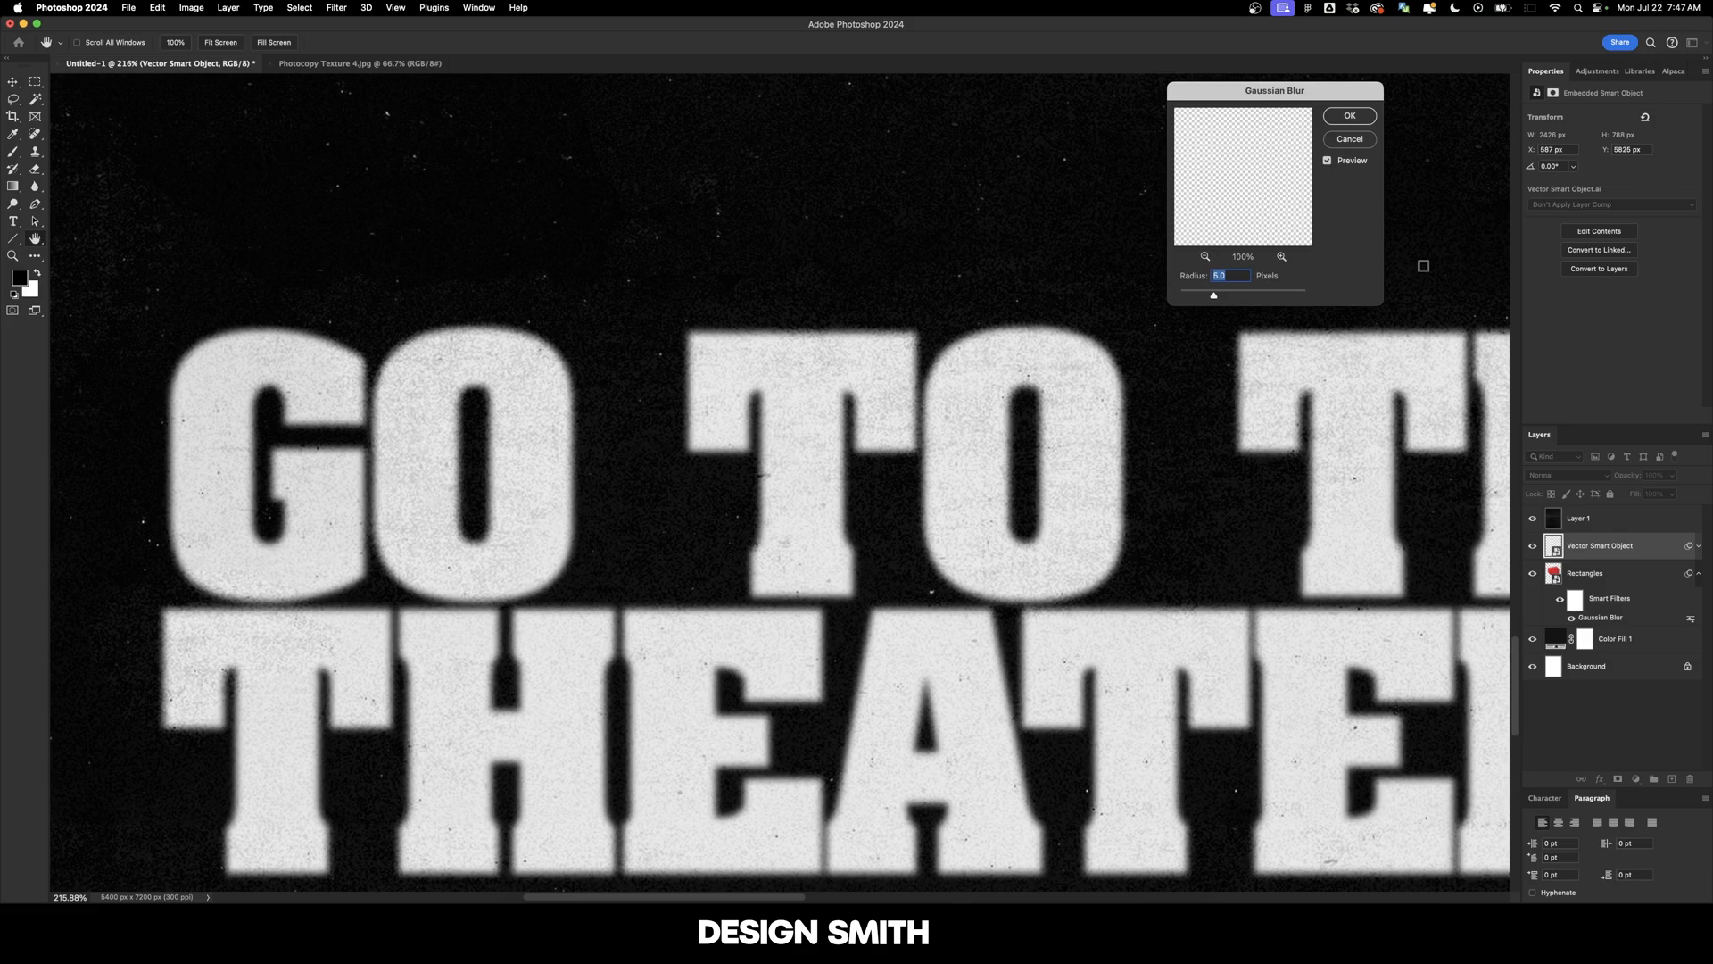
text(2)
key(Tab)
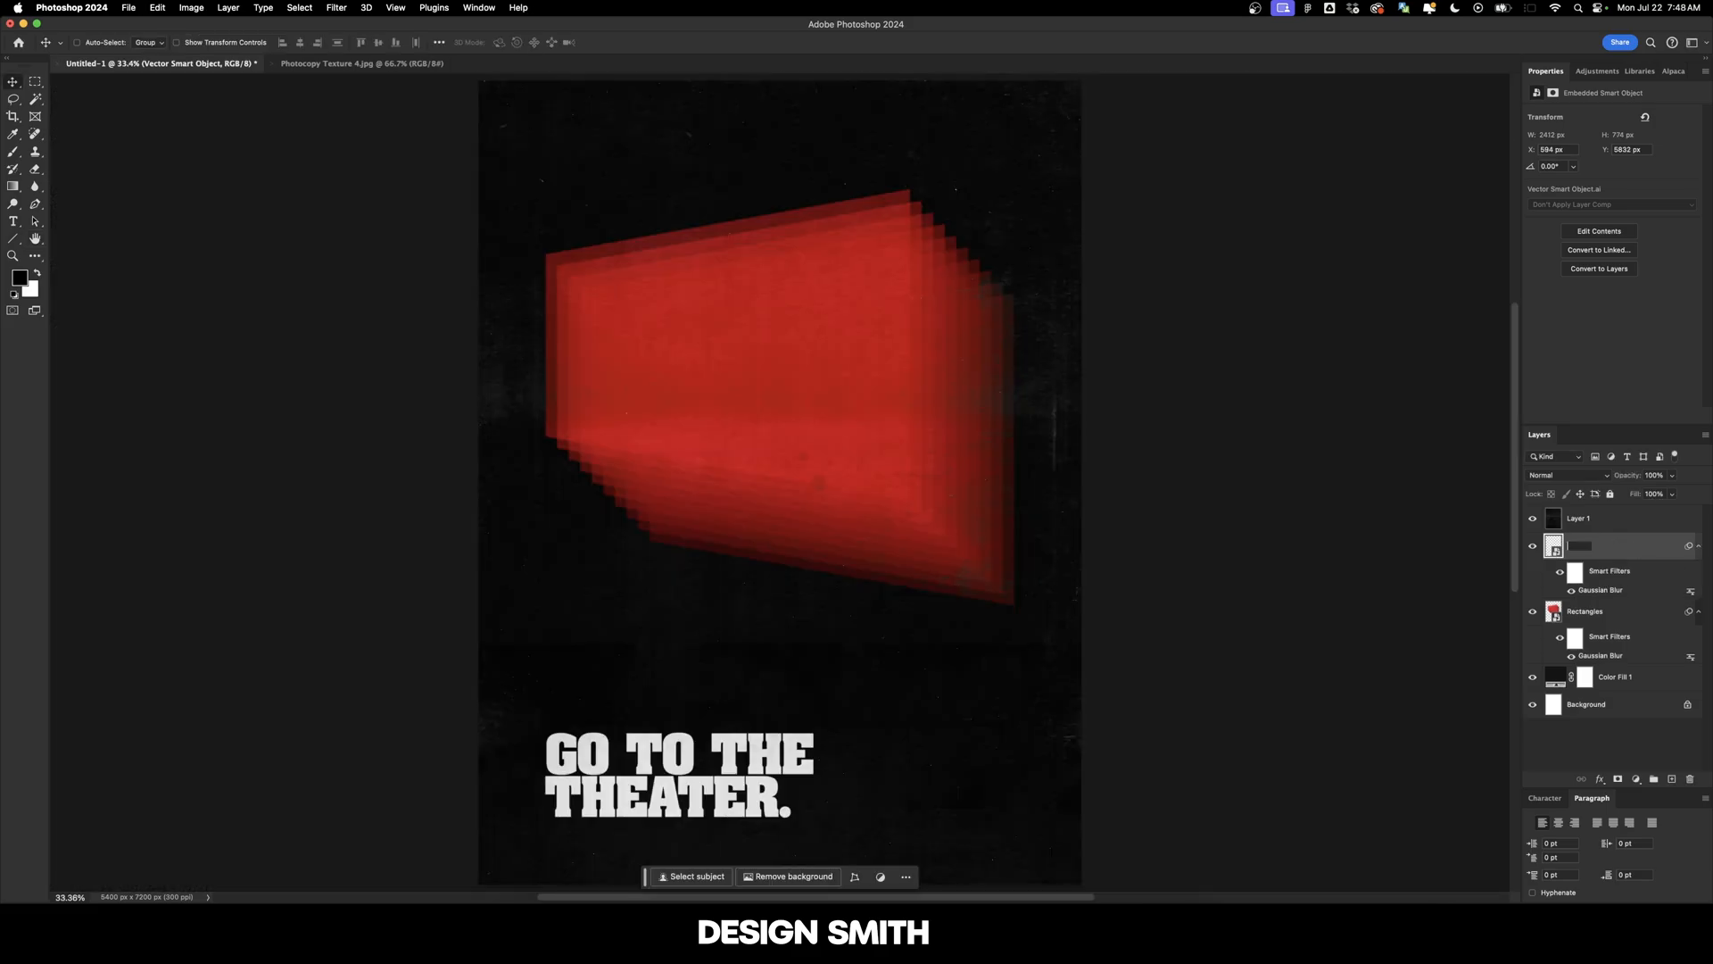
text(Text)
key(Return)
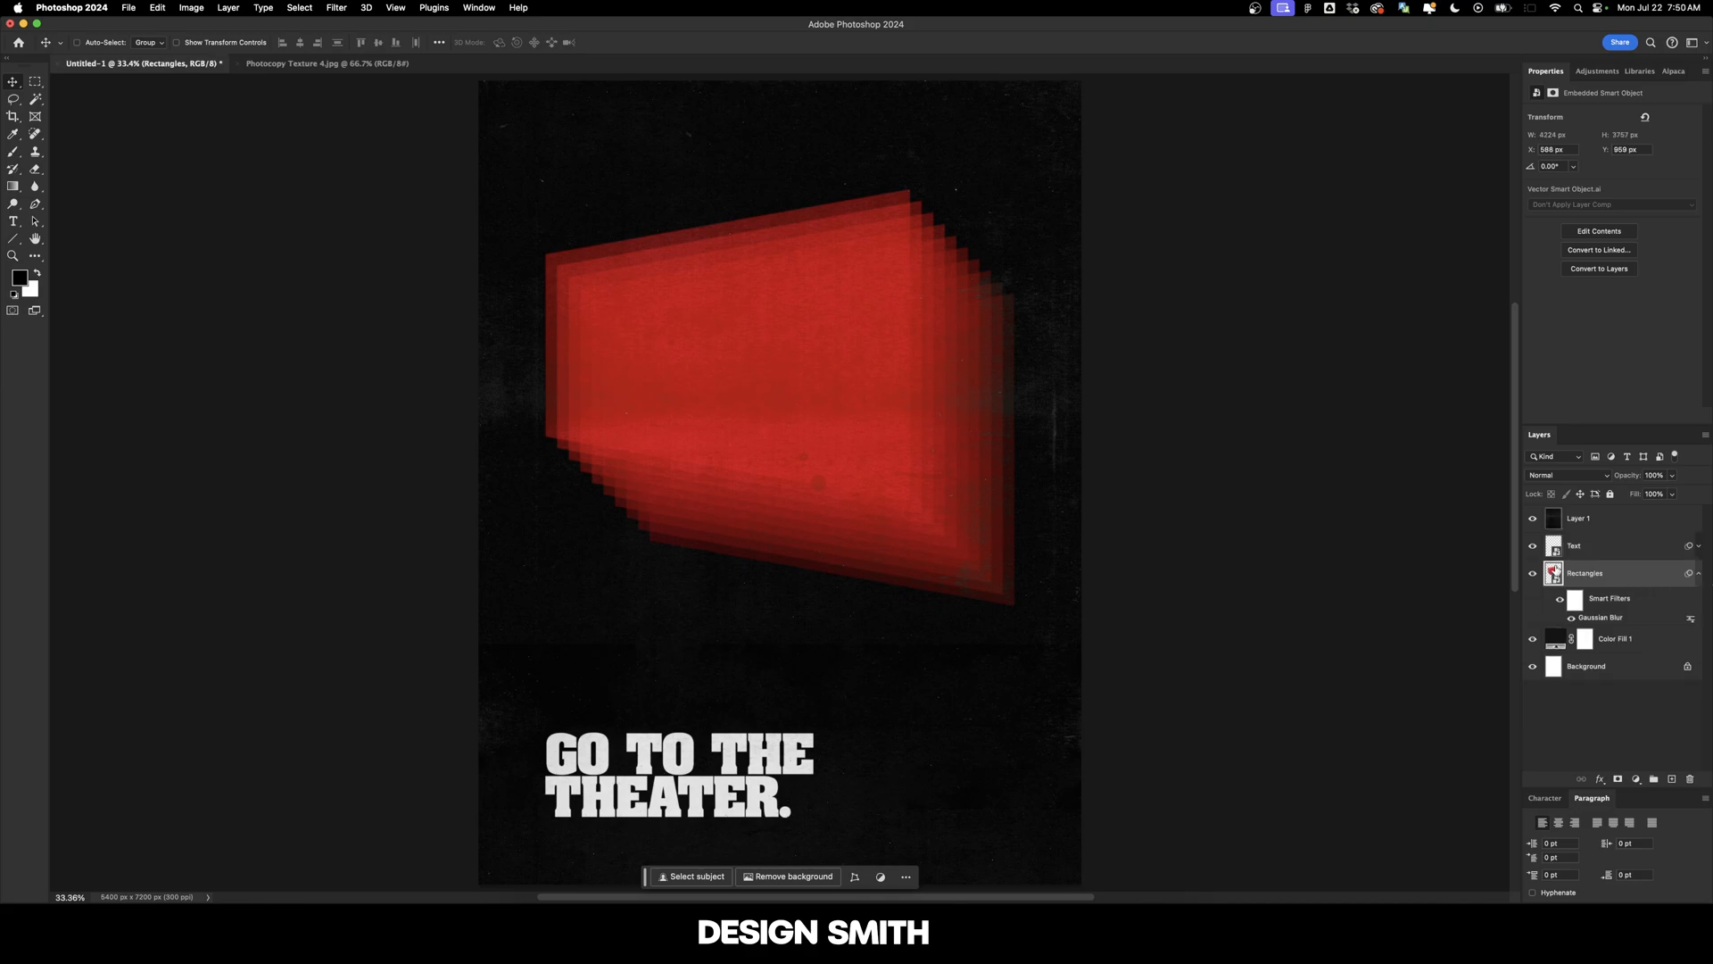
Open the Rectangles smart object in Illustrator, switch to outline view, and raise the right-side corner points of all the stacked shapes.
double_click(1555, 572)
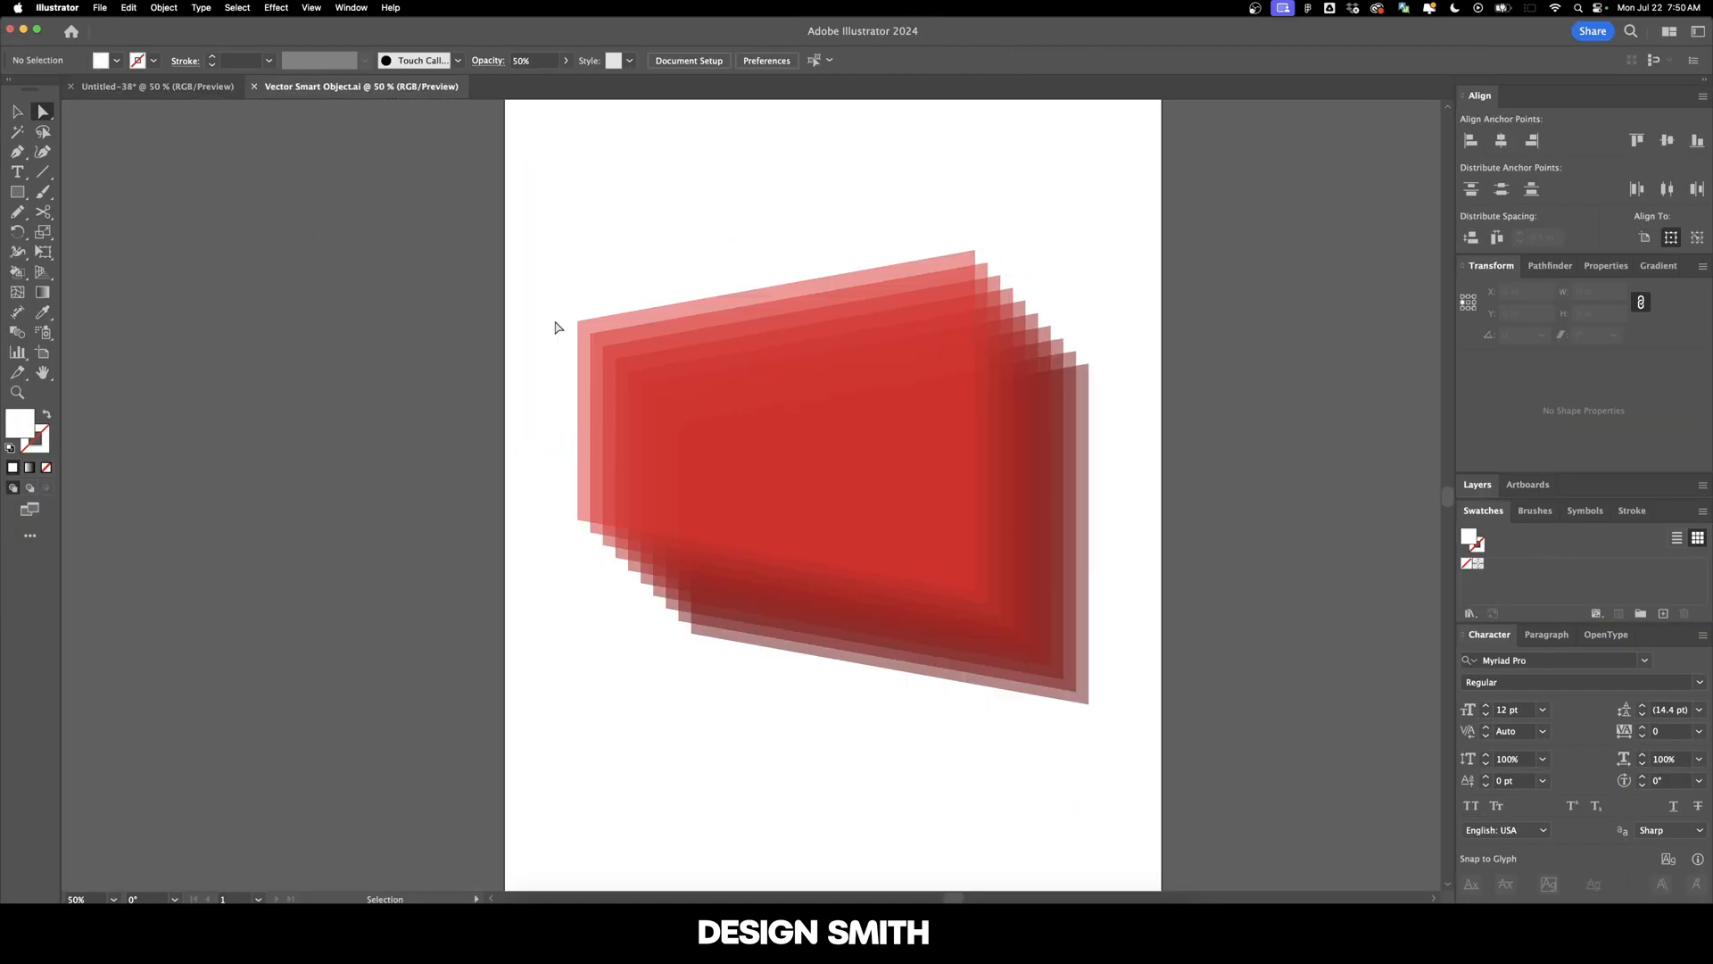
key(super+y)
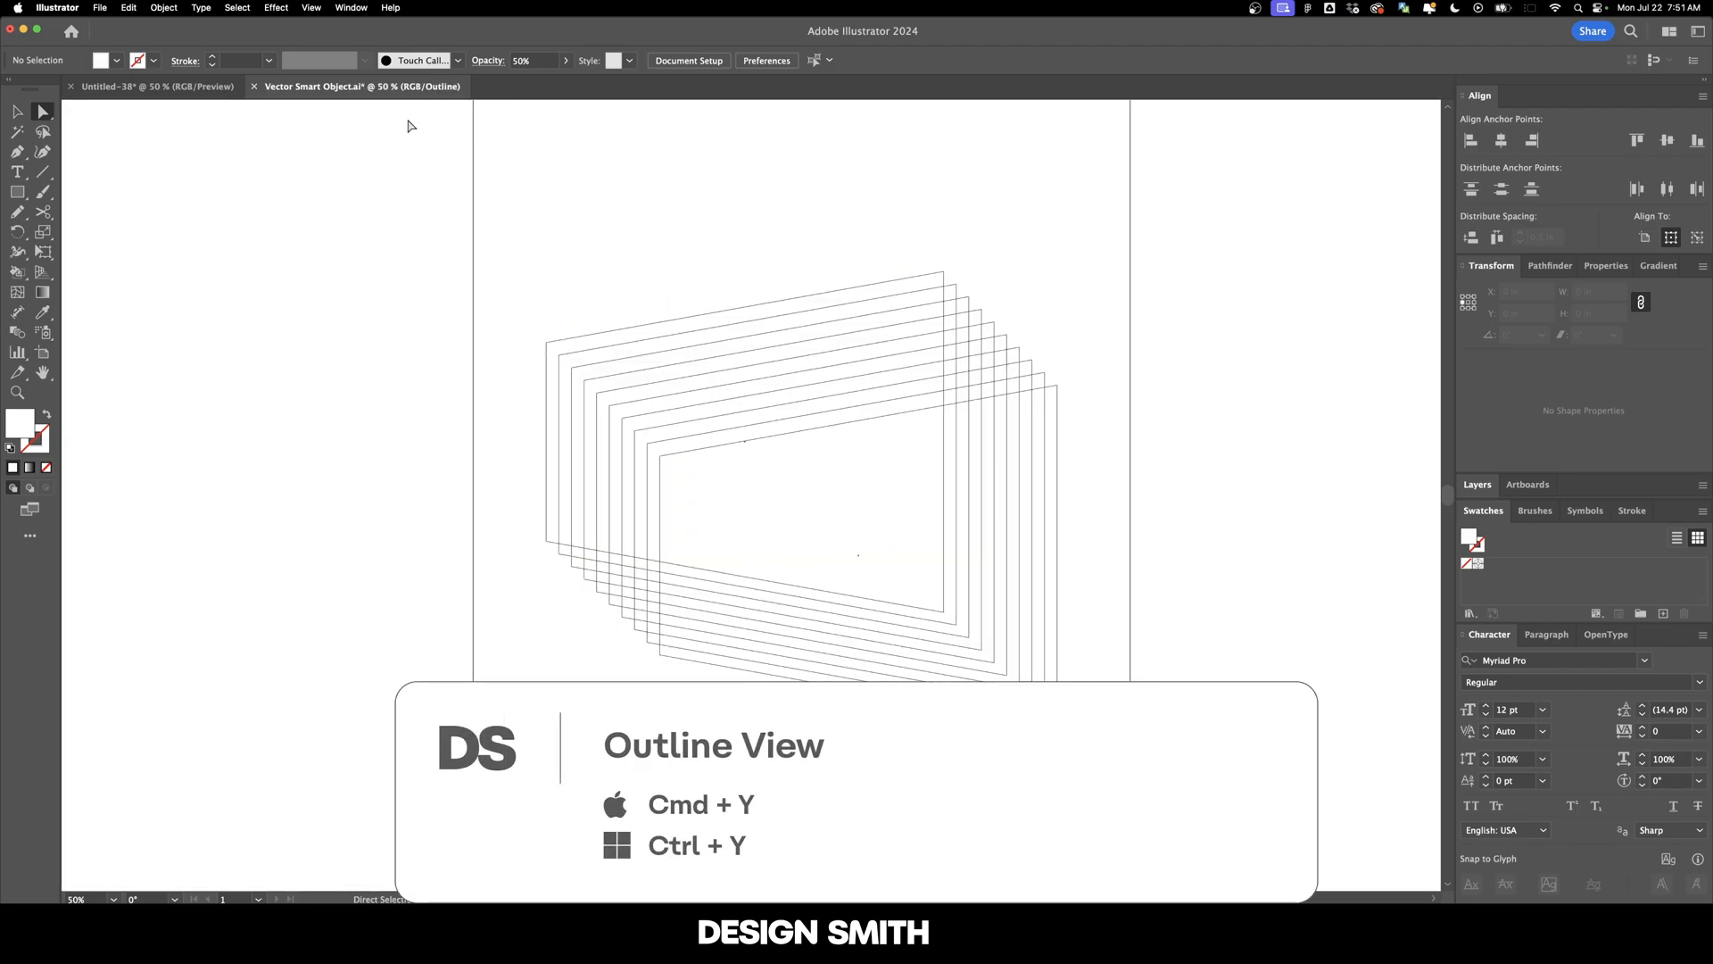
drag(520, 303, 682, 768)
drag(661, 463, 680, 393)
drag(953, 362, 1144, 864)
drag(1057, 724, 1064, 533)
drag(1064, 534, 1070, 480)
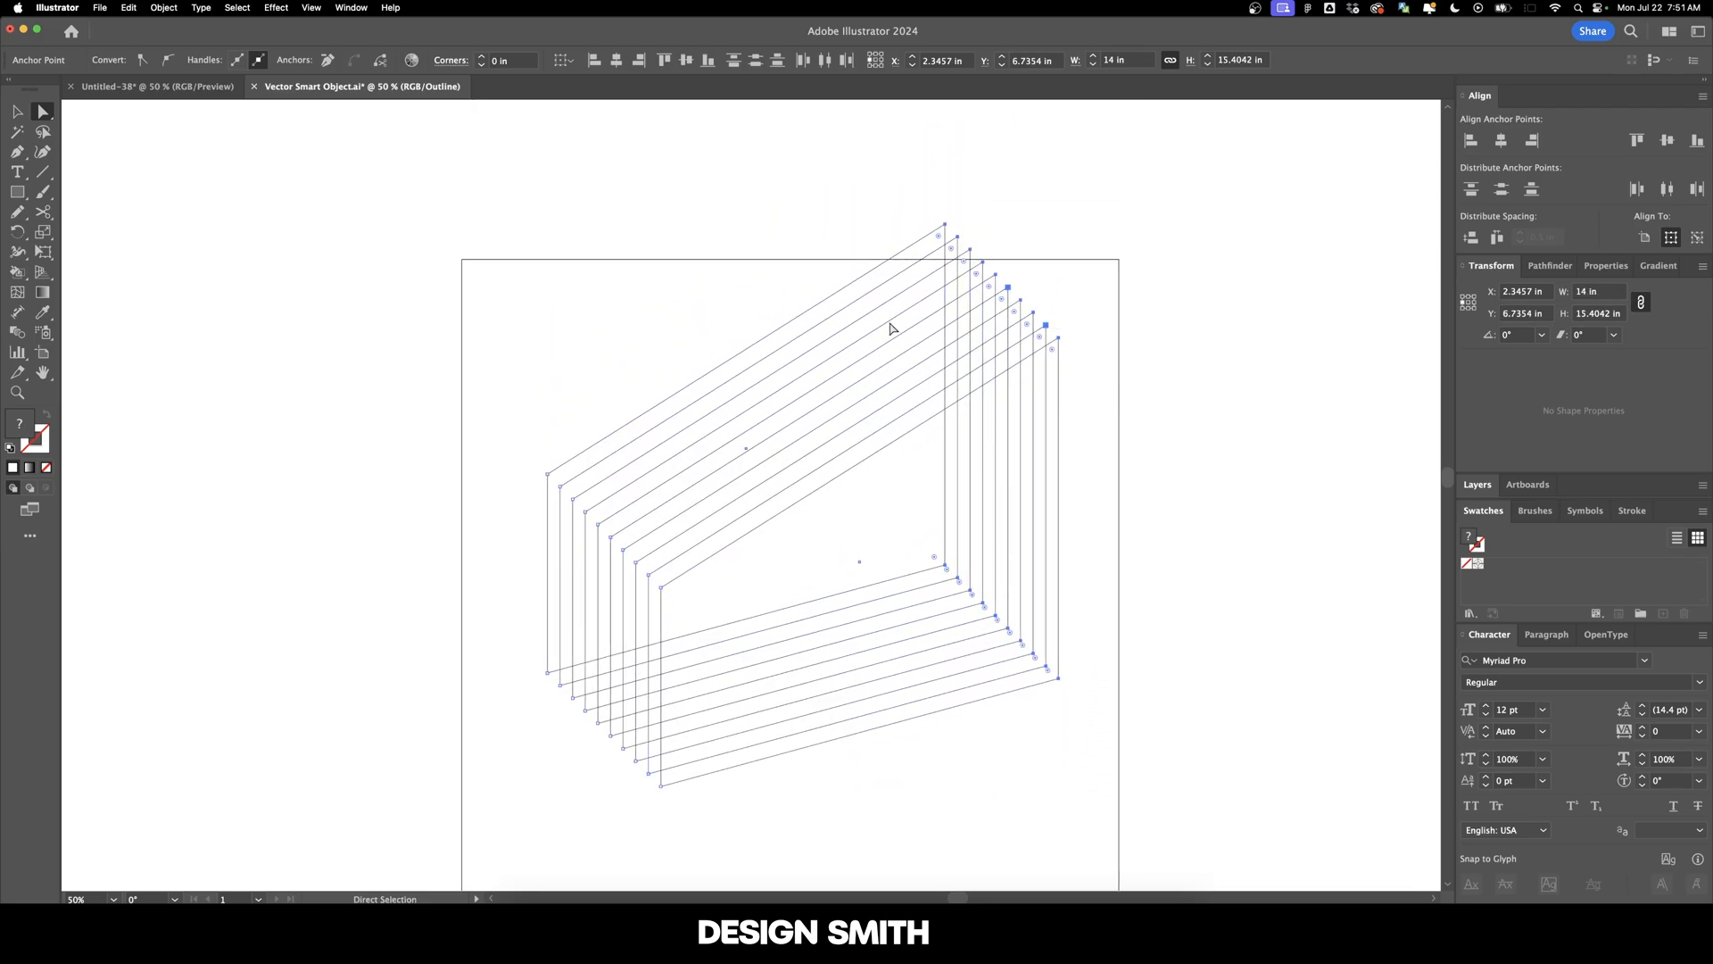
Shift the stacked shapes' upper-left corner points up and outward, and their right-side corner points outward past the artboard edge.
click(524, 445)
drag(526, 448, 533, 299)
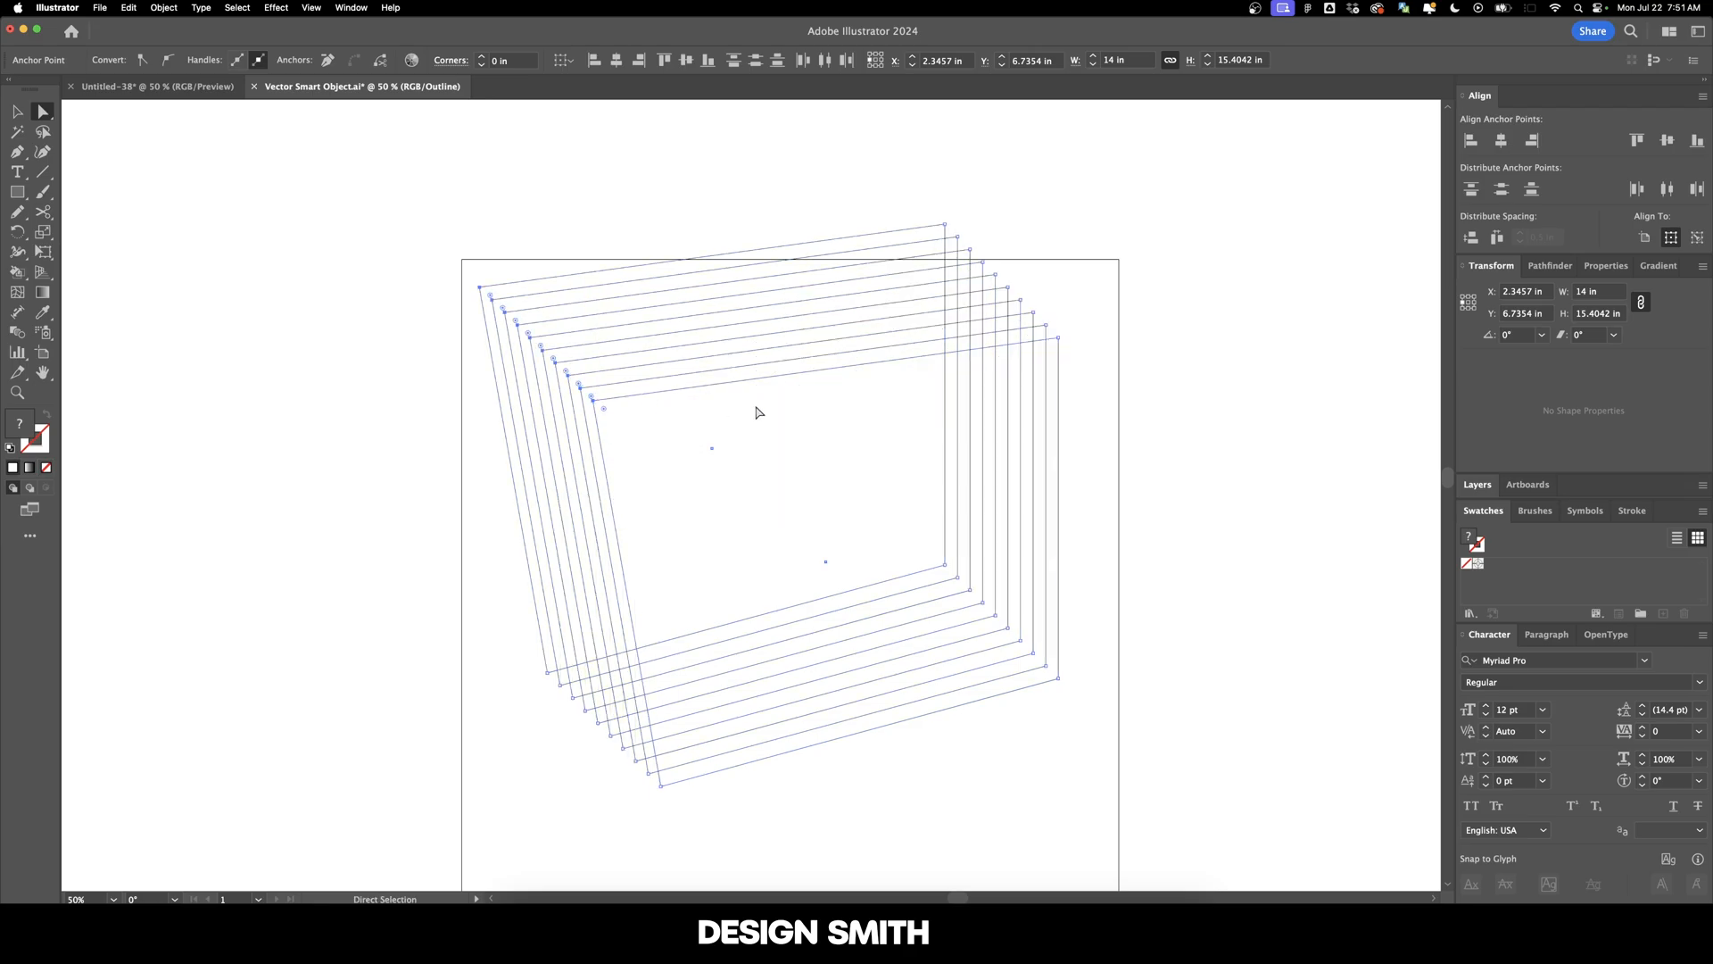
click(902, 187)
drag(903, 188, 1126, 773)
drag(985, 605, 1175, 558)
Deselect the reshaped outlines, save them back into the smart object, and return to the poster in Photoshop.
key(v)
click(1292, 423)
key(super+s)
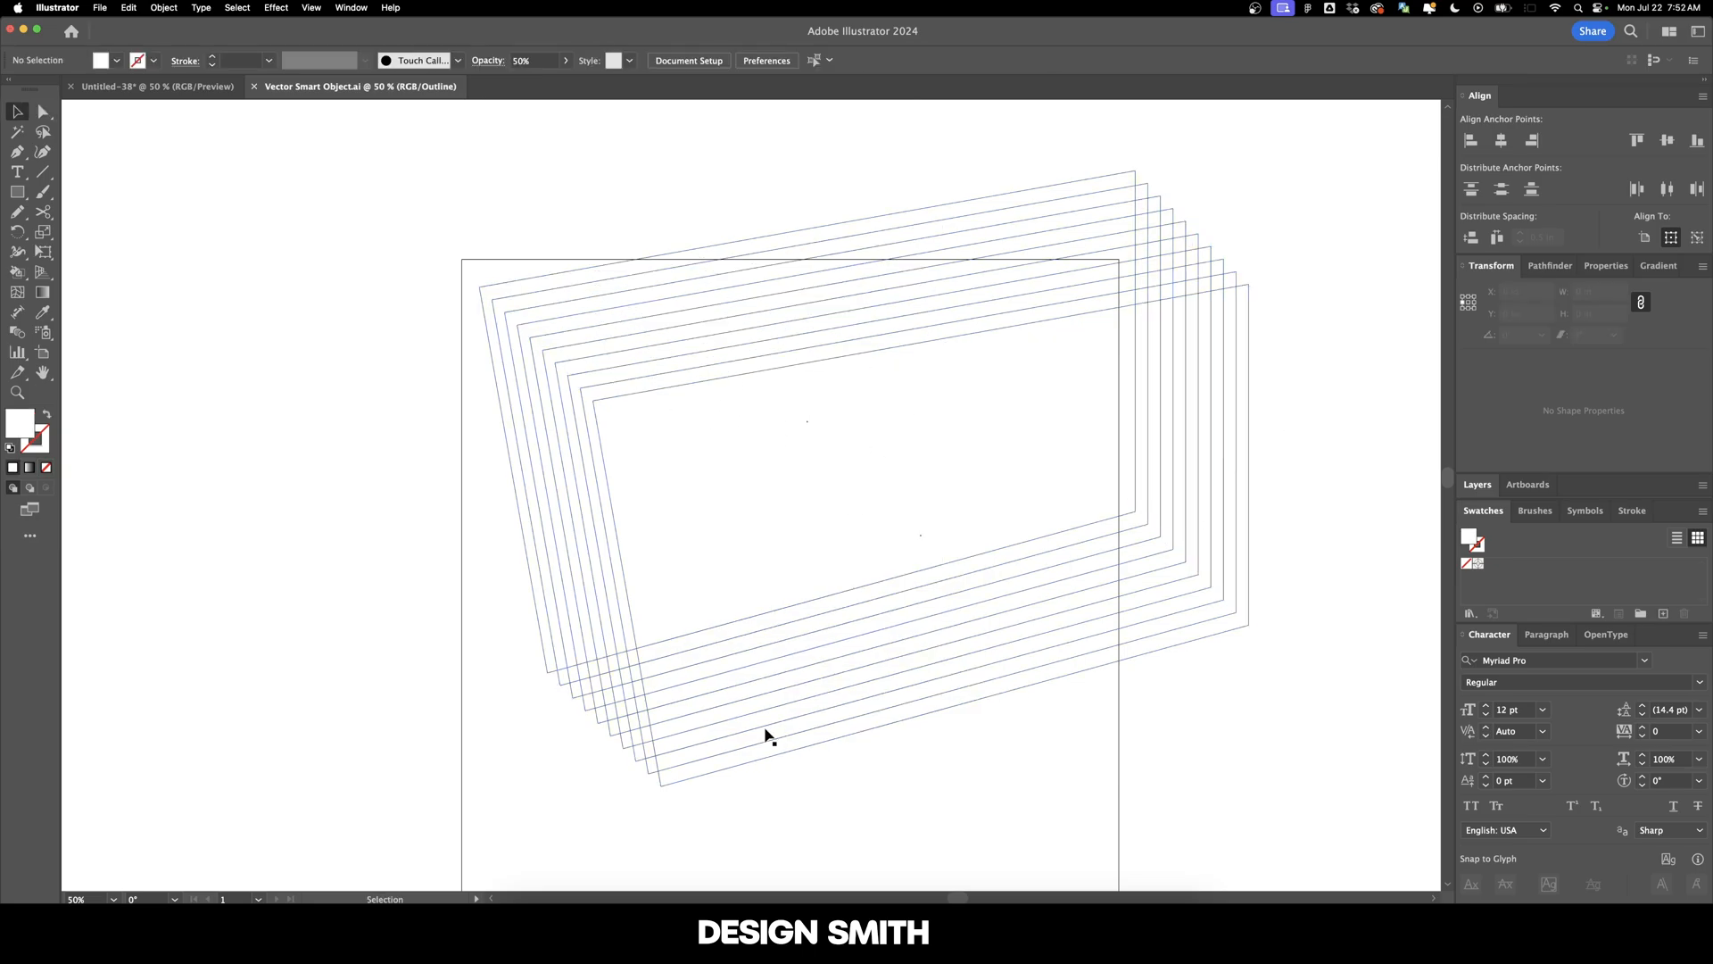
click(627, 928)
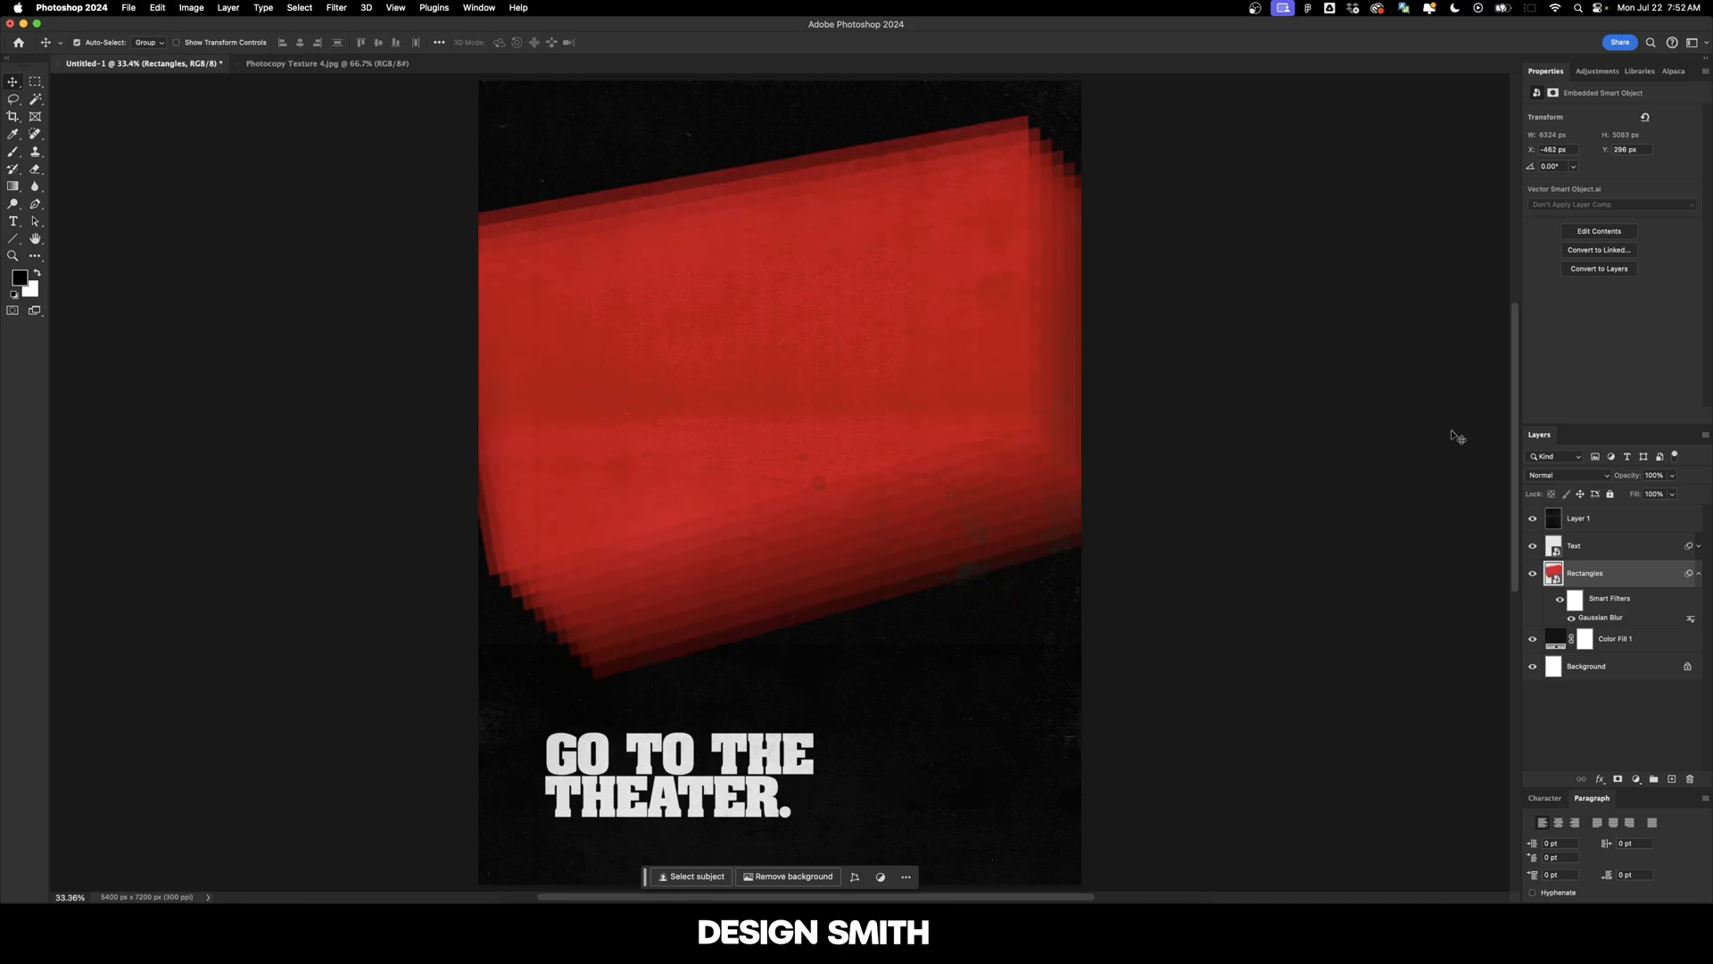
Show the margin guides and transform the Rectangles graphic to fit between the left and right guides.
key(super+semicolon)
key(super+t)
drag(1131, 396, 1015, 397)
key(Return)
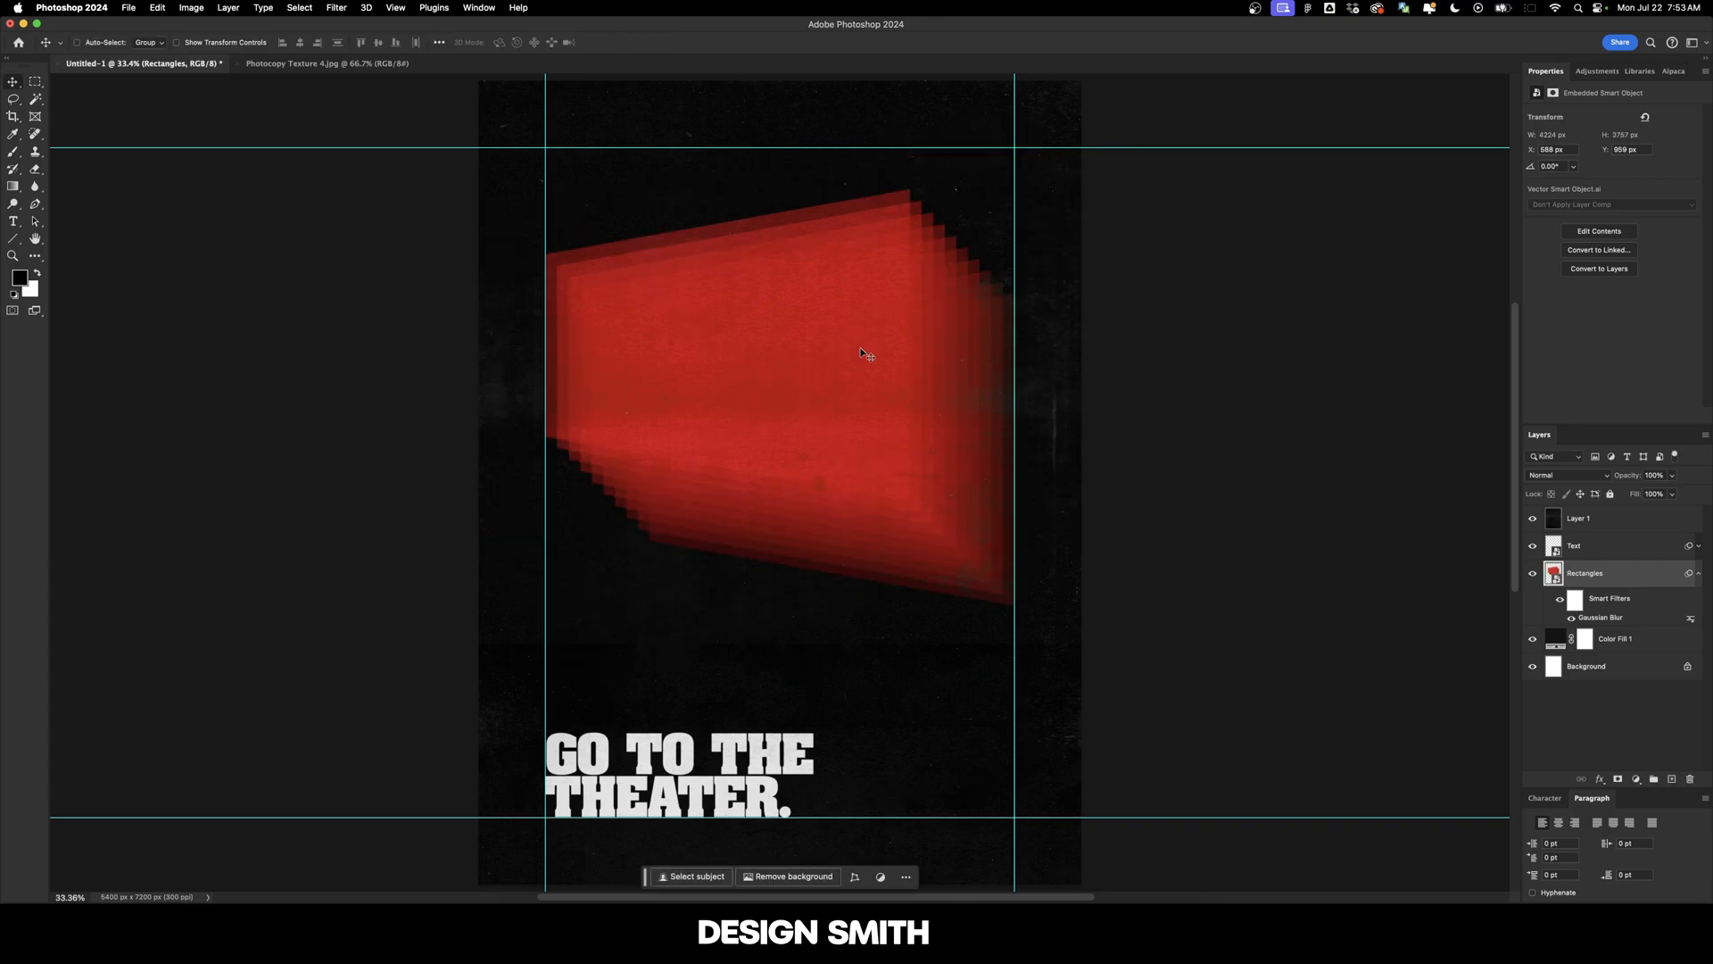